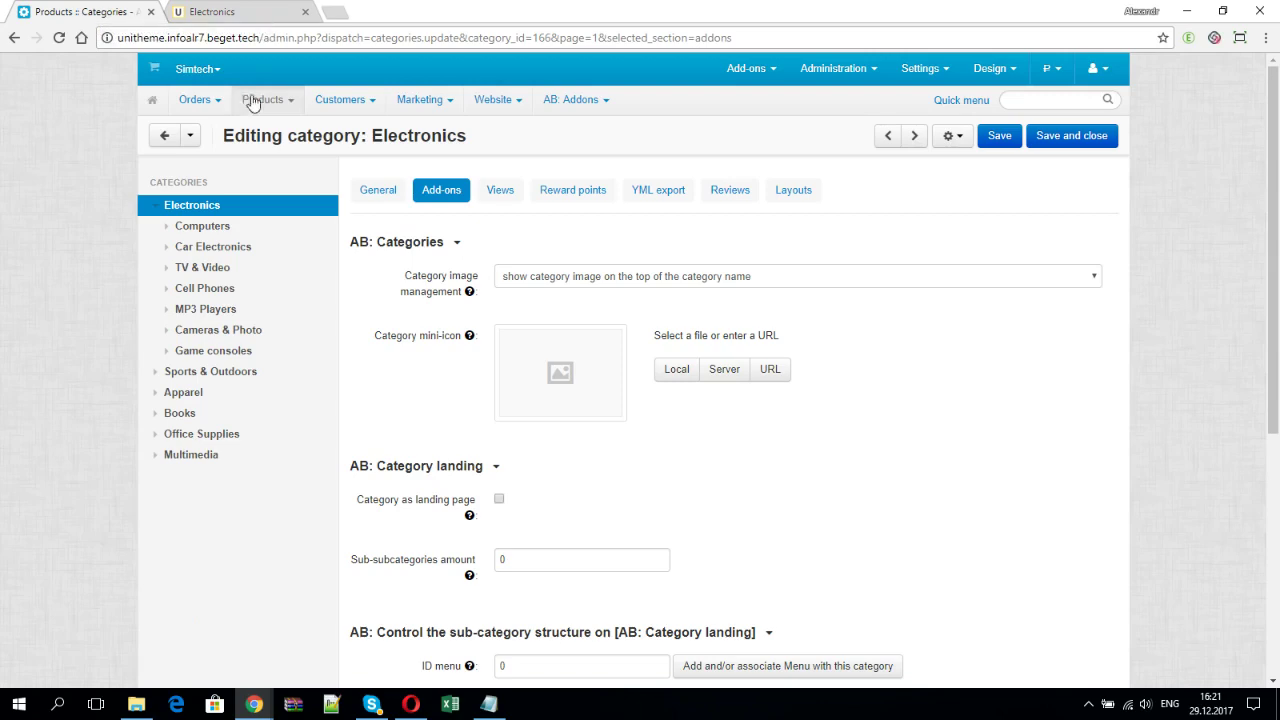
- Open the Electronics category for editing from the category list and view its matching storefront page
{"action": "mouse_move", "coordinate": [262, 99]}
{"action": "left_click", "coordinate": [270, 150]}
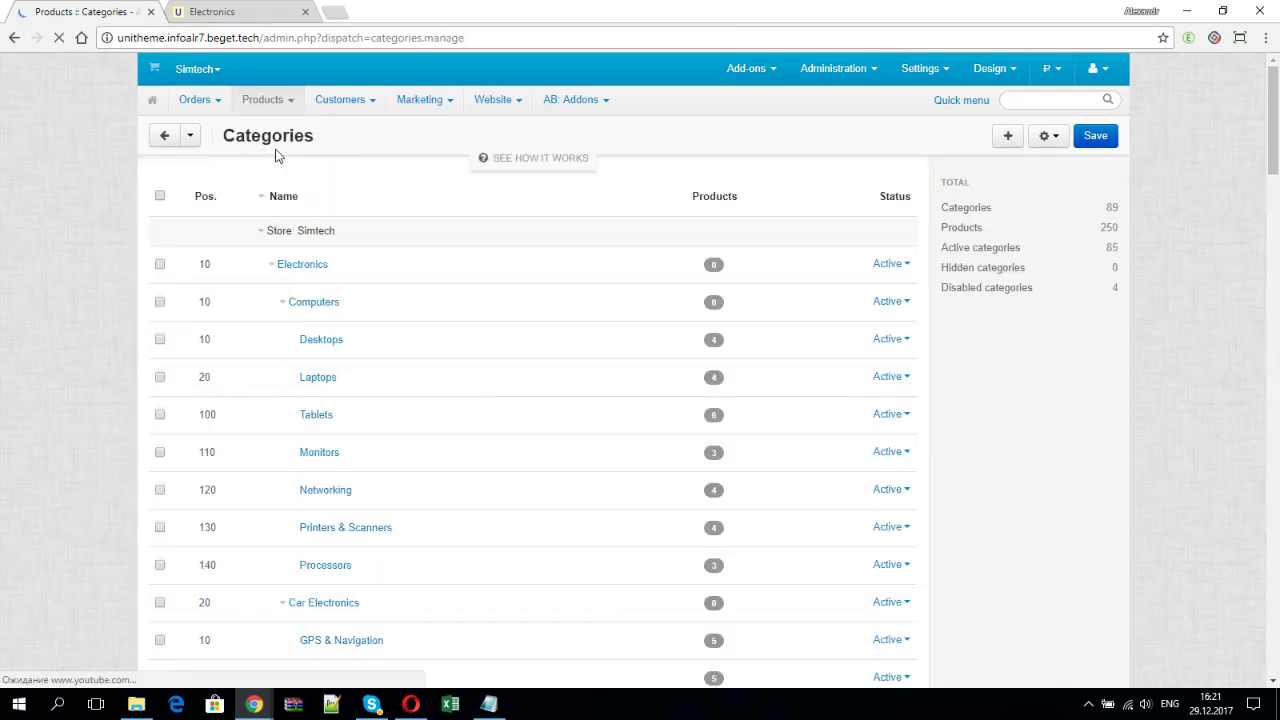
{"action": "left_click", "coordinate": [300, 264]}
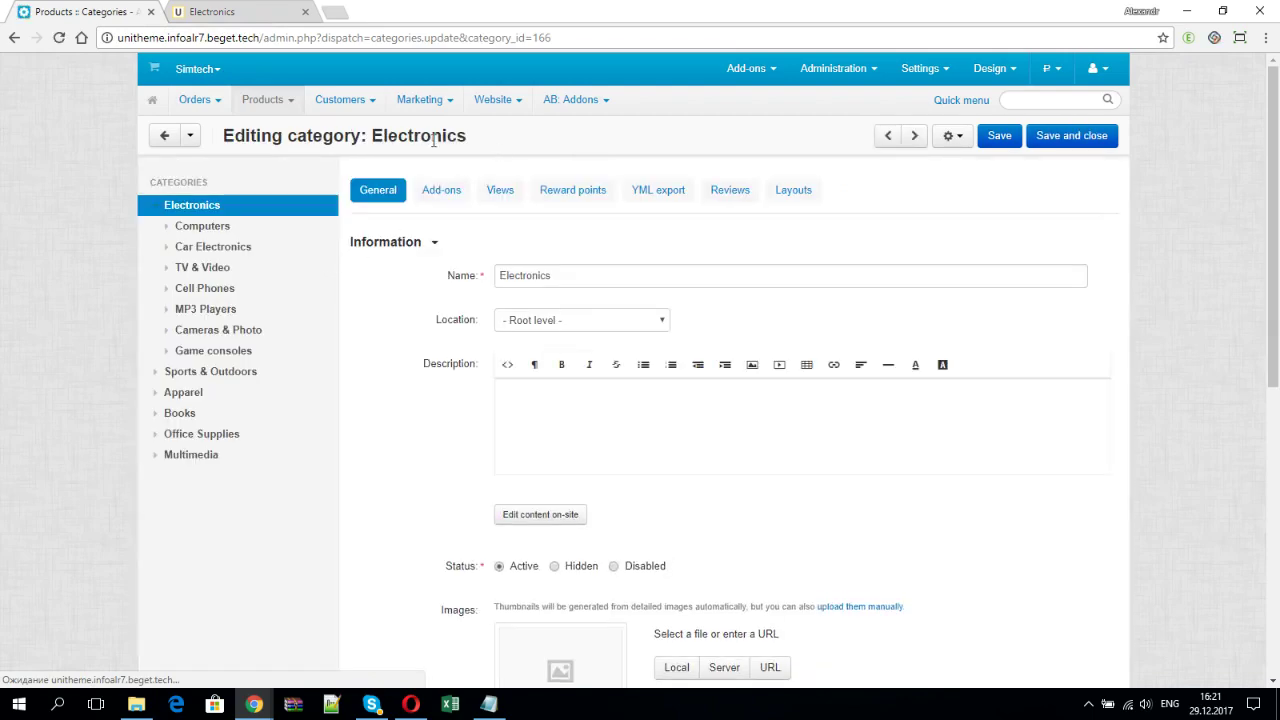
{"action": "left_click_drag", "start_coordinate": [221, 137], "coordinate": [472, 140]}
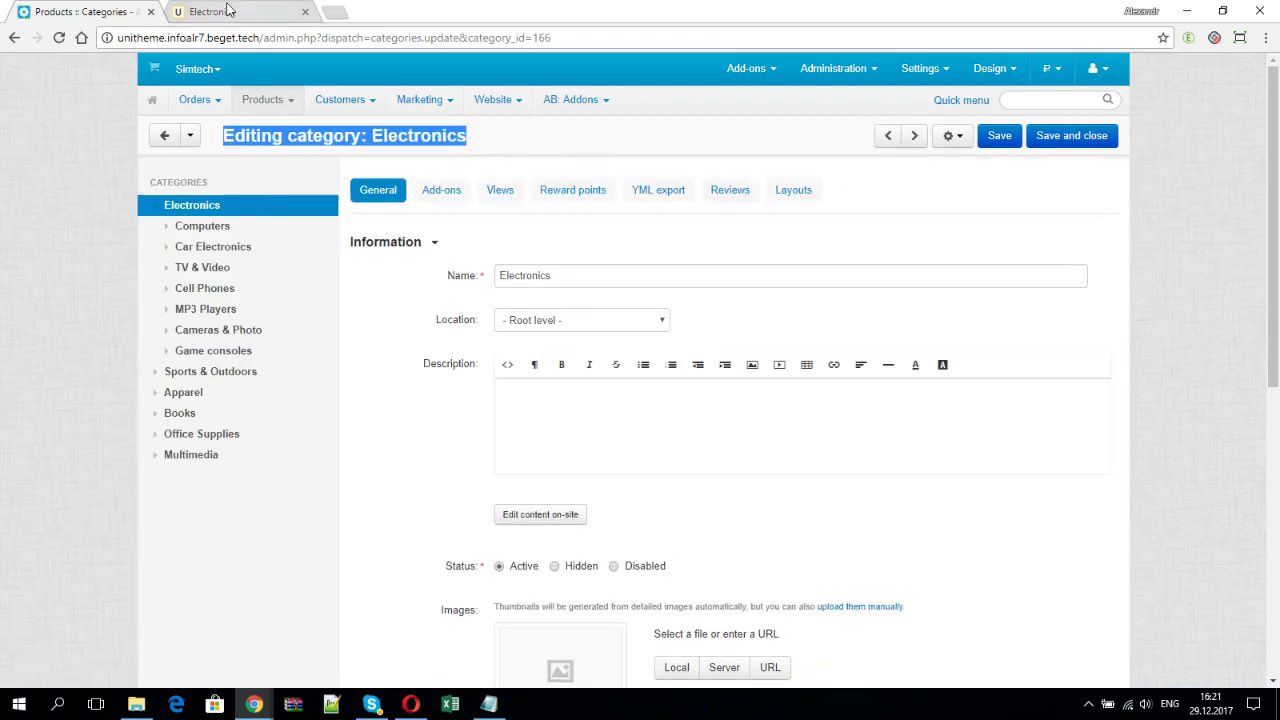
{"action": "left_click", "coordinate": [240, 12]}
{"action": "left_click_drag", "start_coordinate": [374, 228], "coordinate": [495, 242]}
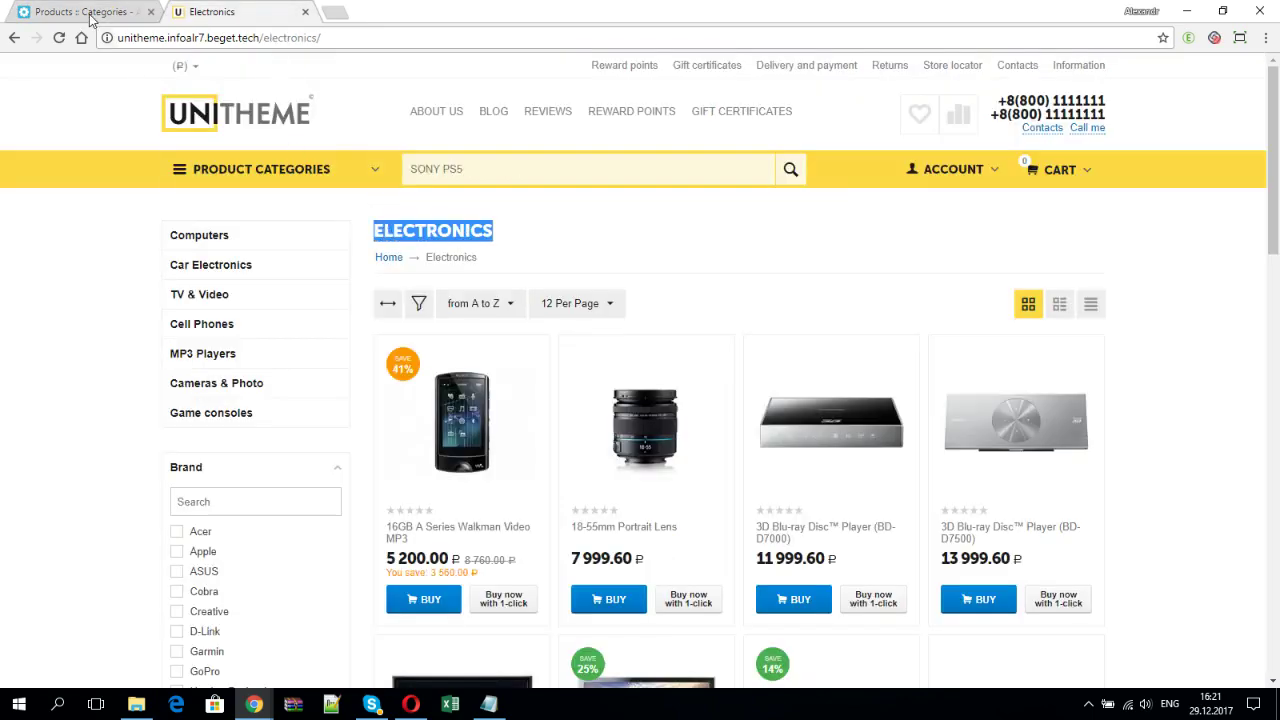
- In the Electronics category's add-on settings, set Category image management to "show category image on the top of the category name"
{"action": "left_click", "coordinate": [91, 18]}
{"action": "left_click", "coordinate": [435, 192]}
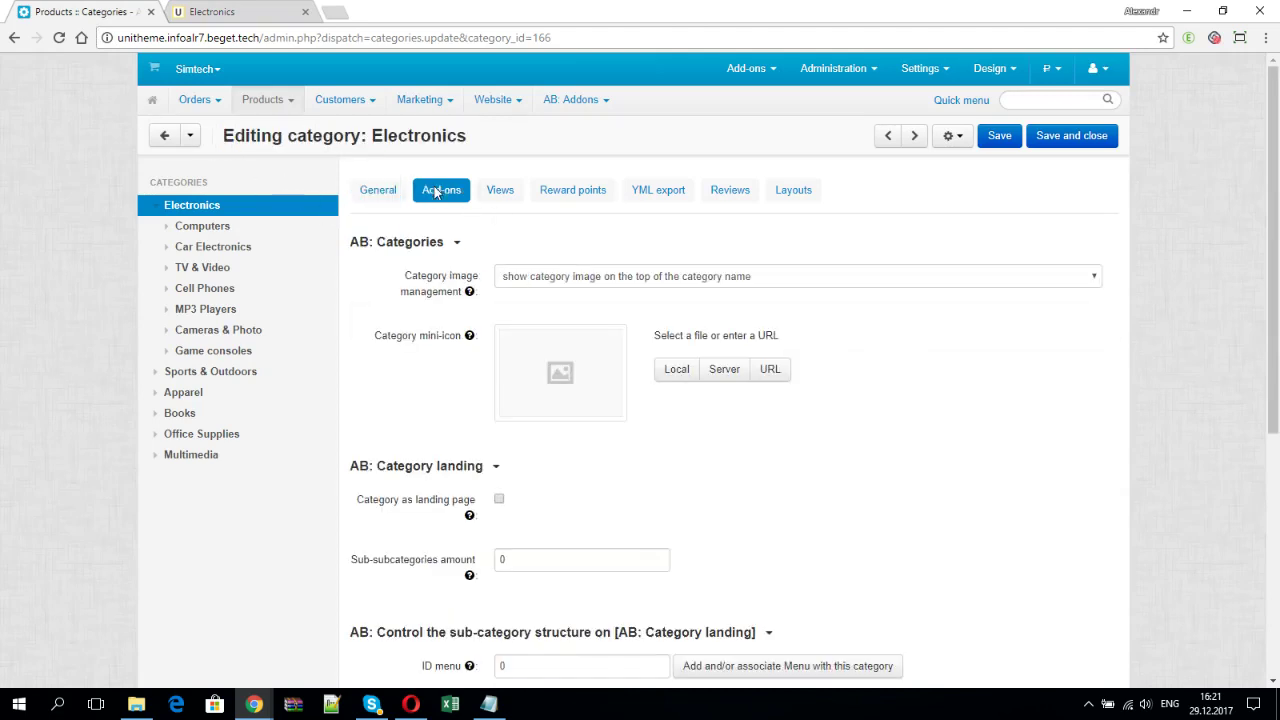
{"action": "left_click", "coordinate": [642, 276]}
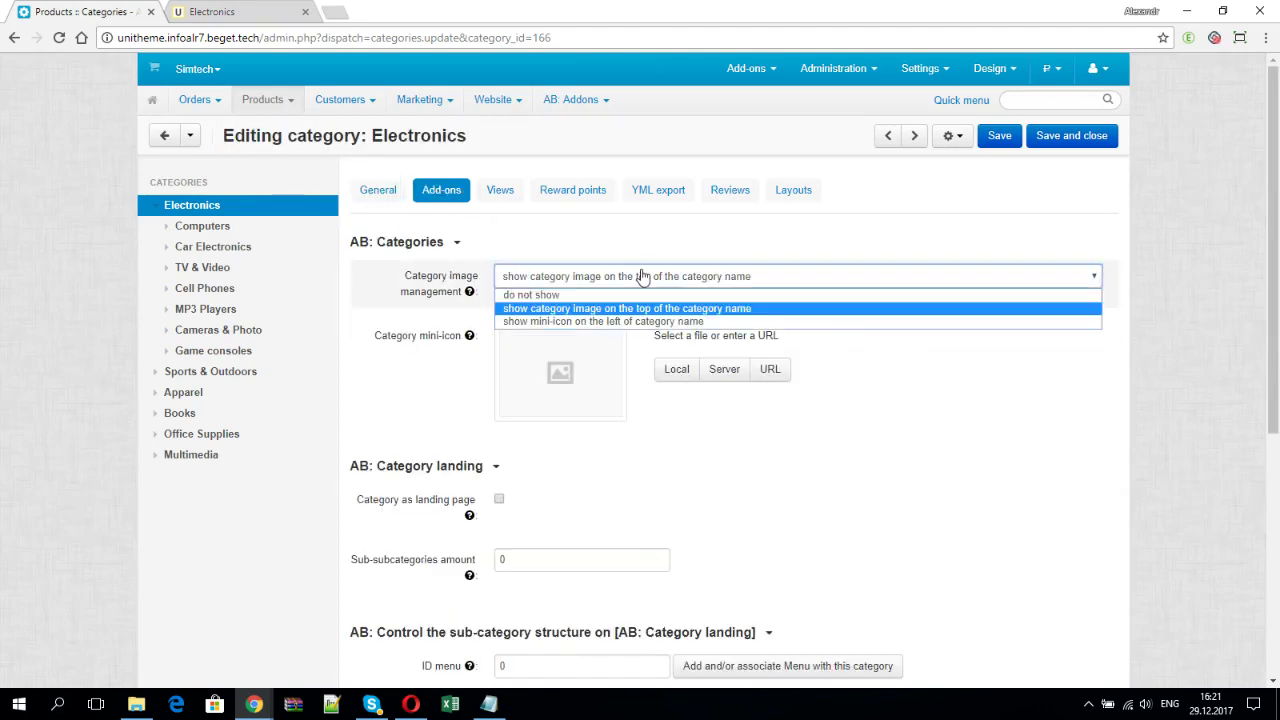
{"action": "left_click", "coordinate": [593, 297]}
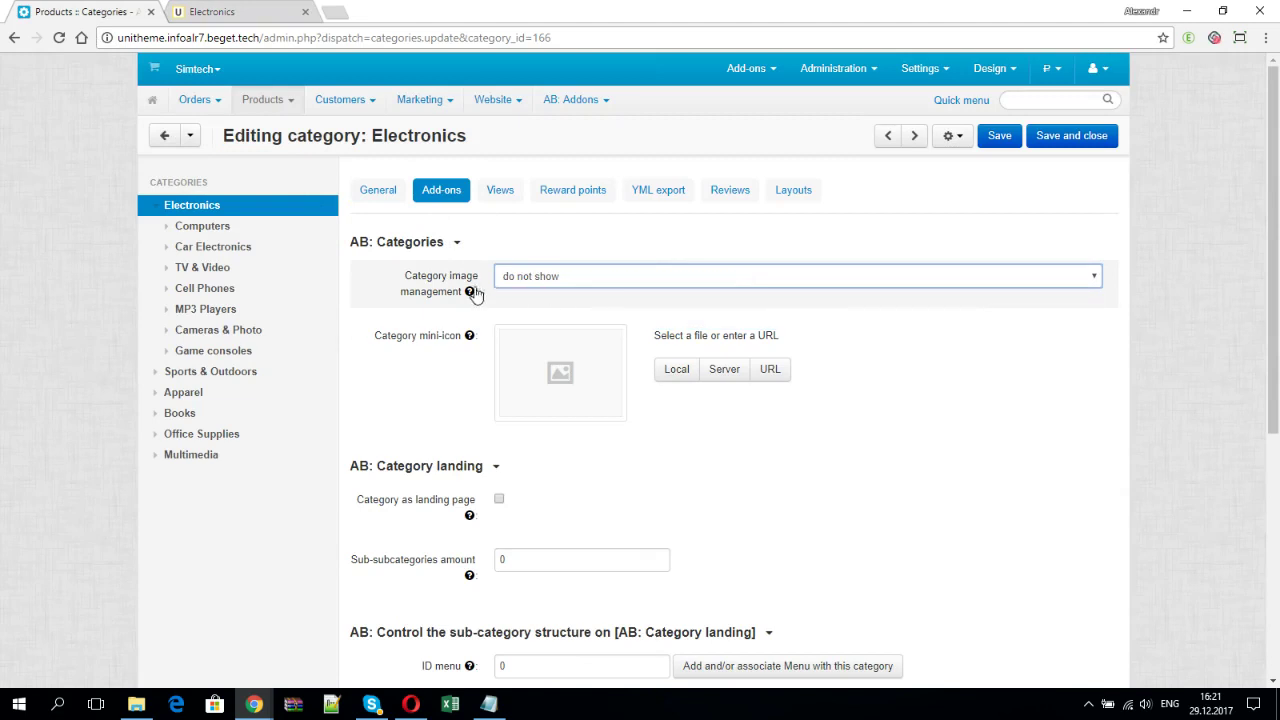
{"action": "mouse_move", "coordinate": [469, 292]}
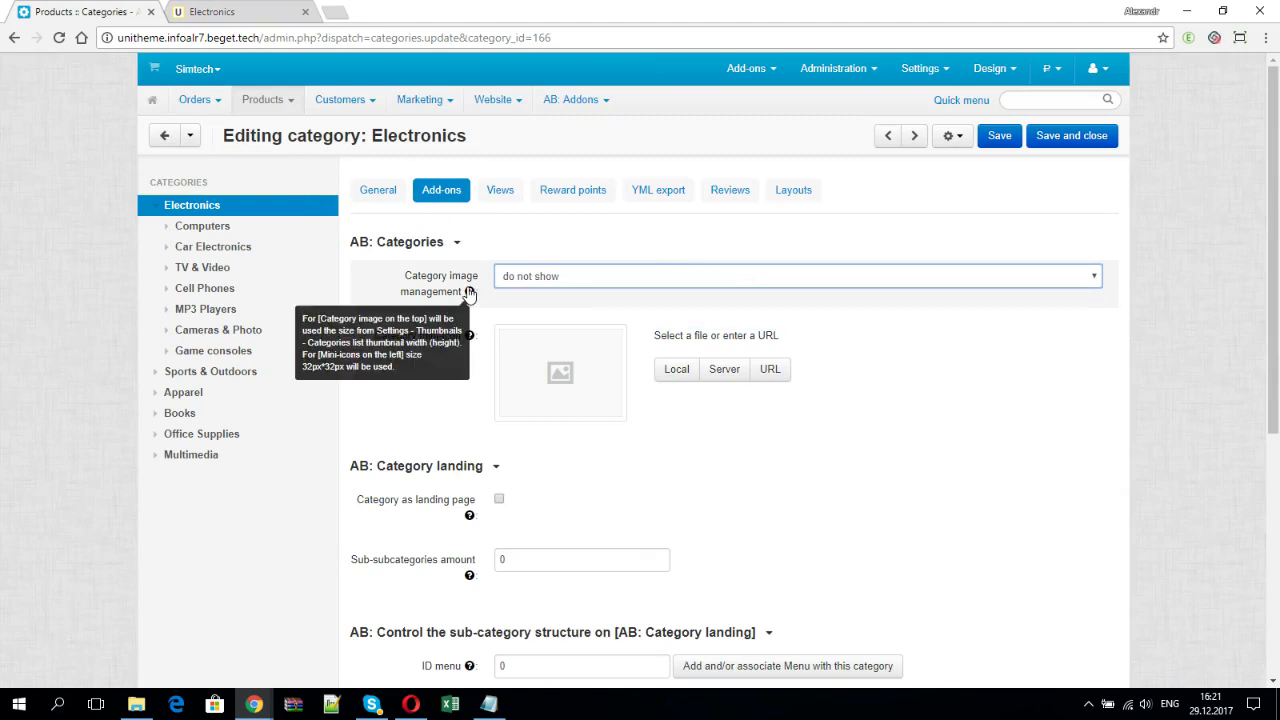
{"action": "left_click", "coordinate": [566, 285]}
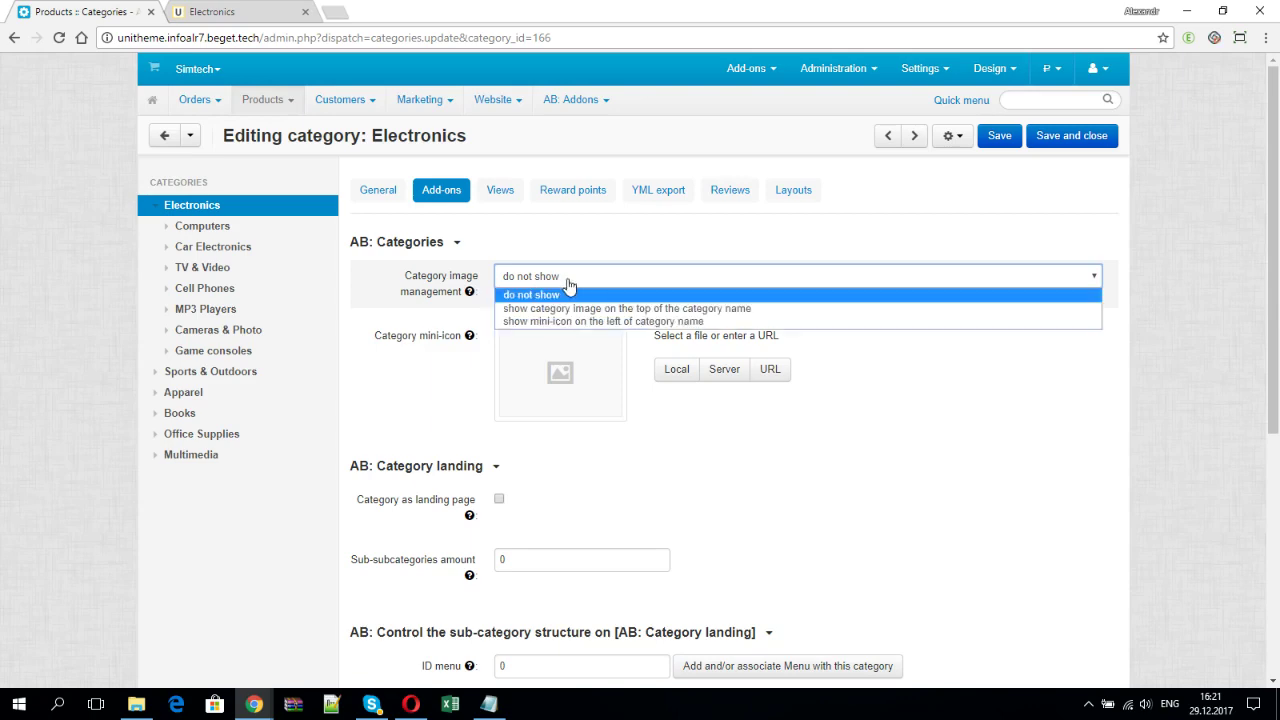
{"action": "left_click", "coordinate": [568, 310]}
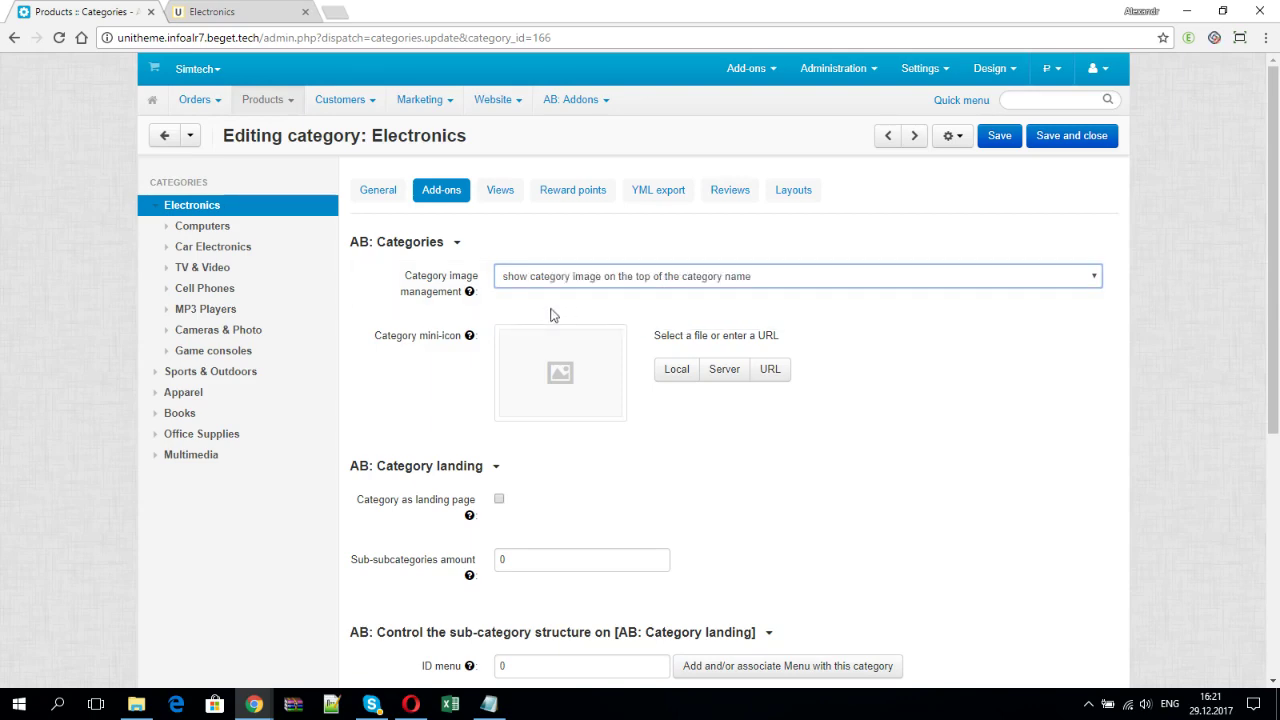
- View the Computers subcategory's image settings in a separate browser tab and close that tab
{"action": "right_click", "coordinate": [185, 226]}
{"action": "left_click", "coordinate": [250, 240]}
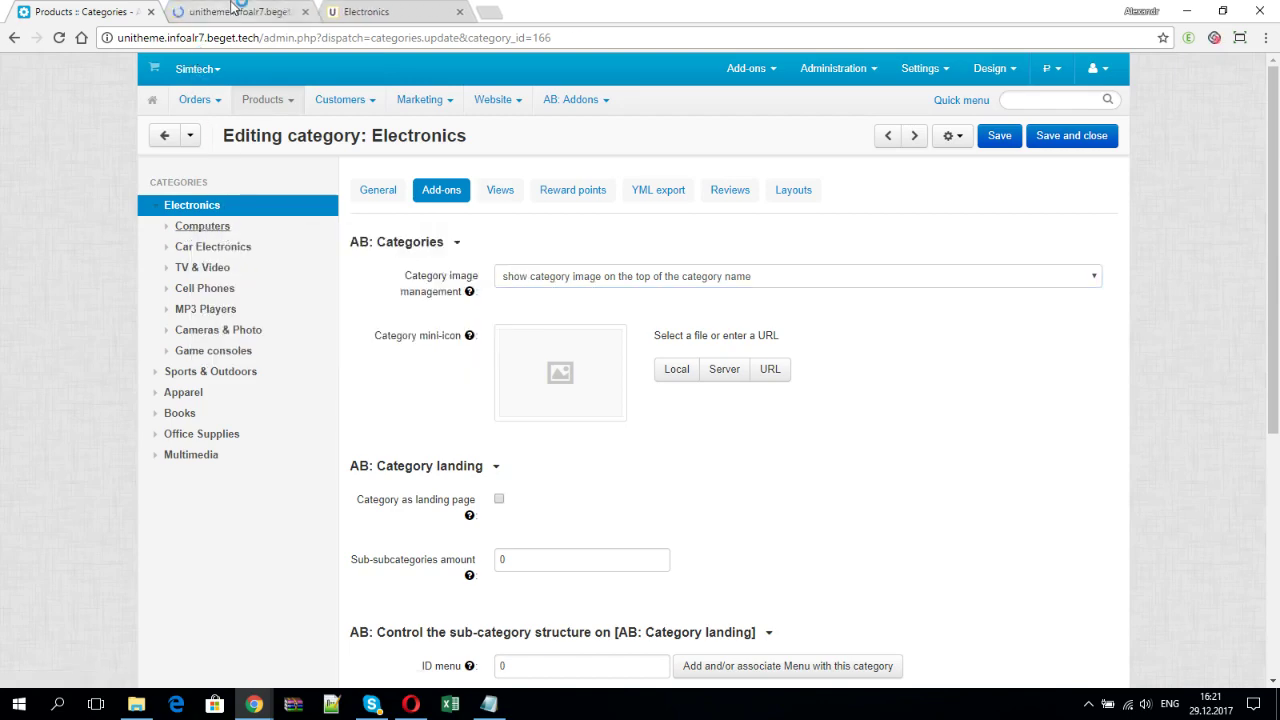
{"action": "left_click", "coordinate": [233, 11]}
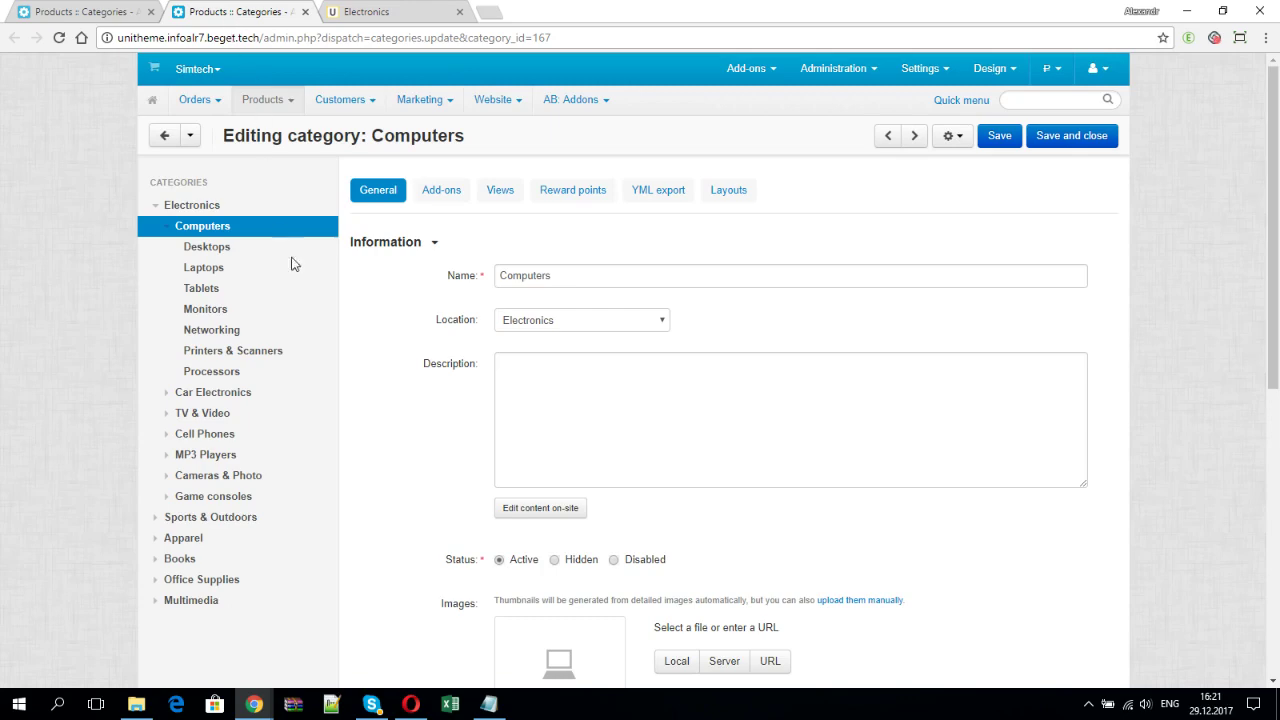
{"action": "scroll", "coordinate": [446, 426], "scroll_direction": "down", "scroll_amount": 4}
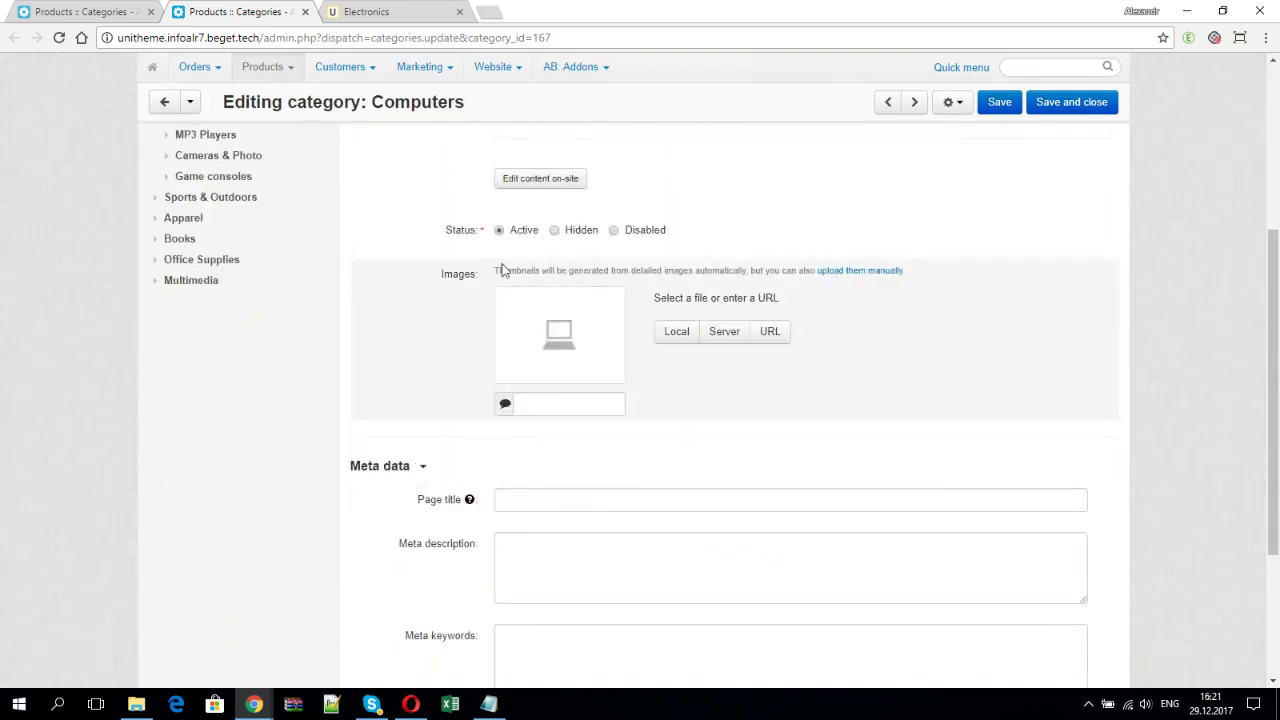
{"action": "left_click", "coordinate": [305, 12]}
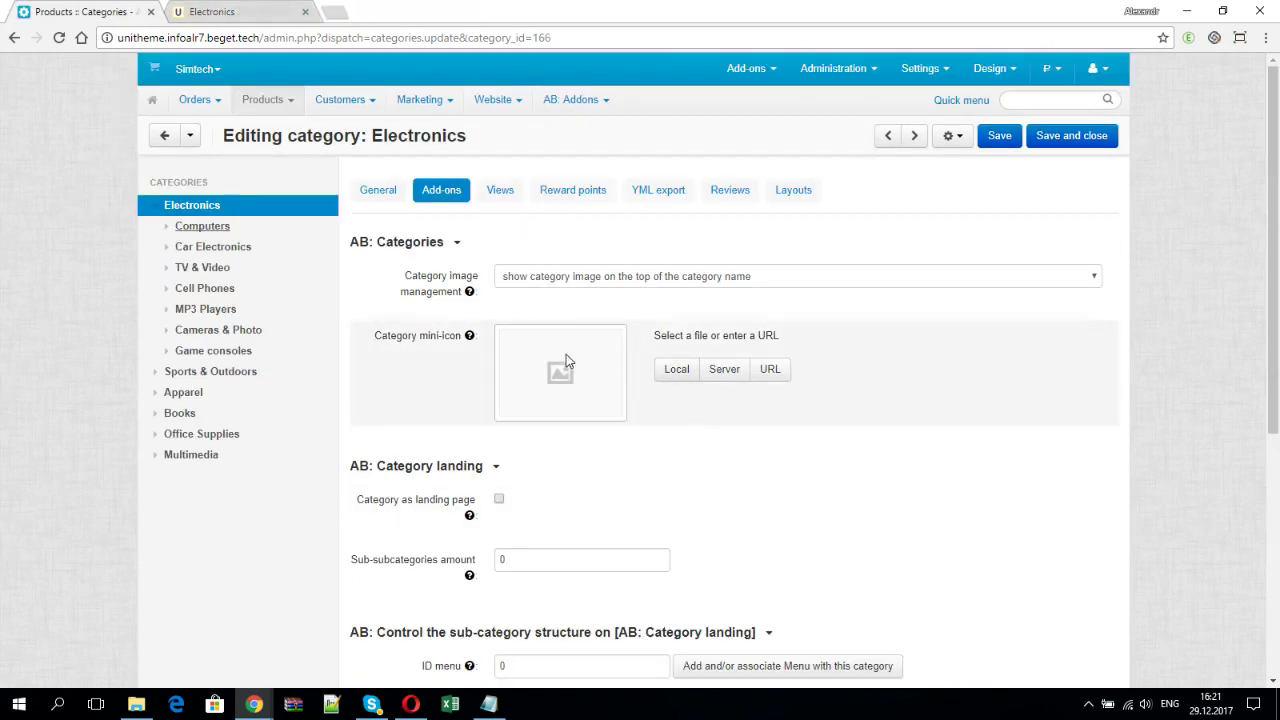
- Enable "Category as landing page" for Electronics, save the category, and reload its storefront page
{"action": "scroll", "coordinate": [528, 424], "scroll_direction": "down", "scroll_amount": 2}
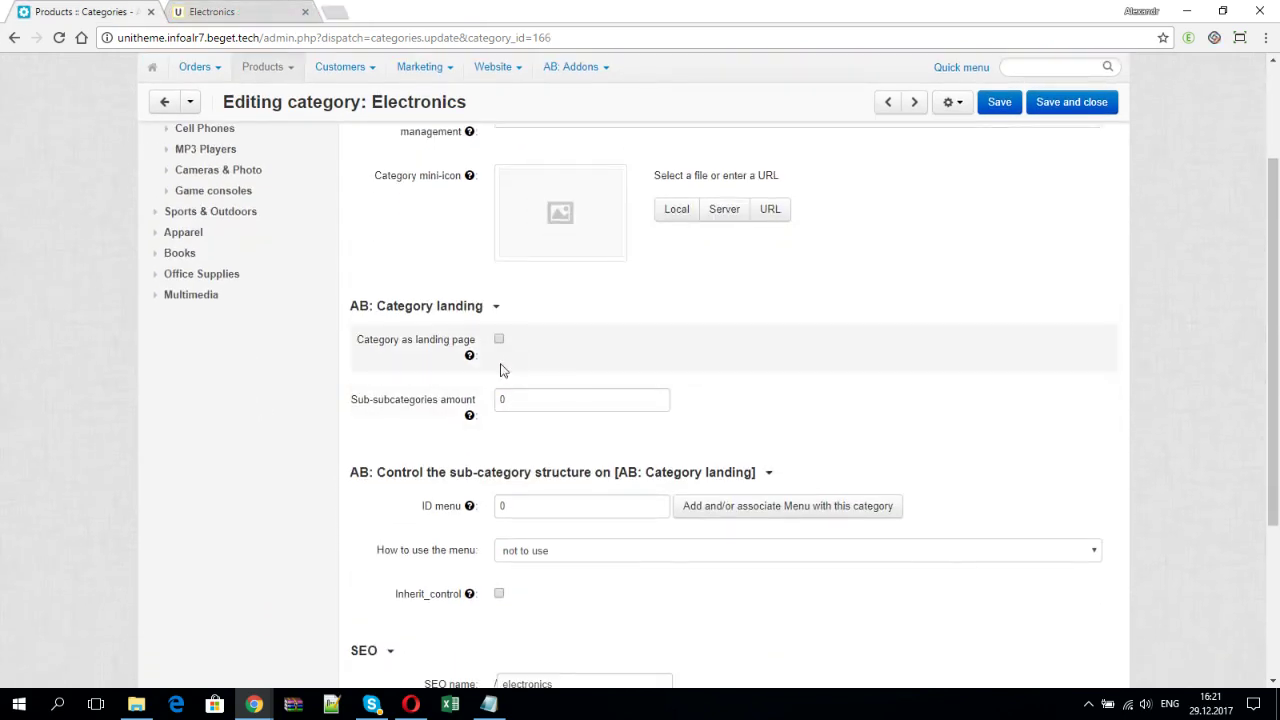
{"action": "mouse_move", "coordinate": [467, 357]}
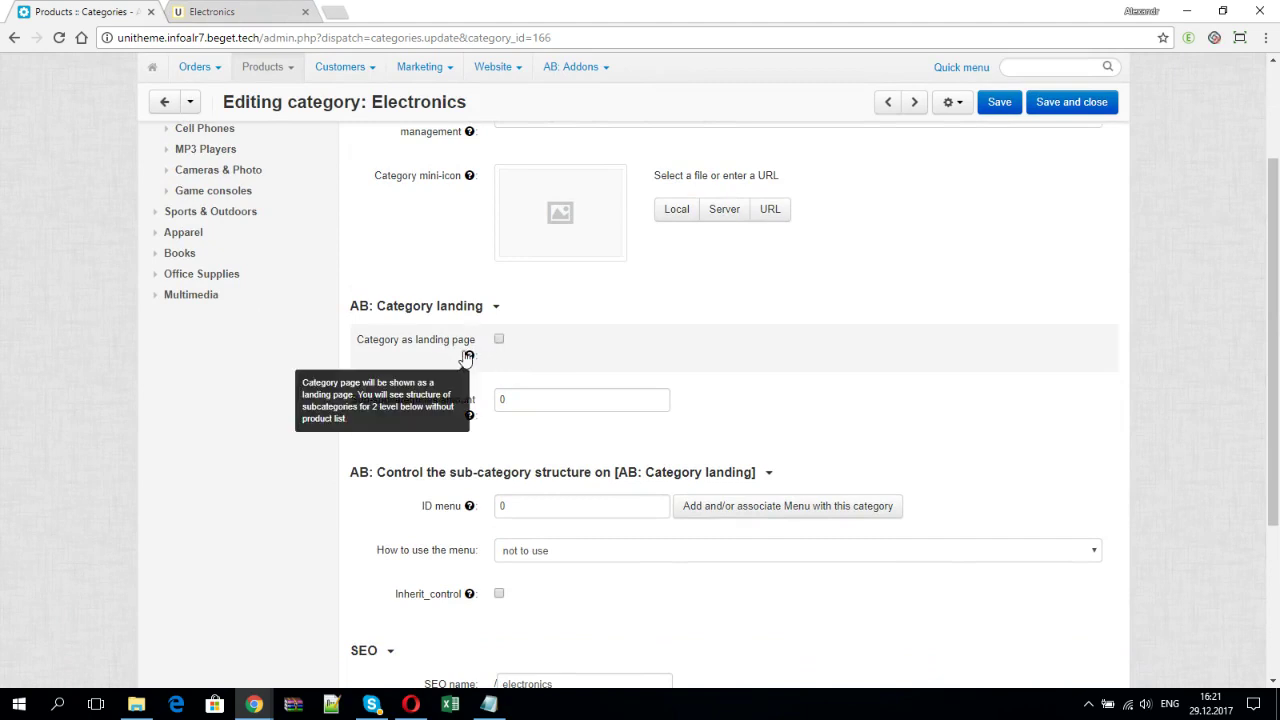
{"action": "left_click", "coordinate": [225, 12]}
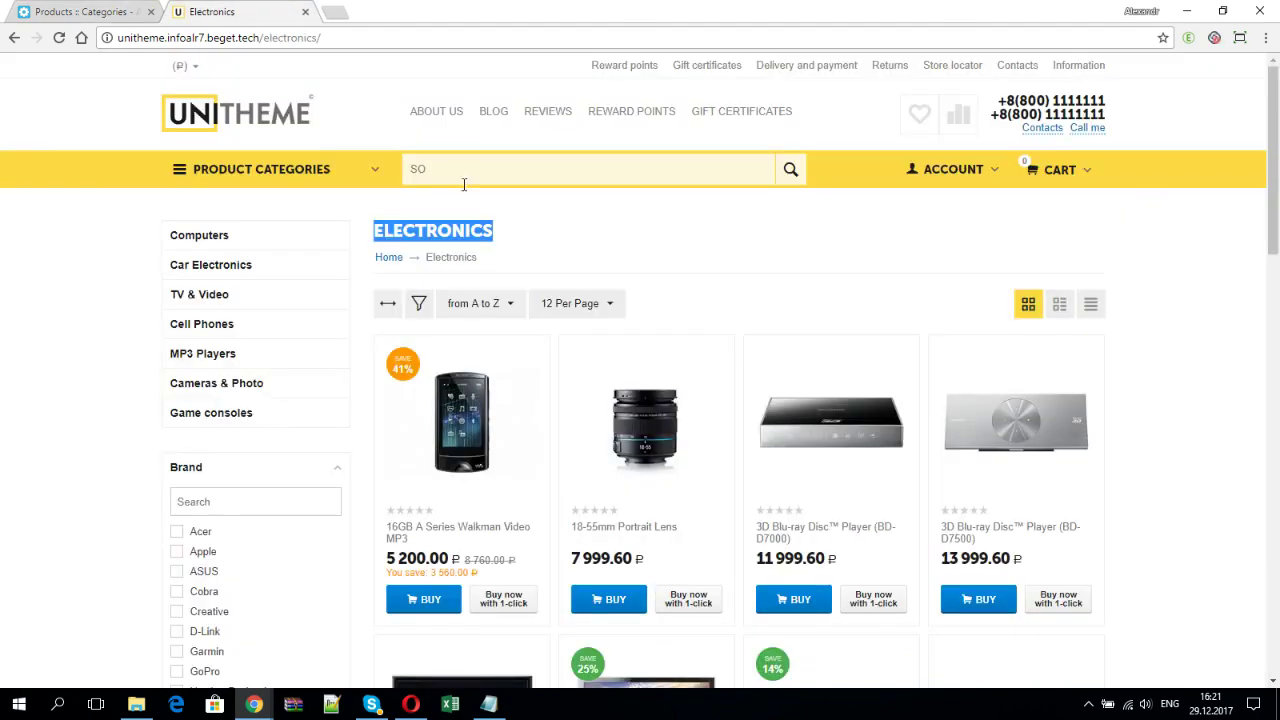
{"action": "left_click", "coordinate": [78, 12]}
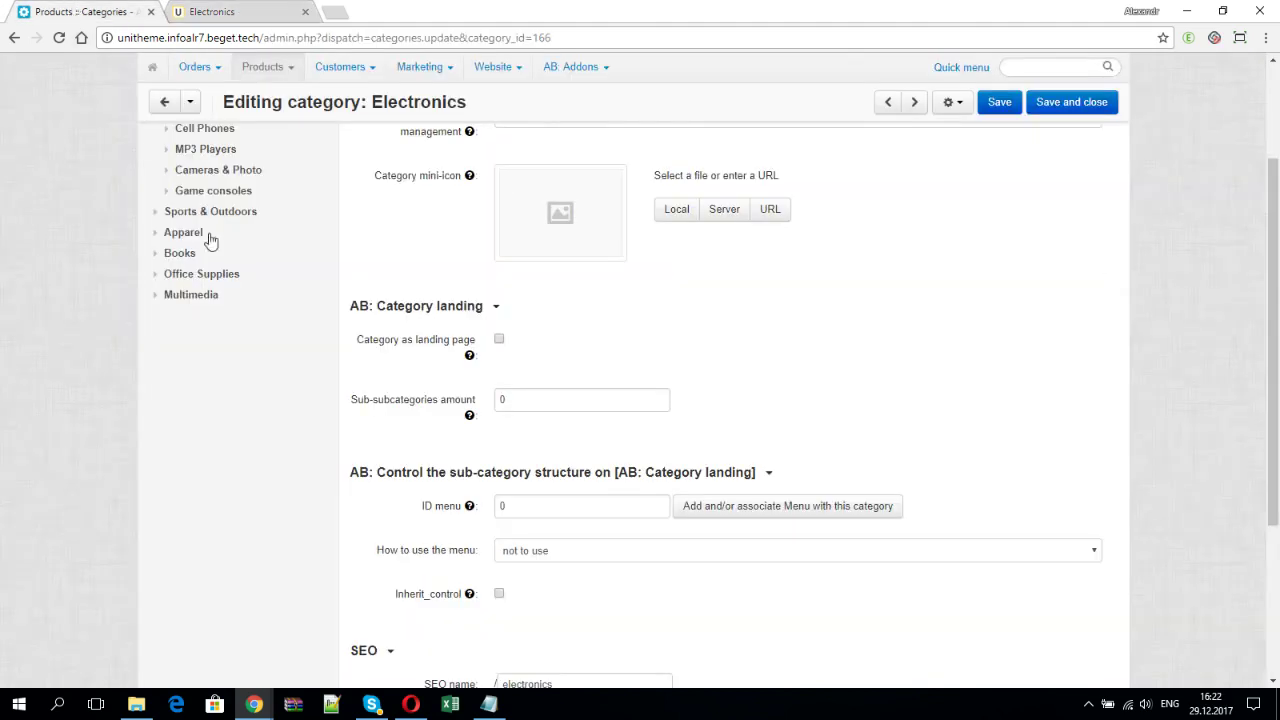
{"action": "left_click", "coordinate": [498, 342]}
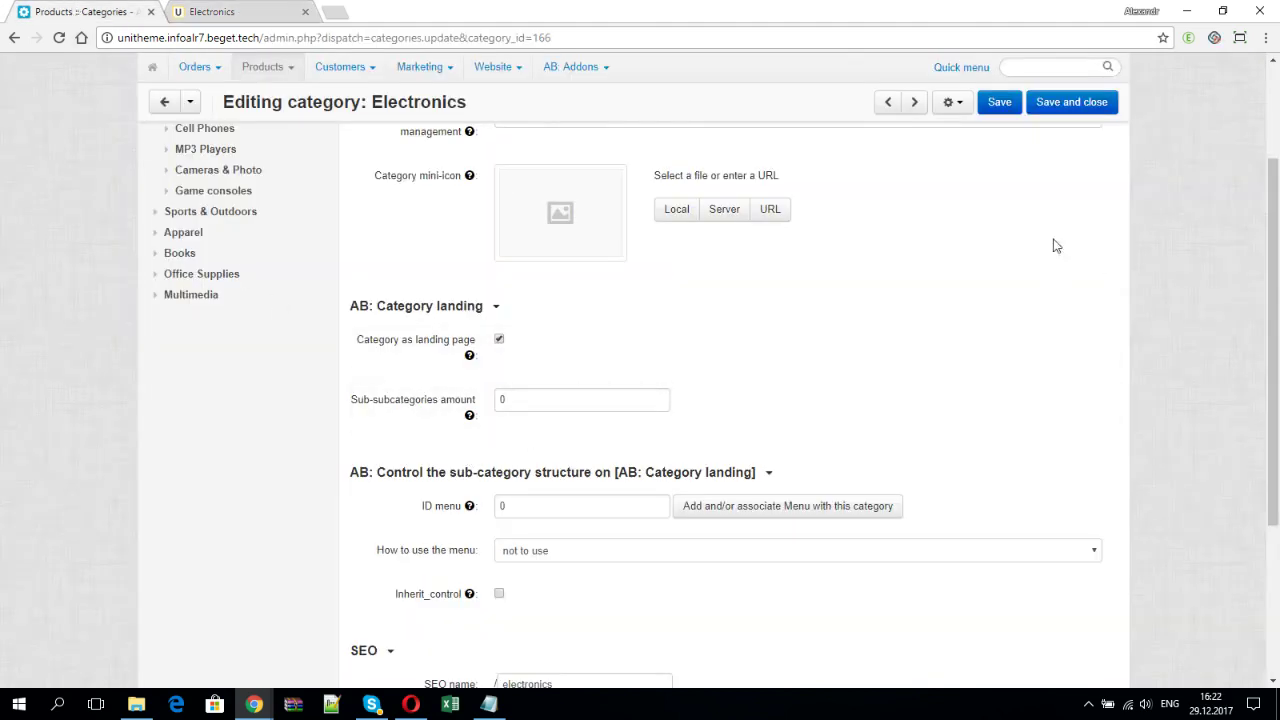
{"action": "left_click", "coordinate": [1000, 104]}
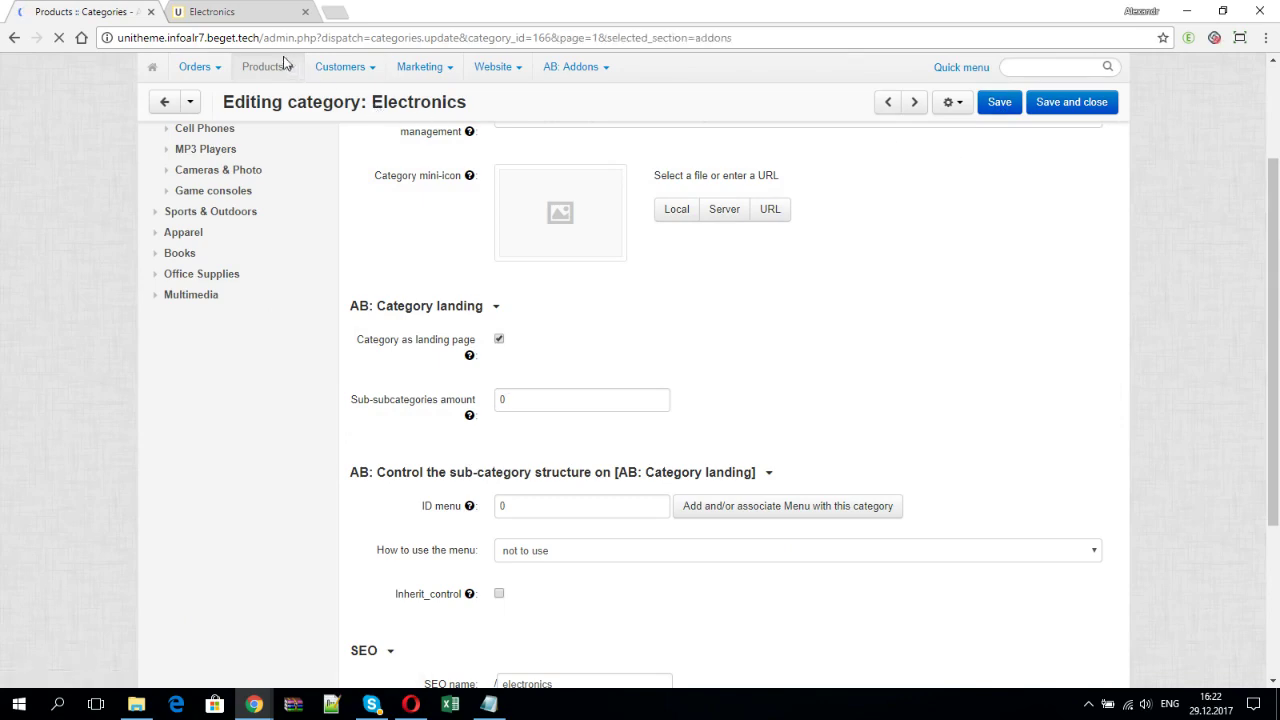
{"action": "left_click", "coordinate": [228, 14]}
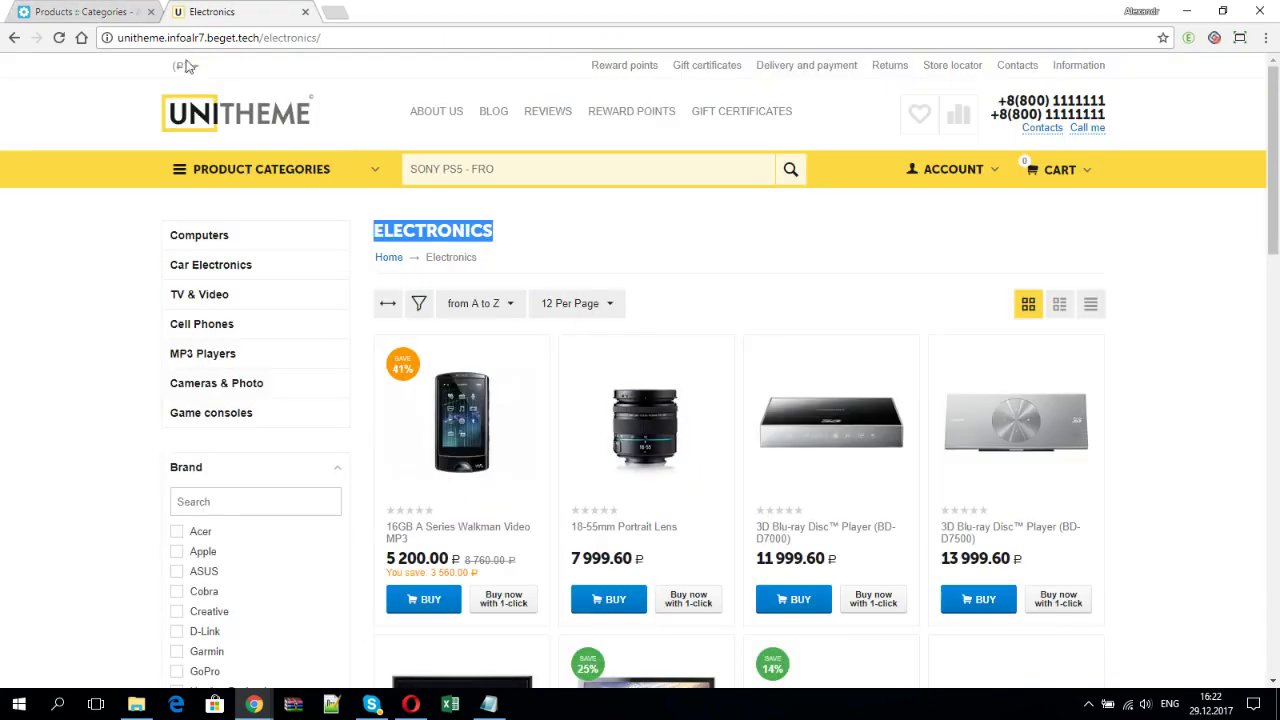
{"action": "left_click", "coordinate": [59, 37]}
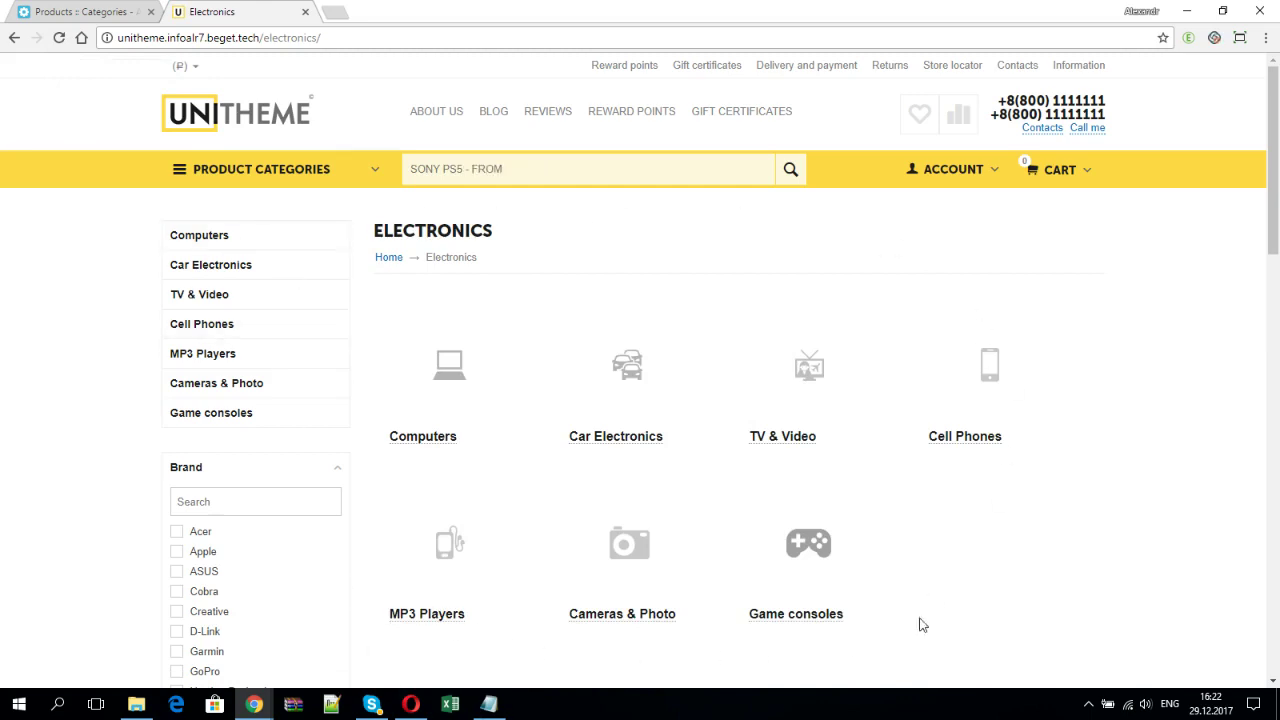
- Deactivate the Subcategories menu, Product filters and Bestsellers blocks in the Electronics category's layout
{"action": "left_click", "coordinate": [62, 14]}
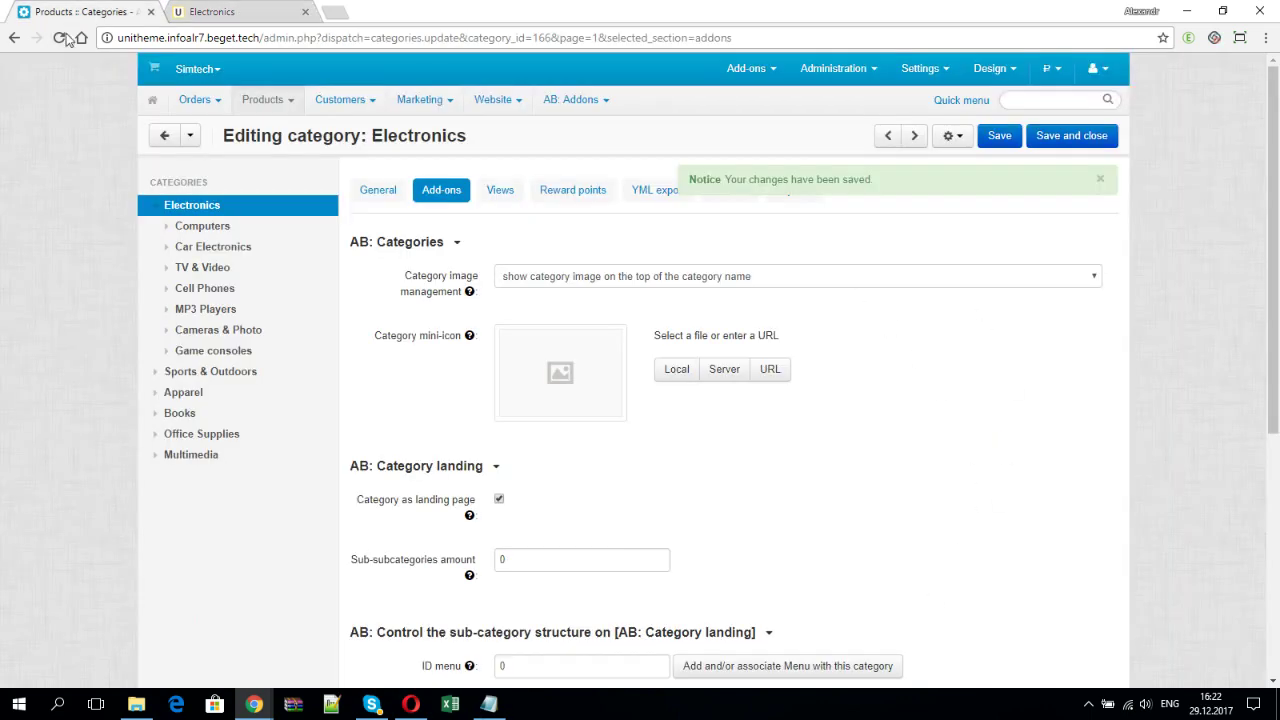
{"action": "left_click", "coordinate": [786, 199]}
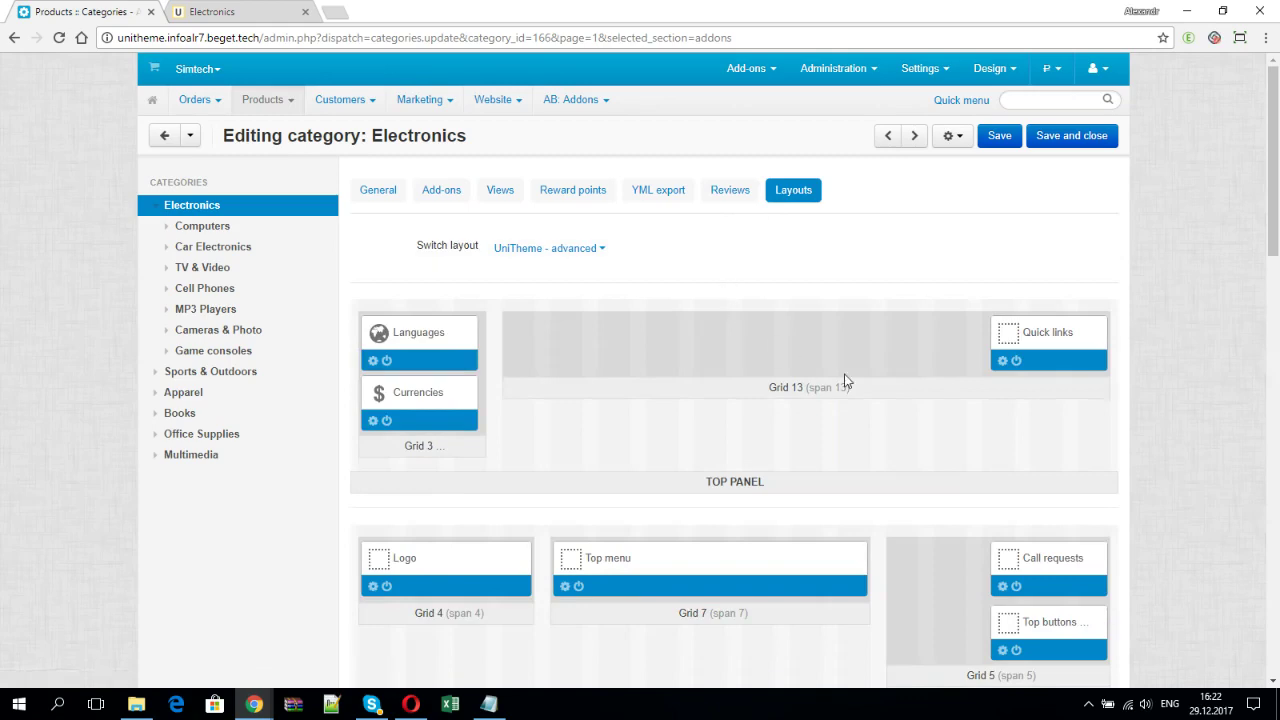
{"action": "scroll", "coordinate": [1000, 475], "scroll_direction": "down", "scroll_amount": 3}
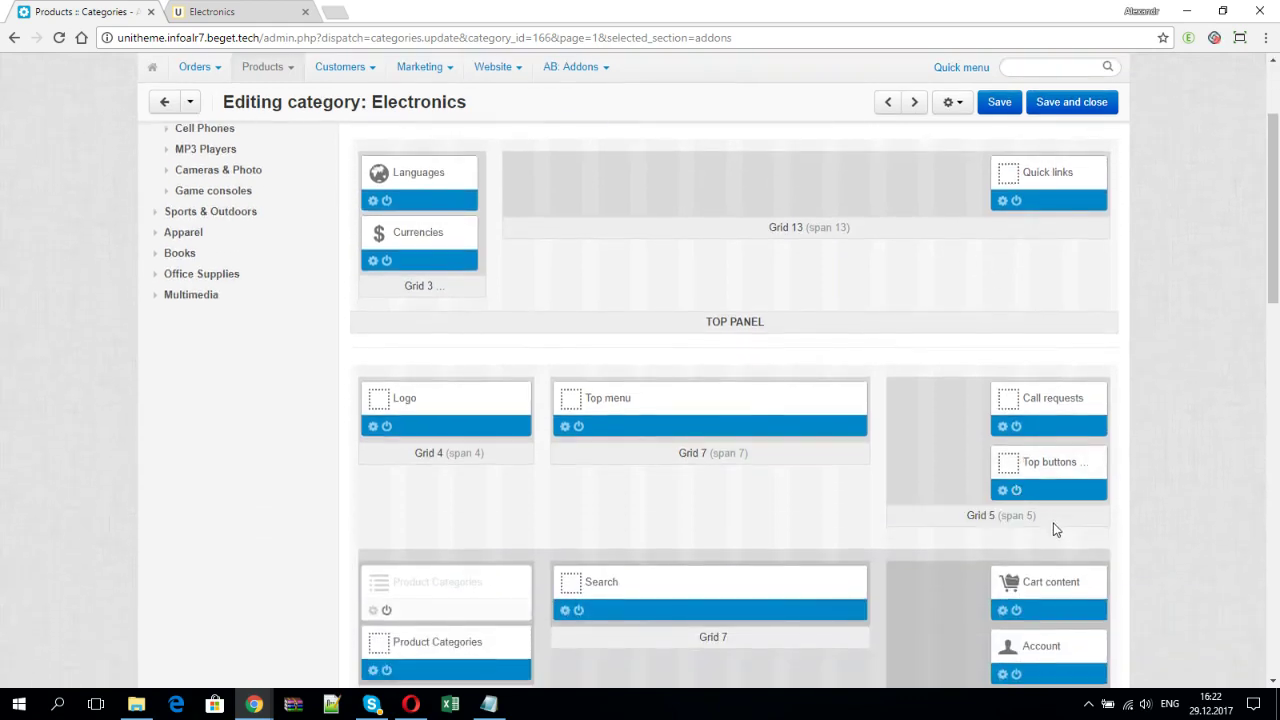
{"action": "scroll", "coordinate": [1054, 529], "scroll_direction": "down", "scroll_amount": 3}
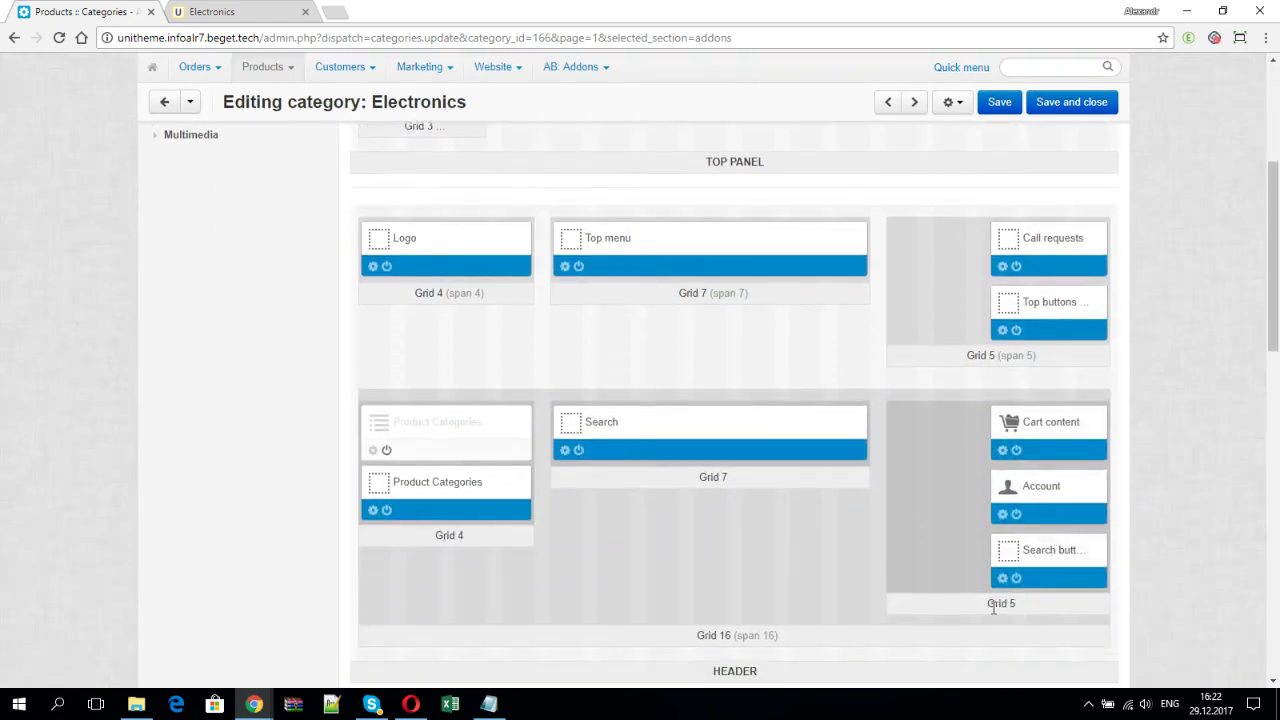
{"action": "scroll", "coordinate": [993, 608], "scroll_direction": "down", "scroll_amount": 3}
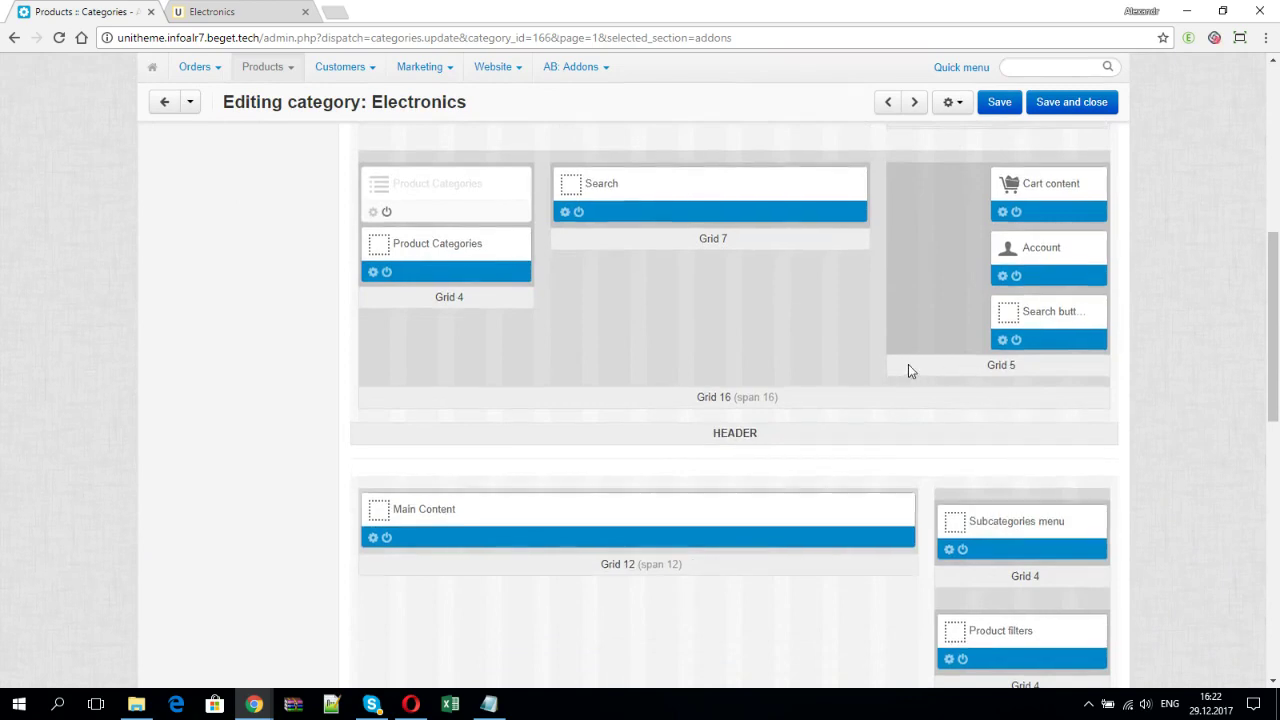
{"action": "scroll", "coordinate": [913, 365], "scroll_direction": "up", "scroll_amount": 3}
{"action": "scroll", "coordinate": [921, 365], "scroll_direction": "up", "scroll_amount": 4}
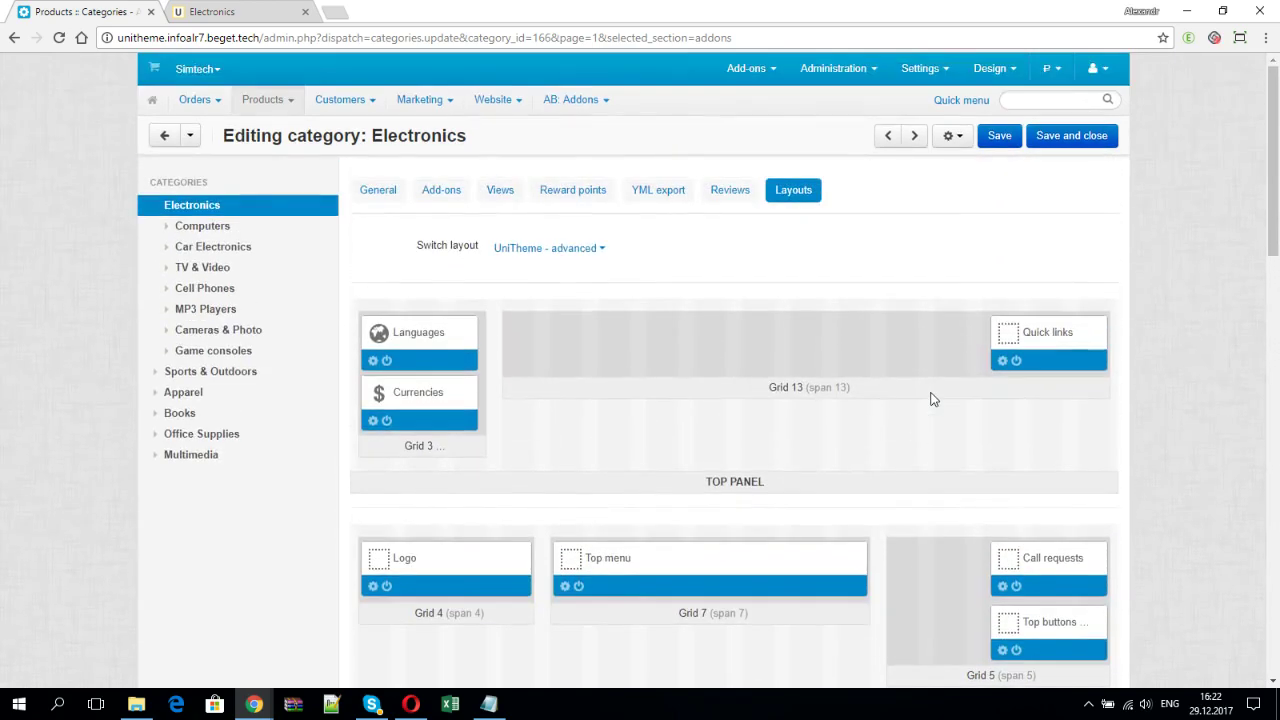
{"action": "scroll", "coordinate": [943, 480], "scroll_direction": "down", "scroll_amount": 2}
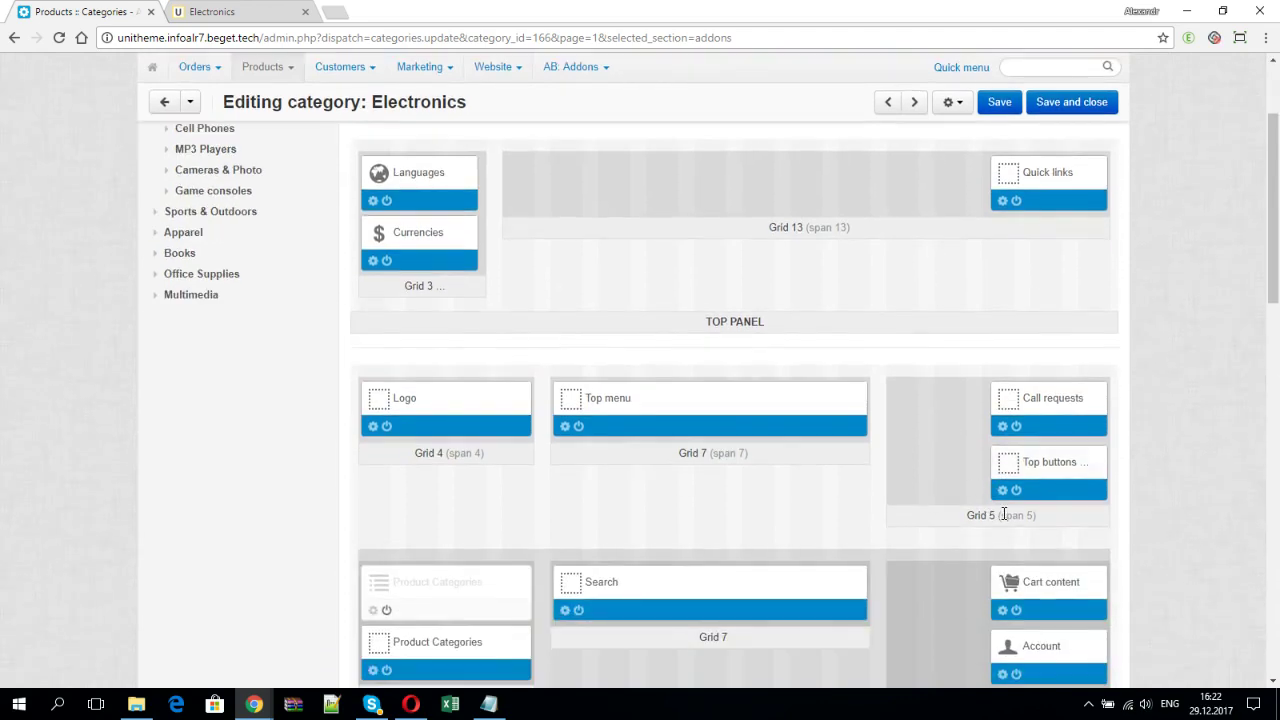
{"action": "scroll", "coordinate": [1012, 560], "scroll_direction": "down", "scroll_amount": 3}
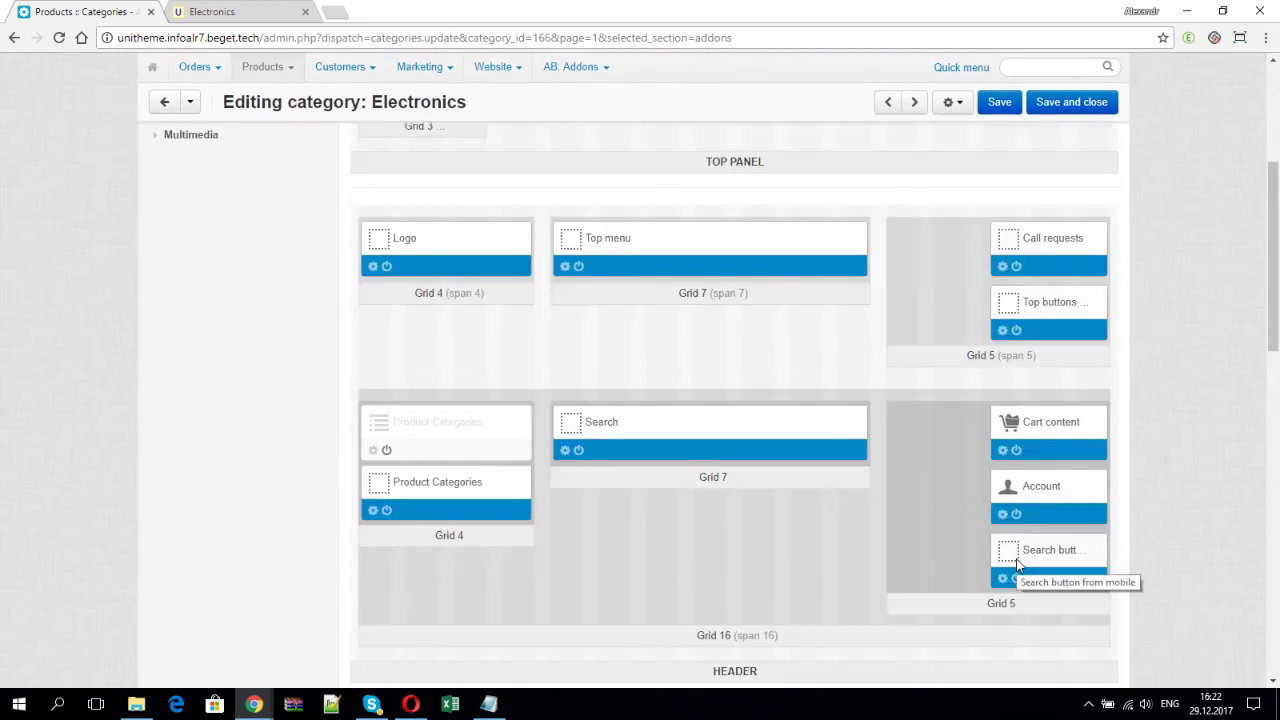
{"action": "scroll", "coordinate": [1018, 566], "scroll_direction": "down", "scroll_amount": 3}
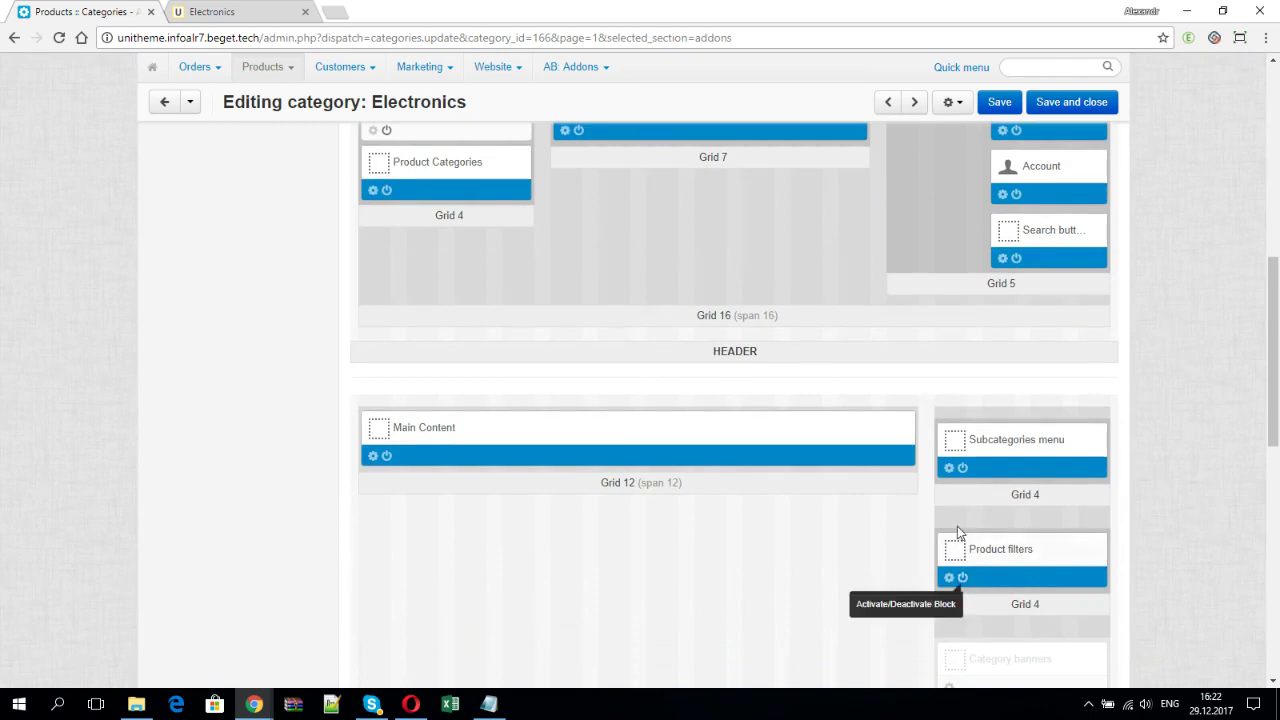
{"action": "left_click", "coordinate": [963, 470]}
{"action": "left_click", "coordinate": [962, 577]}
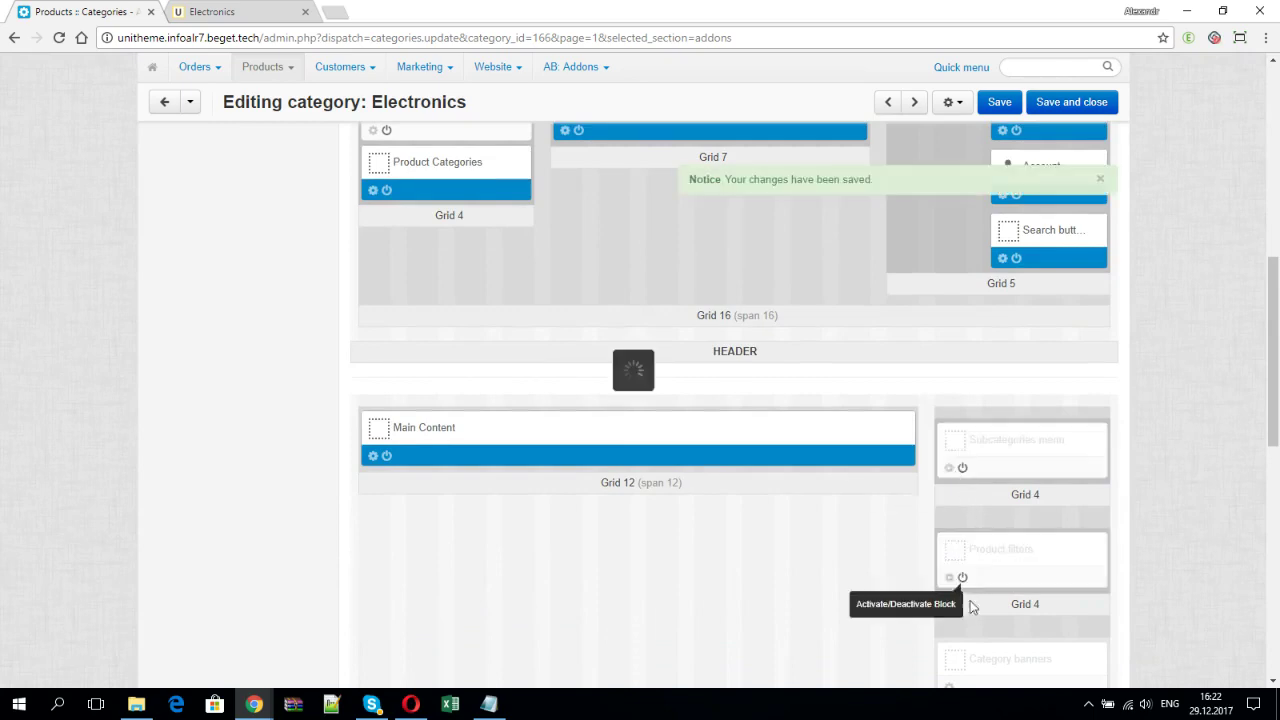
{"action": "scroll", "coordinate": [965, 600], "scroll_direction": "down", "scroll_amount": 4}
{"action": "left_click", "coordinate": [962, 476]}
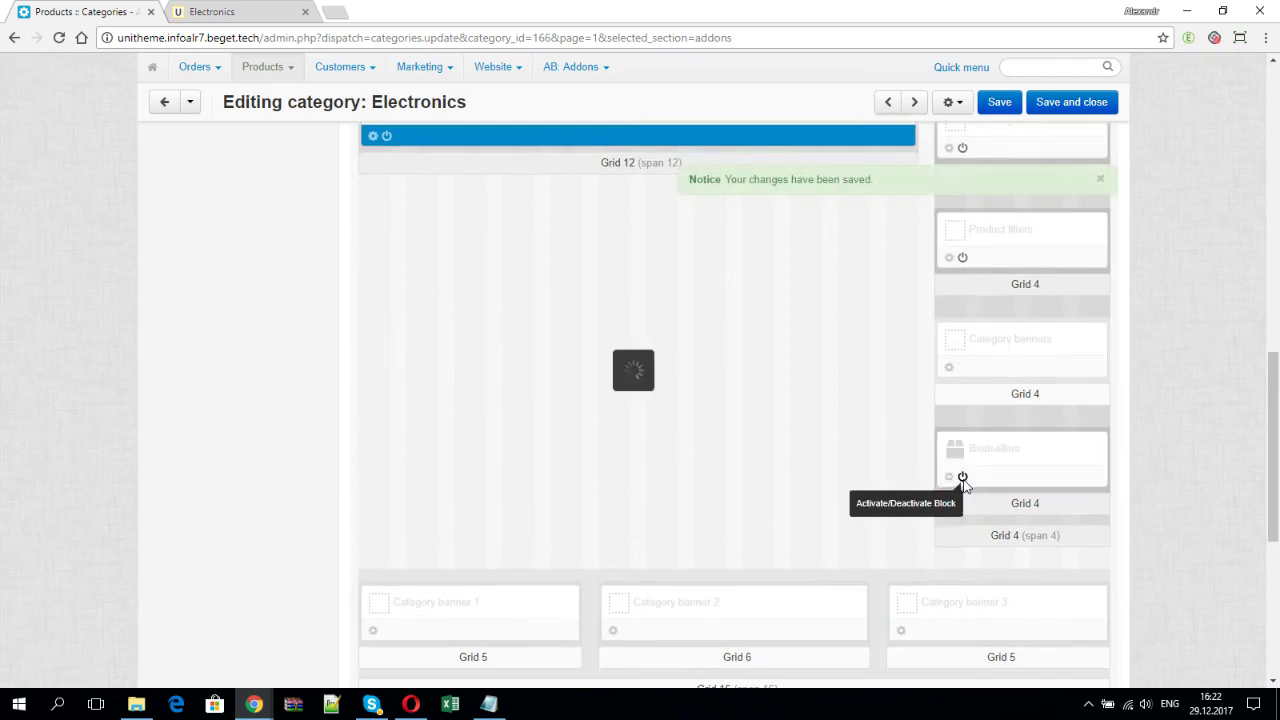
- Reload the Electronics storefront page to examine its layout after deactivating the side blocks
{"action": "left_click", "coordinate": [246, 17]}
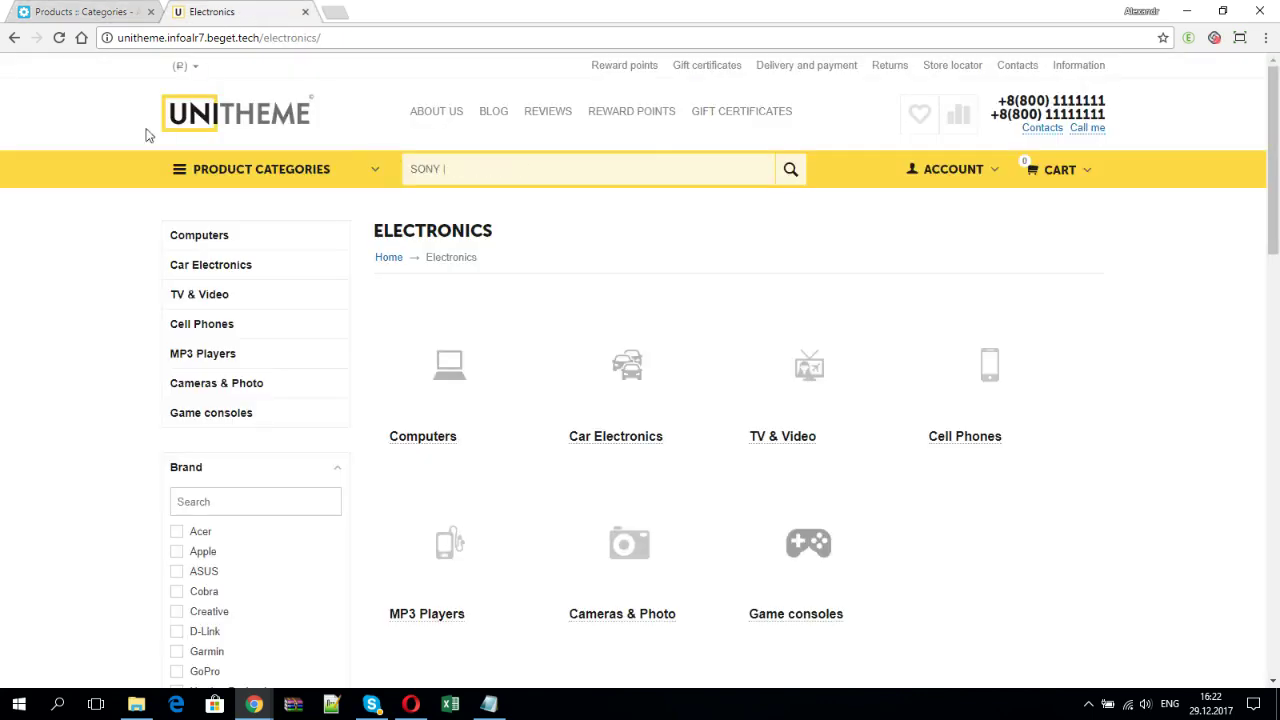
{"action": "left_click", "coordinate": [59, 37]}
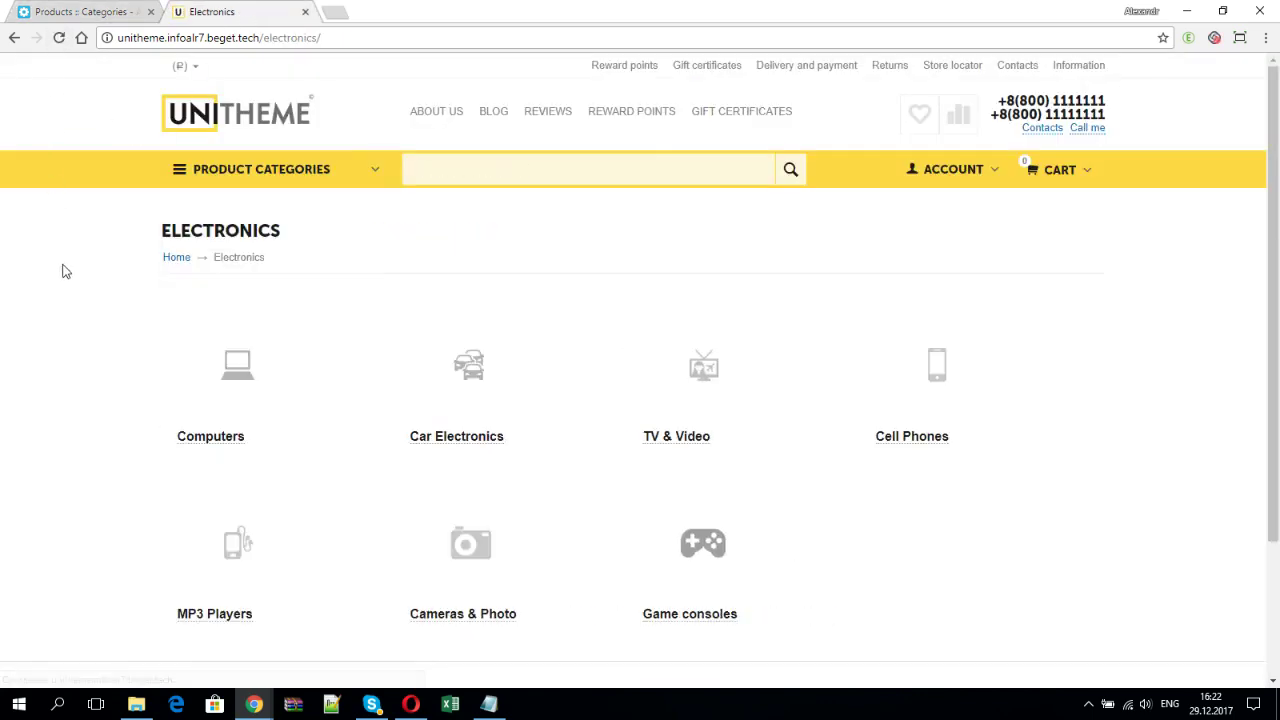
- Examine the subcategory grid on the Electronics storefront page down to the footer
{"action": "left_click_drag", "start_coordinate": [141, 247], "coordinate": [971, 531]}
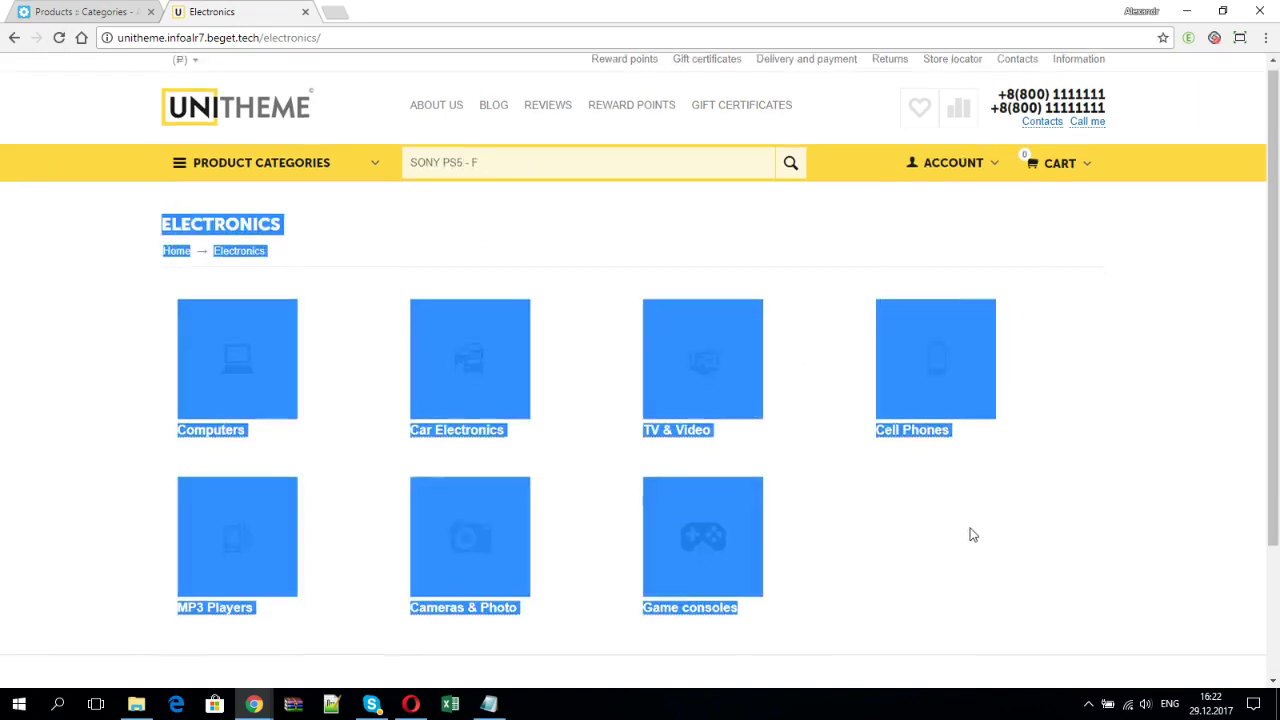
{"action": "scroll", "coordinate": [971, 540], "scroll_direction": "down", "scroll_amount": 2}
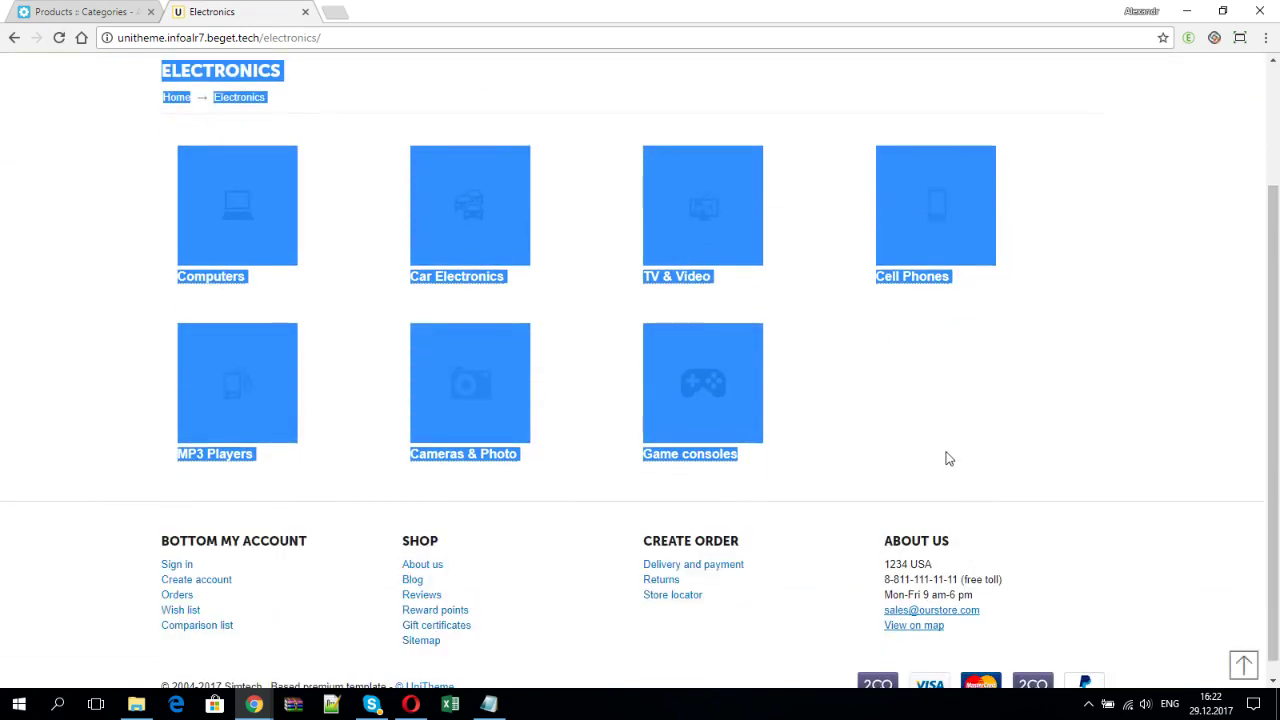
{"action": "left_click", "coordinate": [70, 256]}
{"action": "scroll", "coordinate": [90, 180], "scroll_direction": "up", "scroll_amount": 3}
- Set the "Sub-subcategories amount" to 10 in the Electronics category's add-on settings and save the category
{"action": "left_click", "coordinate": [74, 12]}
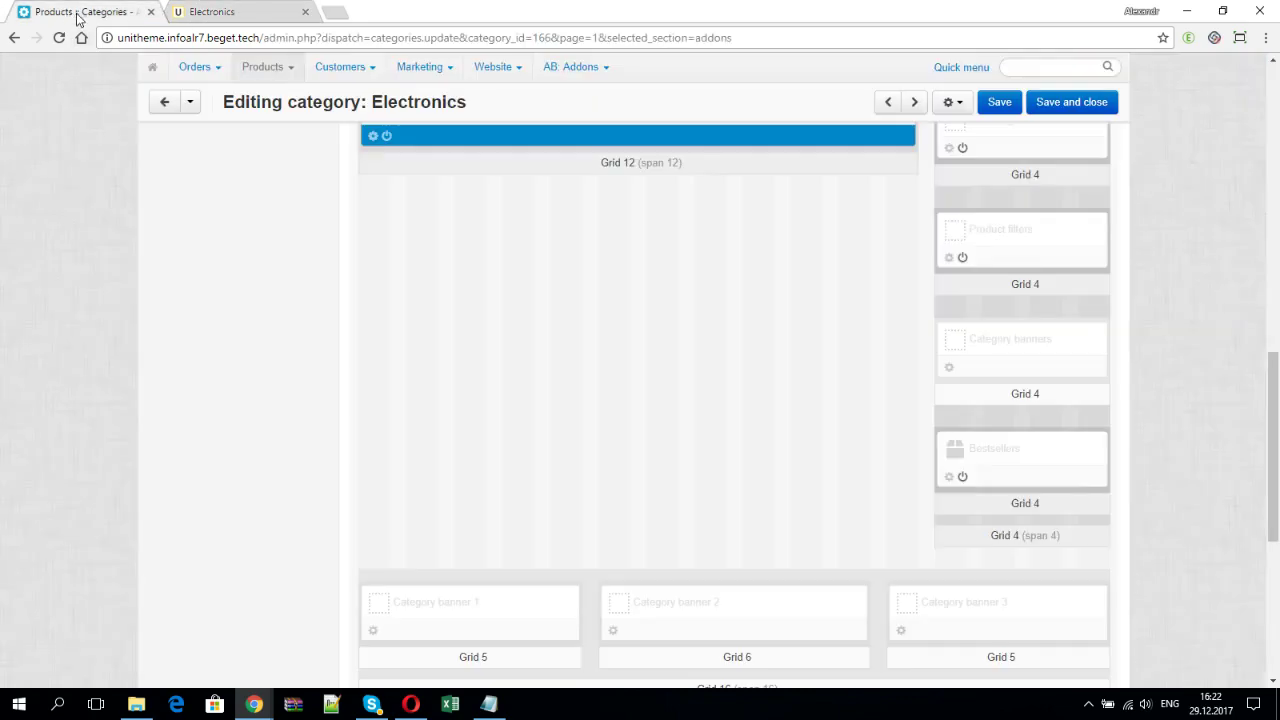
{"action": "scroll", "coordinate": [417, 330], "scroll_direction": "up", "scroll_amount": 10}
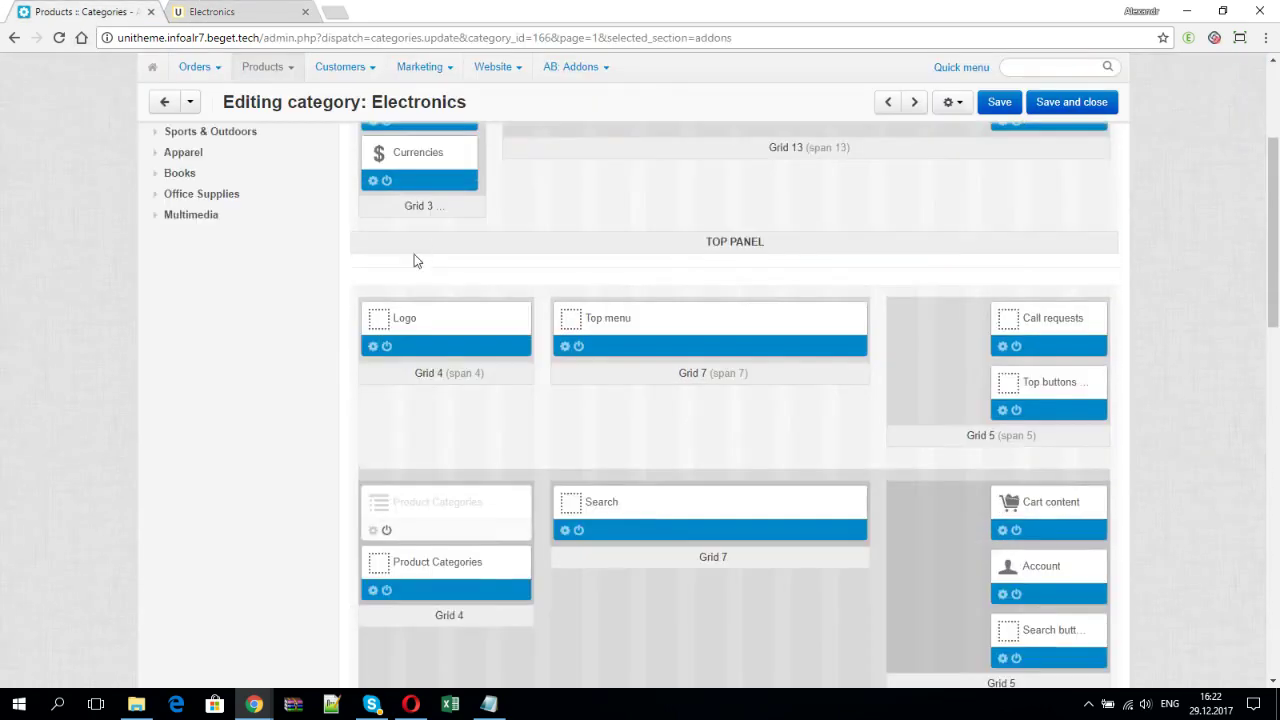
{"action": "scroll", "coordinate": [417, 260], "scroll_direction": "up", "scroll_amount": 5}
{"action": "left_click", "coordinate": [437, 198]}
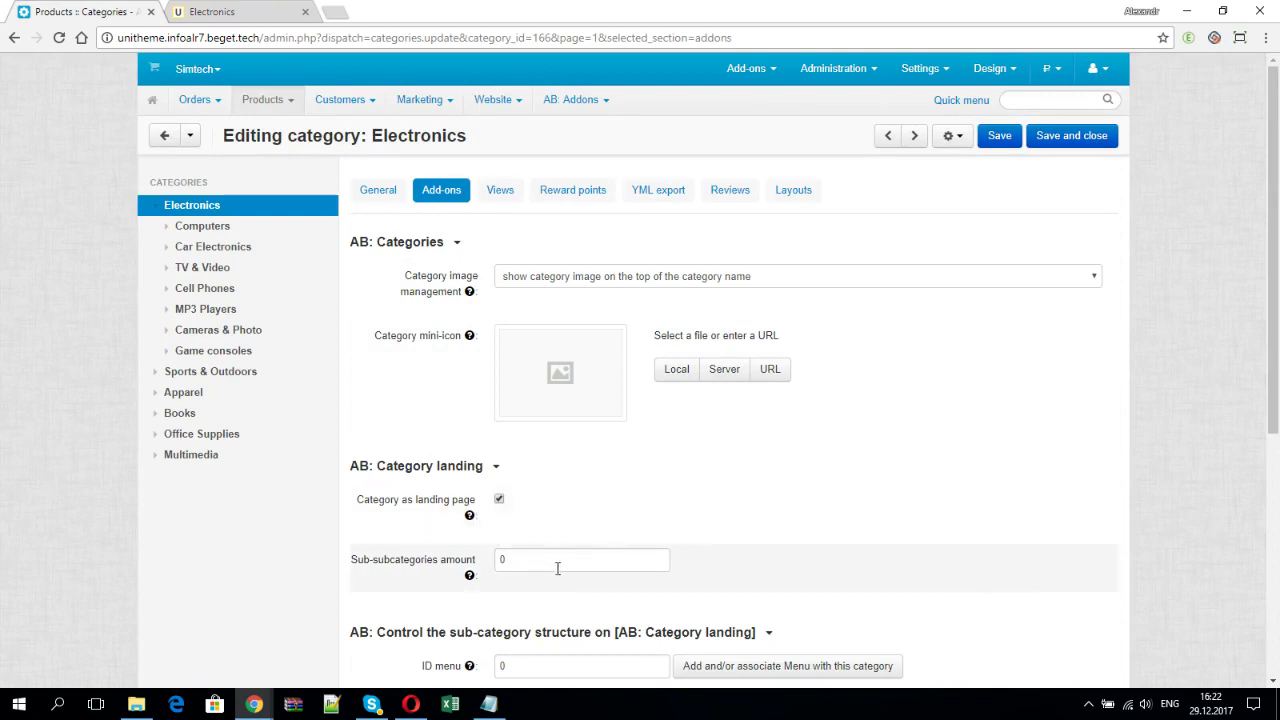
{"action": "left_click", "coordinate": [407, 561]}
{"action": "type", "text": "1"}
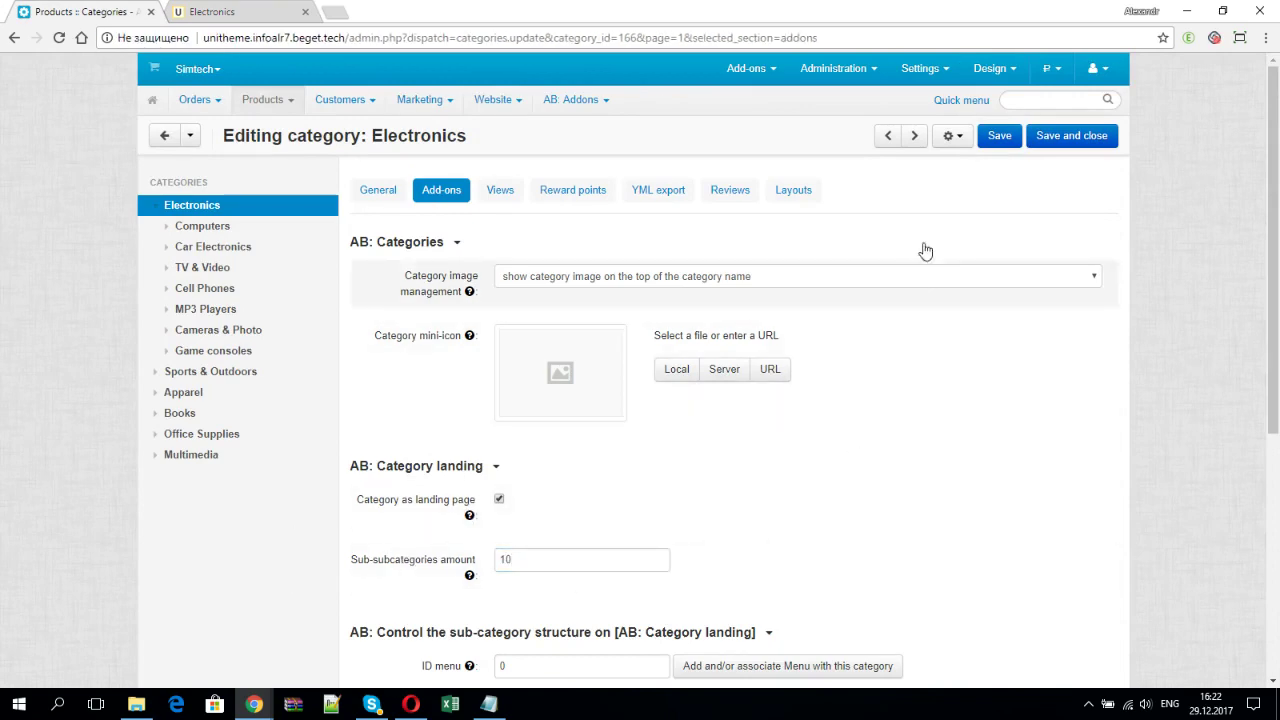
{"action": "left_click", "coordinate": [998, 135]}
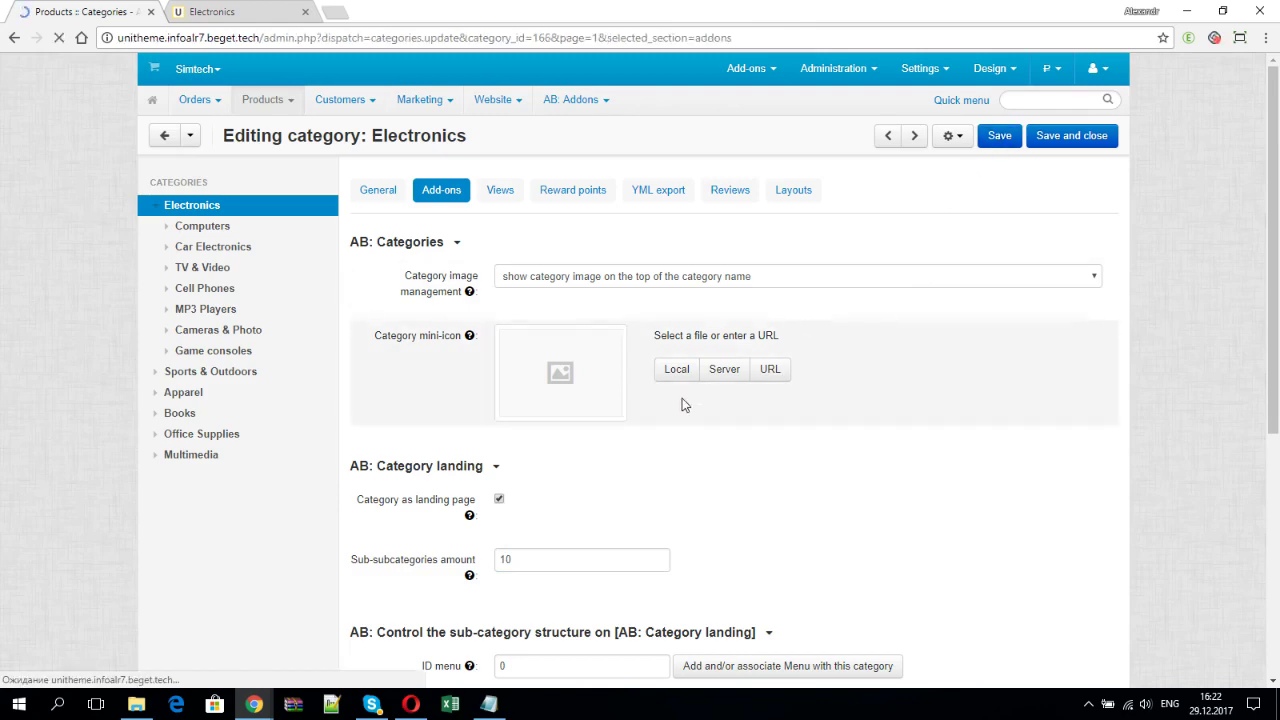
- Reload the Electronics storefront page and examine the sub-subcategory lists under each subcategory
{"action": "left_click", "coordinate": [245, 11]}
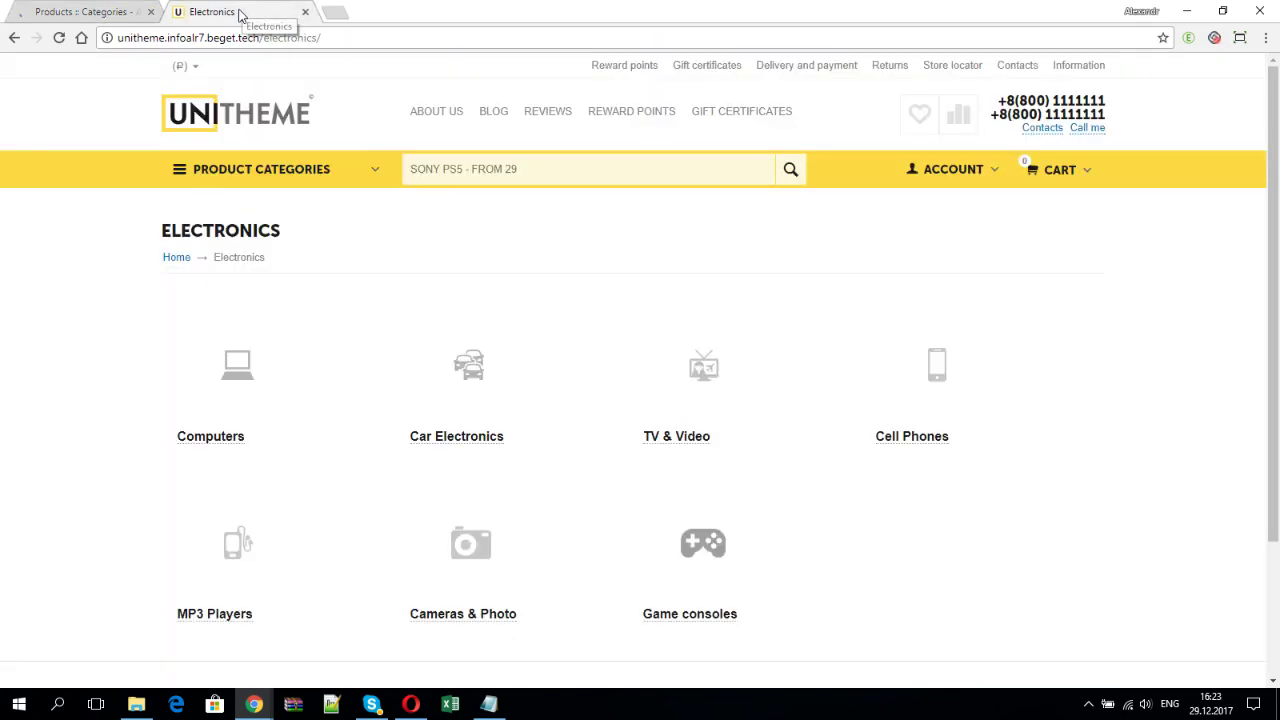
{"action": "left_click", "coordinate": [59, 37]}
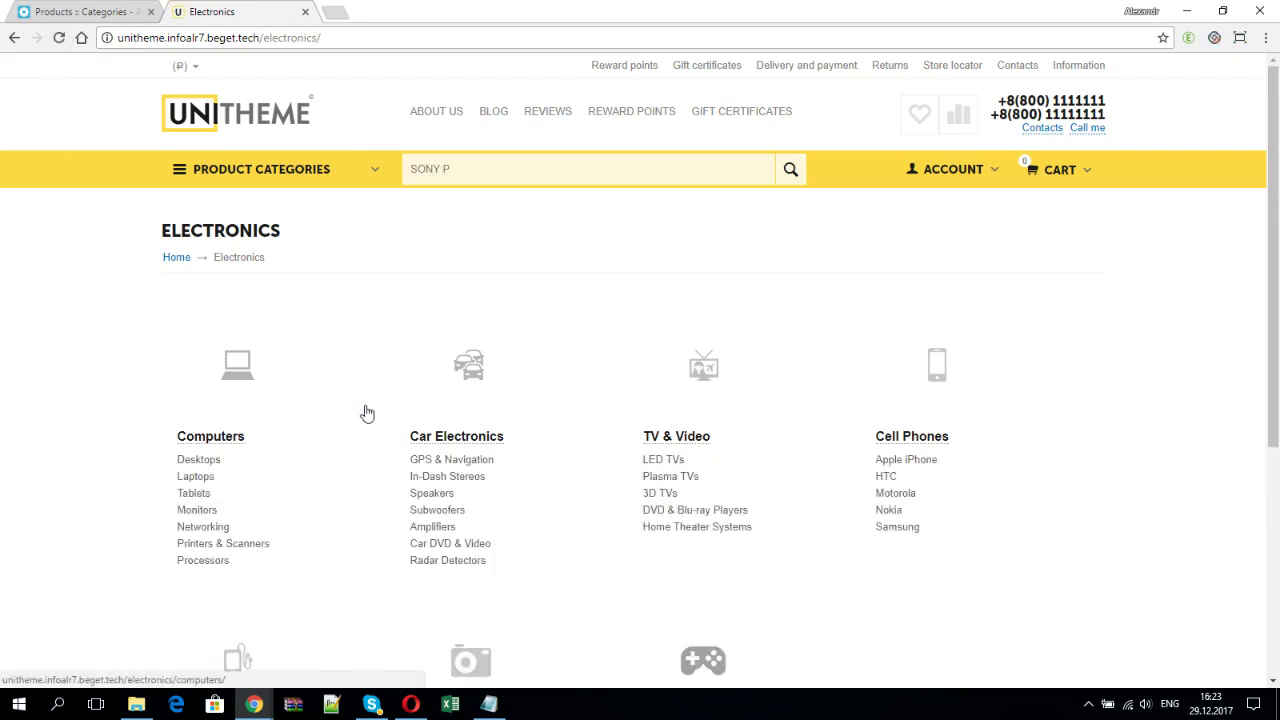
{"action": "scroll", "coordinate": [366, 409], "scroll_direction": "down", "scroll_amount": 2}
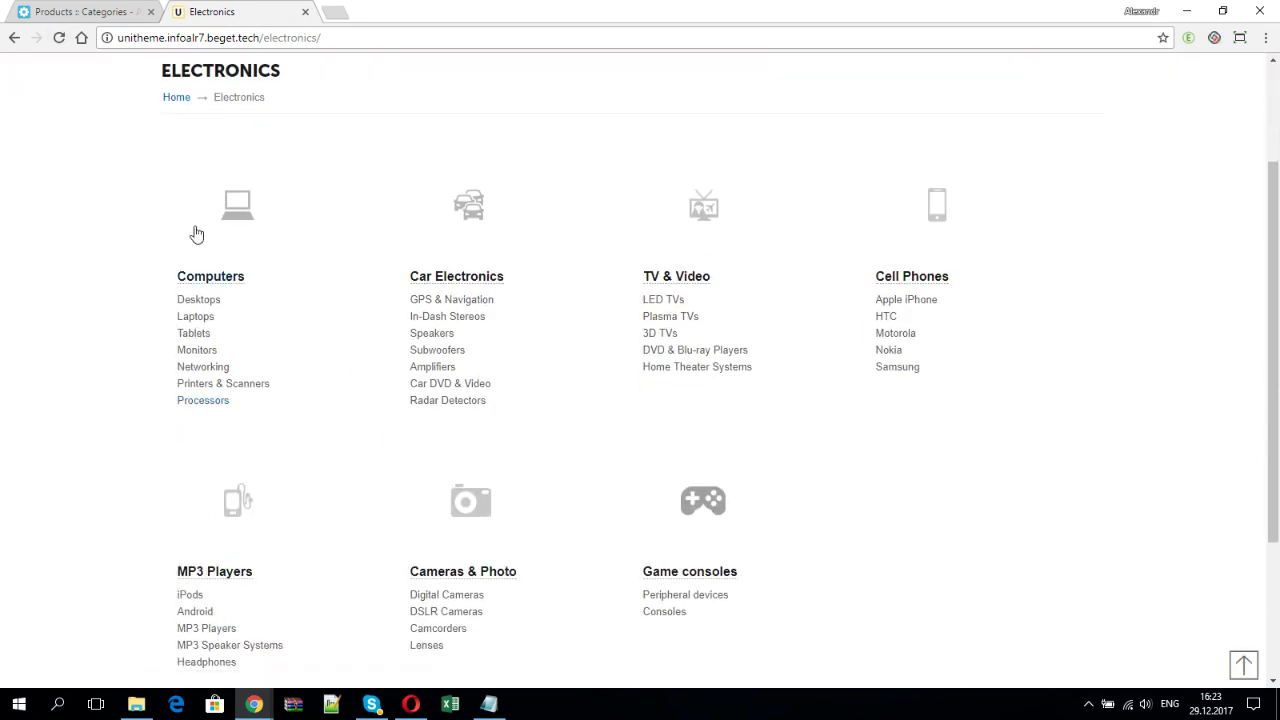
{"action": "left_click_drag", "start_coordinate": [183, 78], "coordinate": [984, 527]}
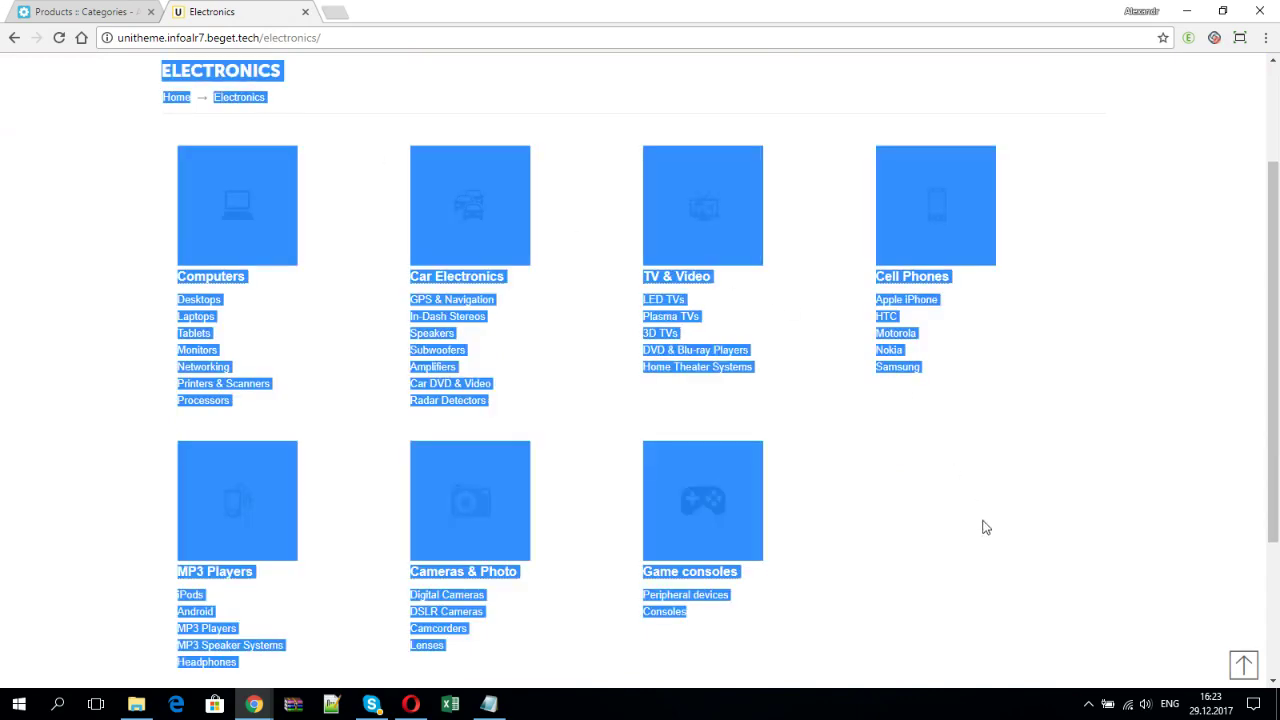
{"action": "left_click", "coordinate": [1057, 521]}
{"action": "scroll", "coordinate": [506, 289], "scroll_direction": "up", "scroll_amount": 2}
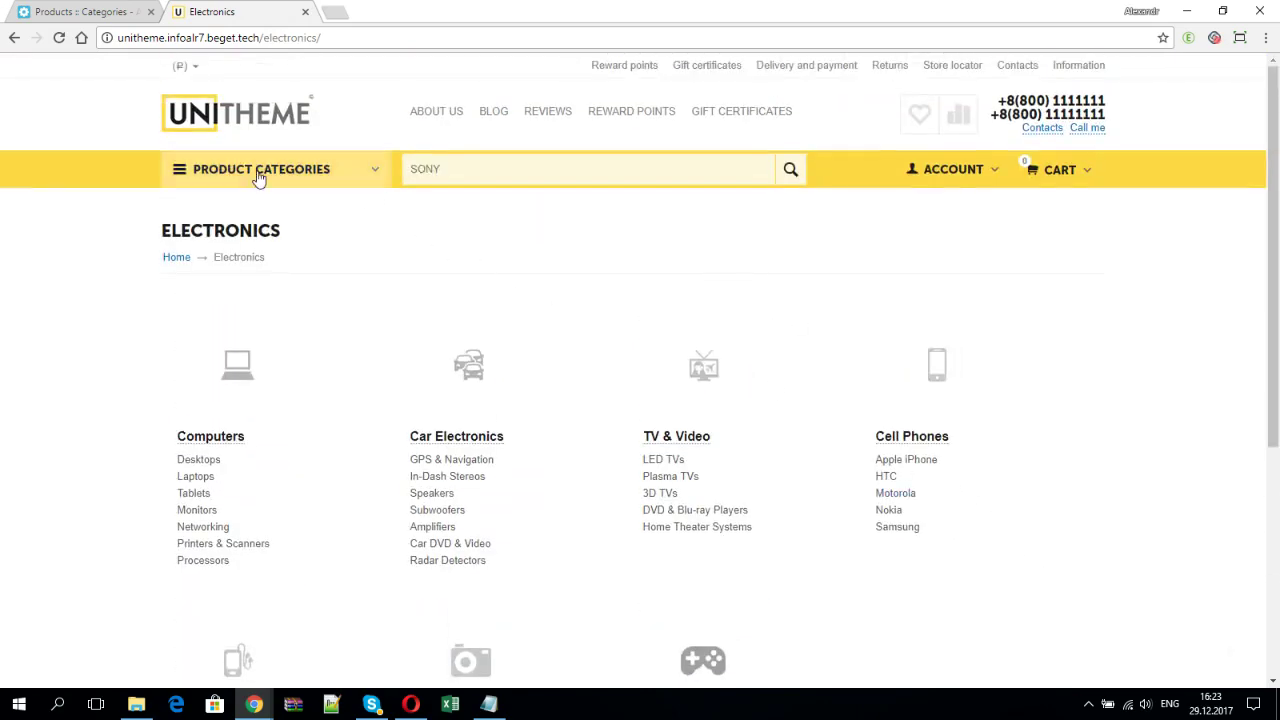
- Open Electronics from the storefront's product categories menu and look through the whole landing page
{"action": "left_click", "coordinate": [257, 171]}
{"action": "left_click", "coordinate": [214, 277]}
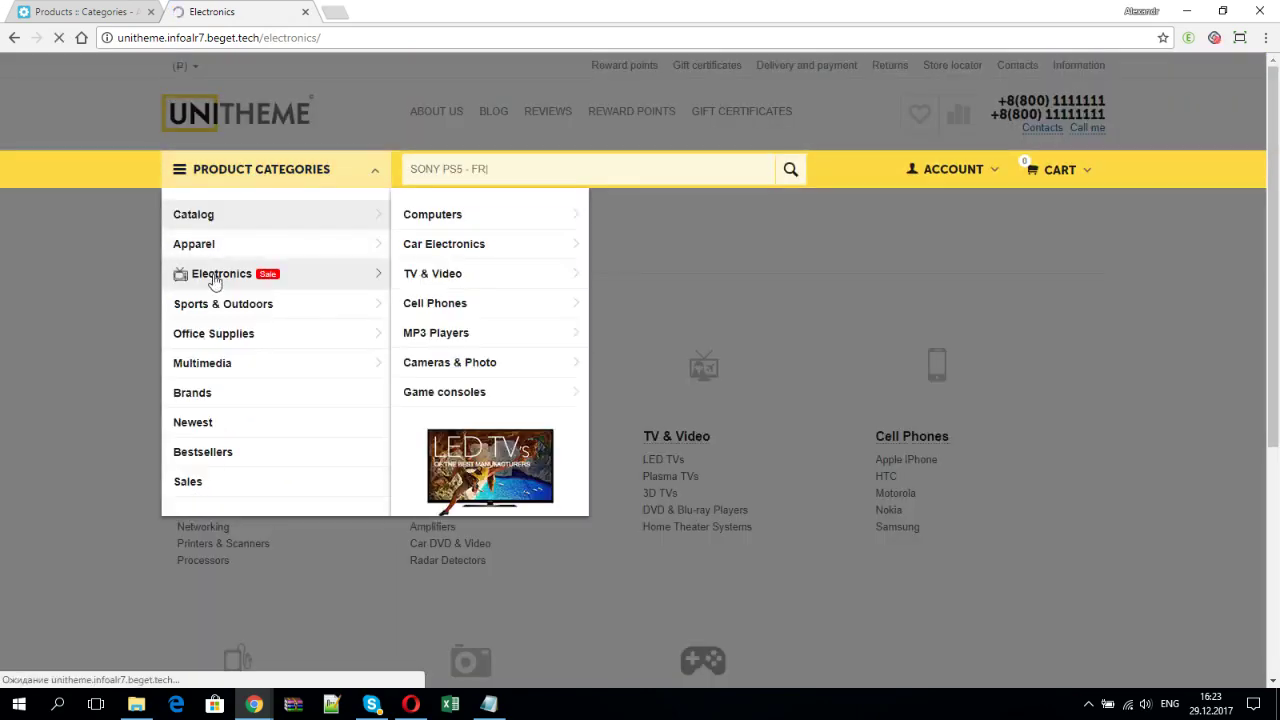
{"action": "scroll", "coordinate": [198, 285], "scroll_direction": "down", "scroll_amount": 3}
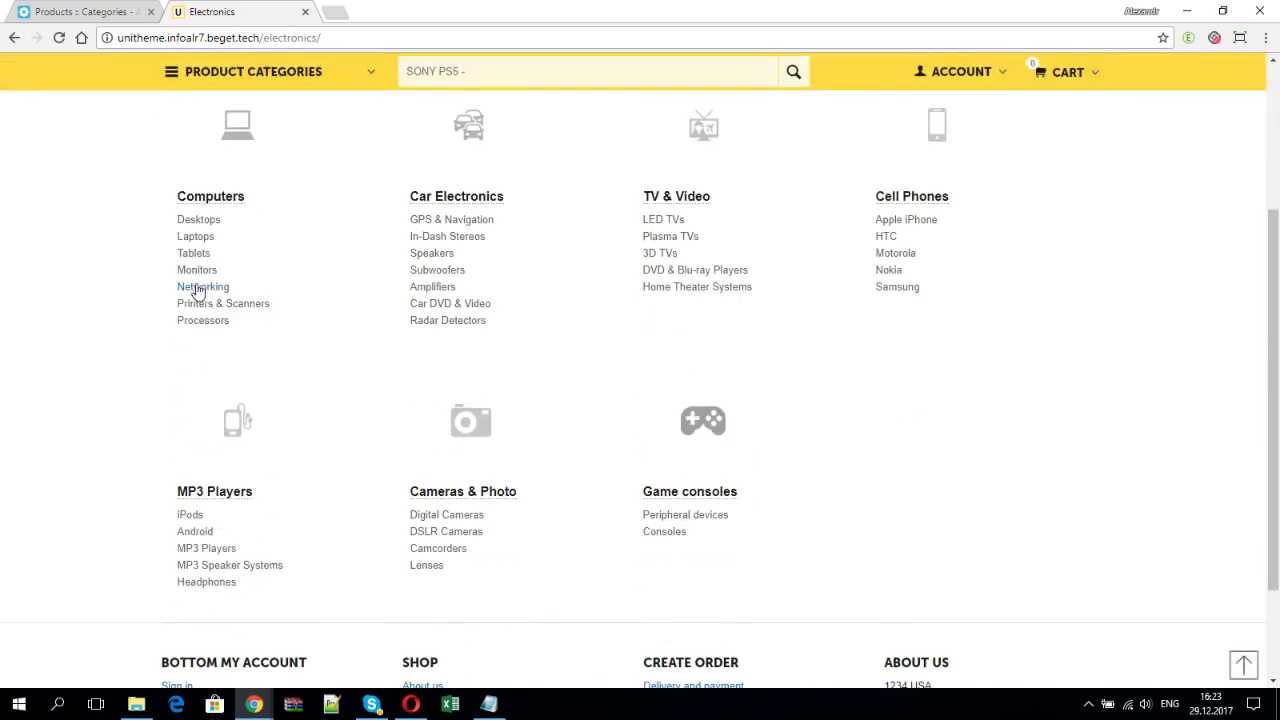
{"action": "scroll", "coordinate": [200, 295], "scroll_direction": "down", "scroll_amount": 2}
{"action": "scroll", "coordinate": [250, 370], "scroll_direction": "up", "scroll_amount": 1}
{"action": "scroll", "coordinate": [253, 375], "scroll_direction": "up", "scroll_amount": 3}
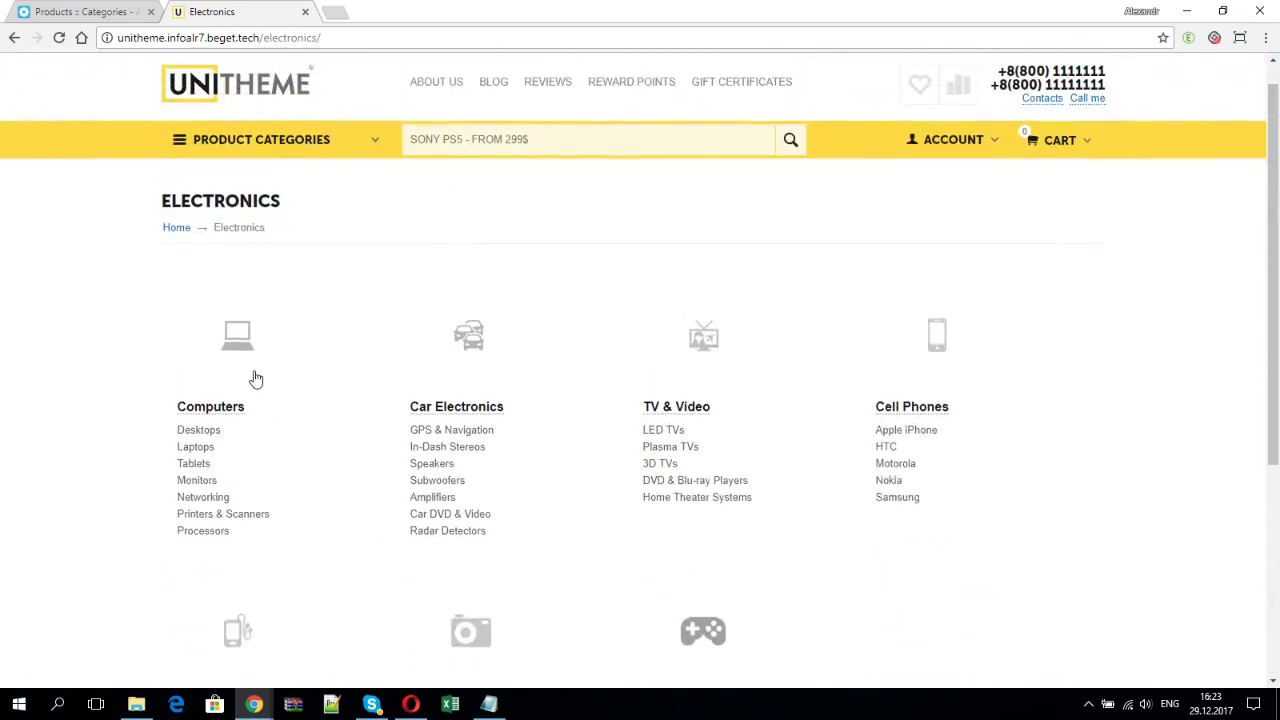
- Enter the description "Some text for landing and its ok" for the Electronics category and save it
{"action": "left_click", "coordinate": [83, 14]}
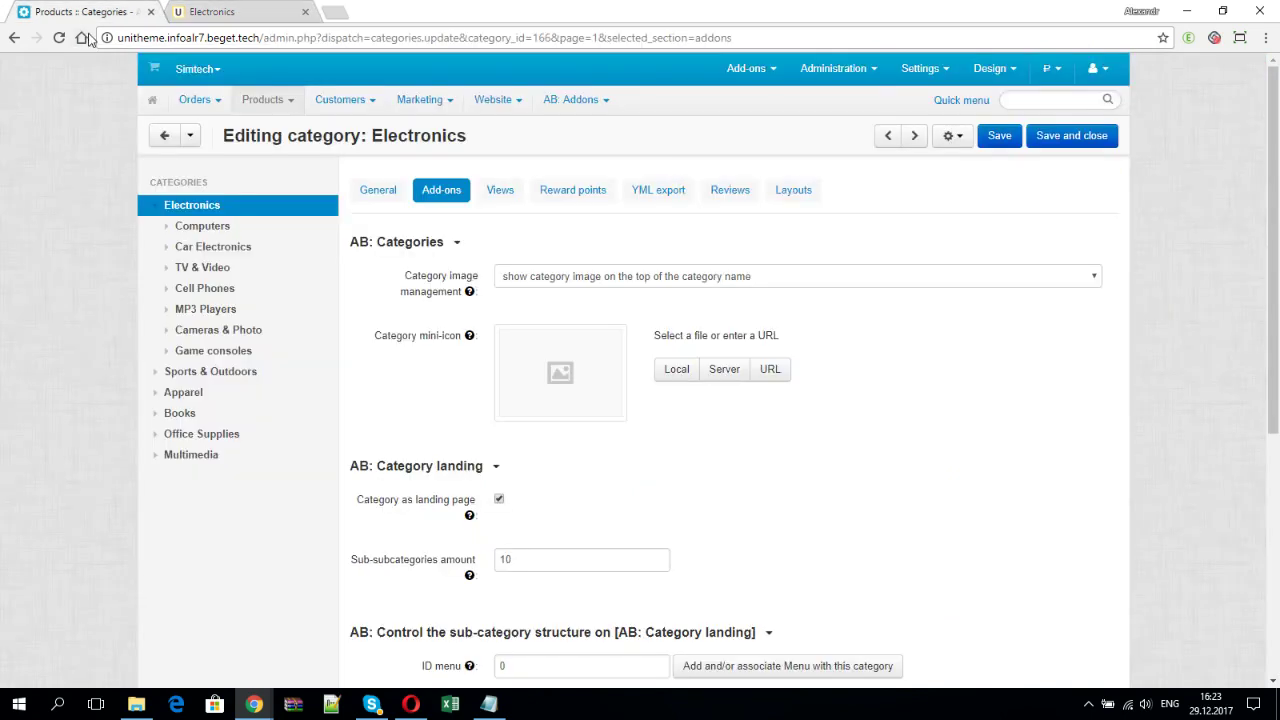
{"action": "left_click", "coordinate": [376, 190]}
{"action": "scroll", "coordinate": [517, 441], "scroll_direction": "down", "scroll_amount": 1}
{"action": "scroll", "coordinate": [517, 441], "scroll_direction": "down", "scroll_amount": 1}
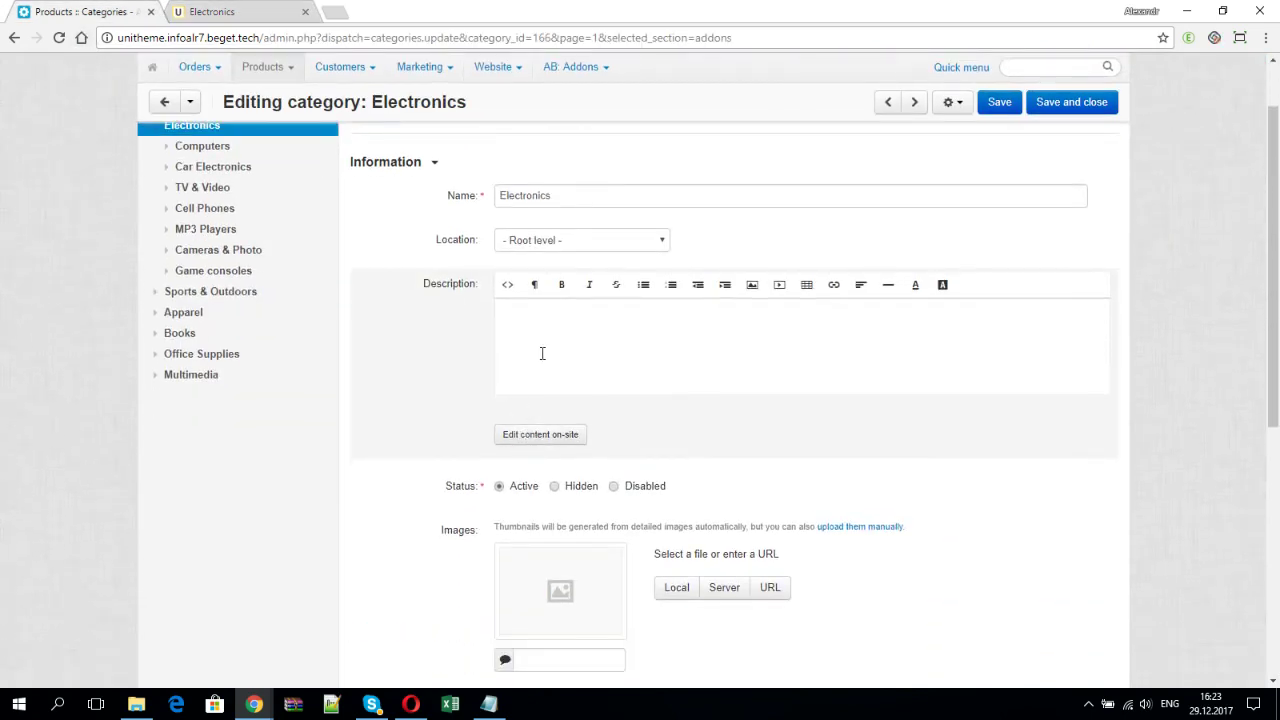
{"action": "type", "text": "Some text for landing and its ok"}
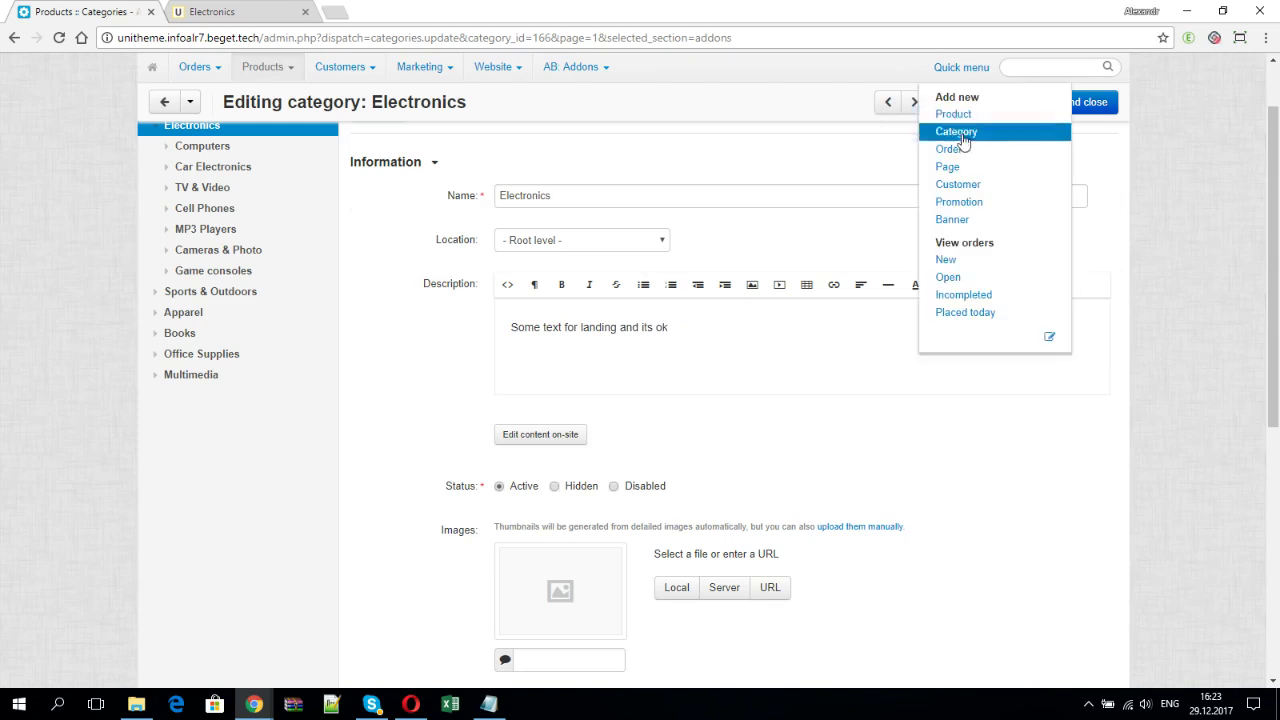
{"action": "left_click", "coordinate": [999, 102]}
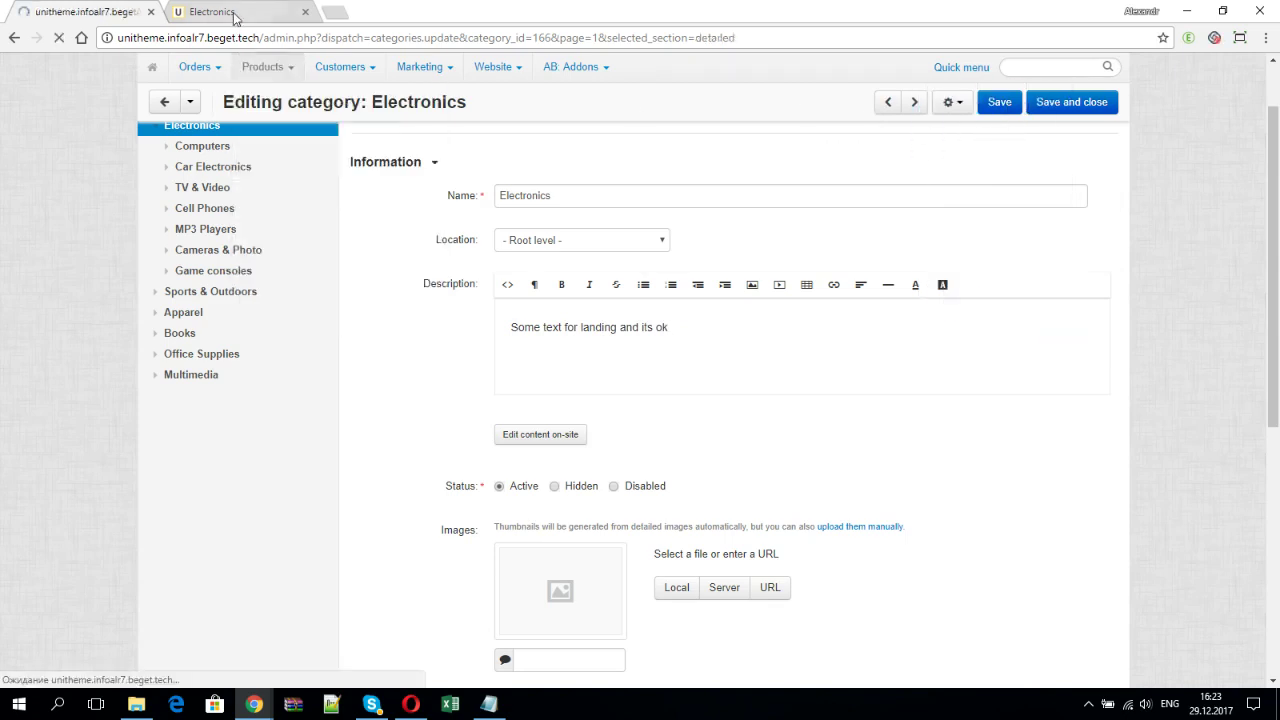
- Reload the Electronics storefront page and check the description text below the subcategory grid
{"action": "left_click", "coordinate": [233, 13]}
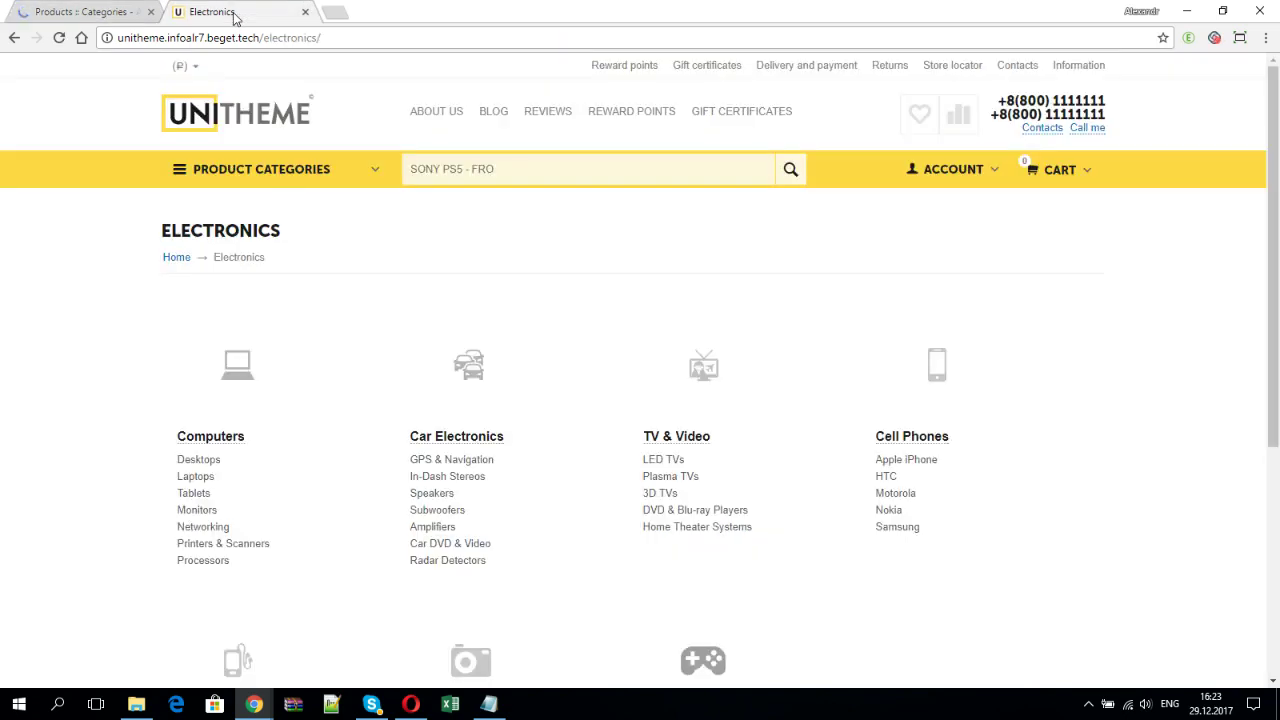
{"action": "left_click", "coordinate": [58, 43]}
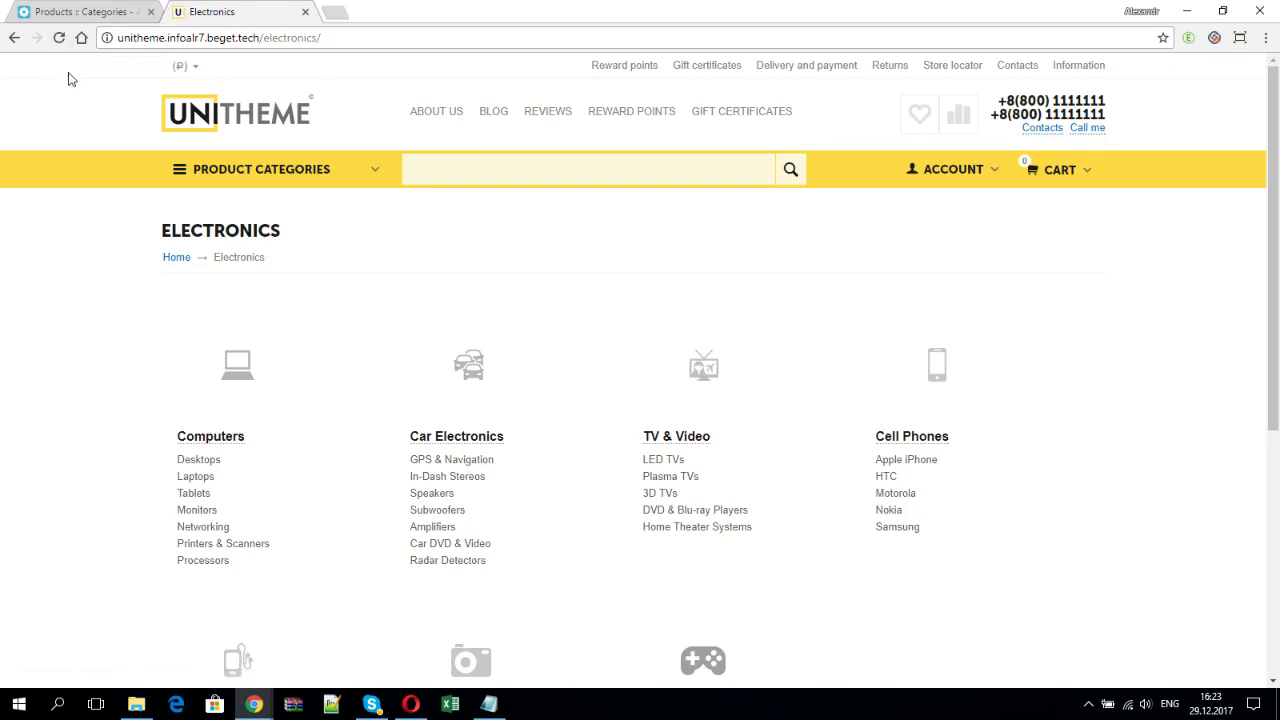
{"action": "scroll", "coordinate": [203, 261], "scroll_direction": "down", "scroll_amount": 1}
{"action": "scroll", "coordinate": [210, 280], "scroll_direction": "down", "scroll_amount": 3}
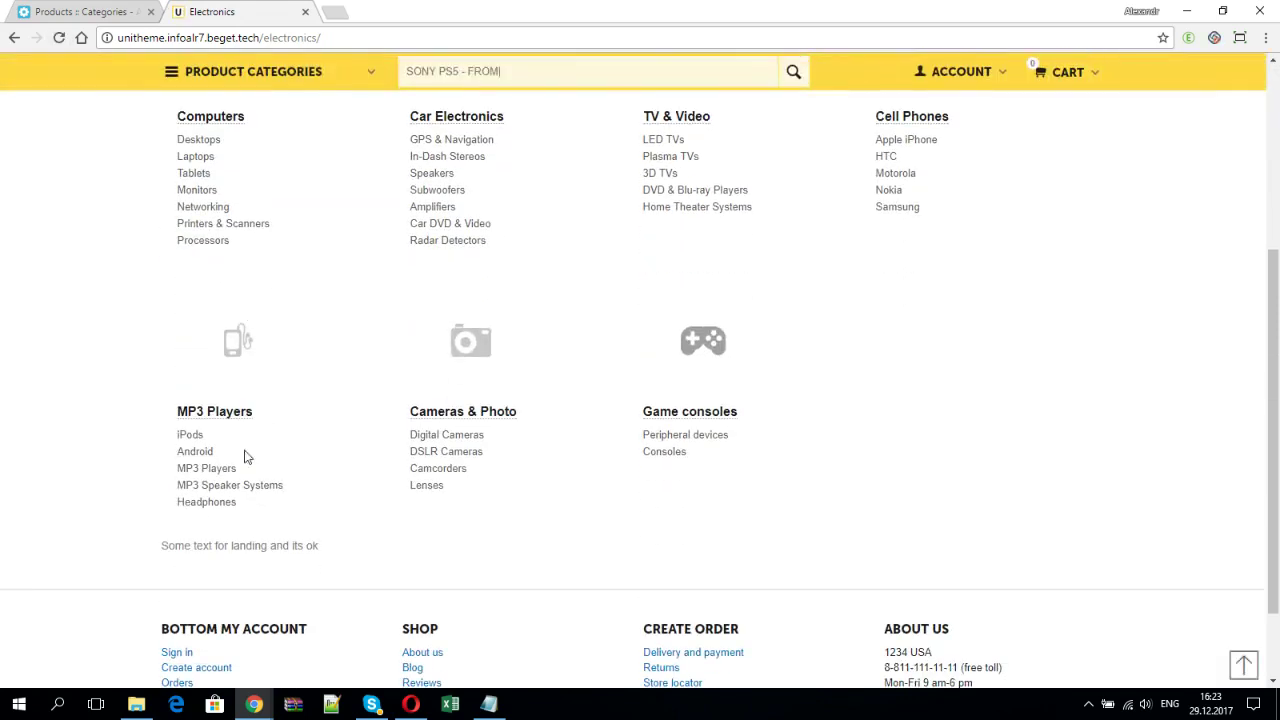
{"action": "left_click_drag", "start_coordinate": [160, 549], "coordinate": [393, 556]}
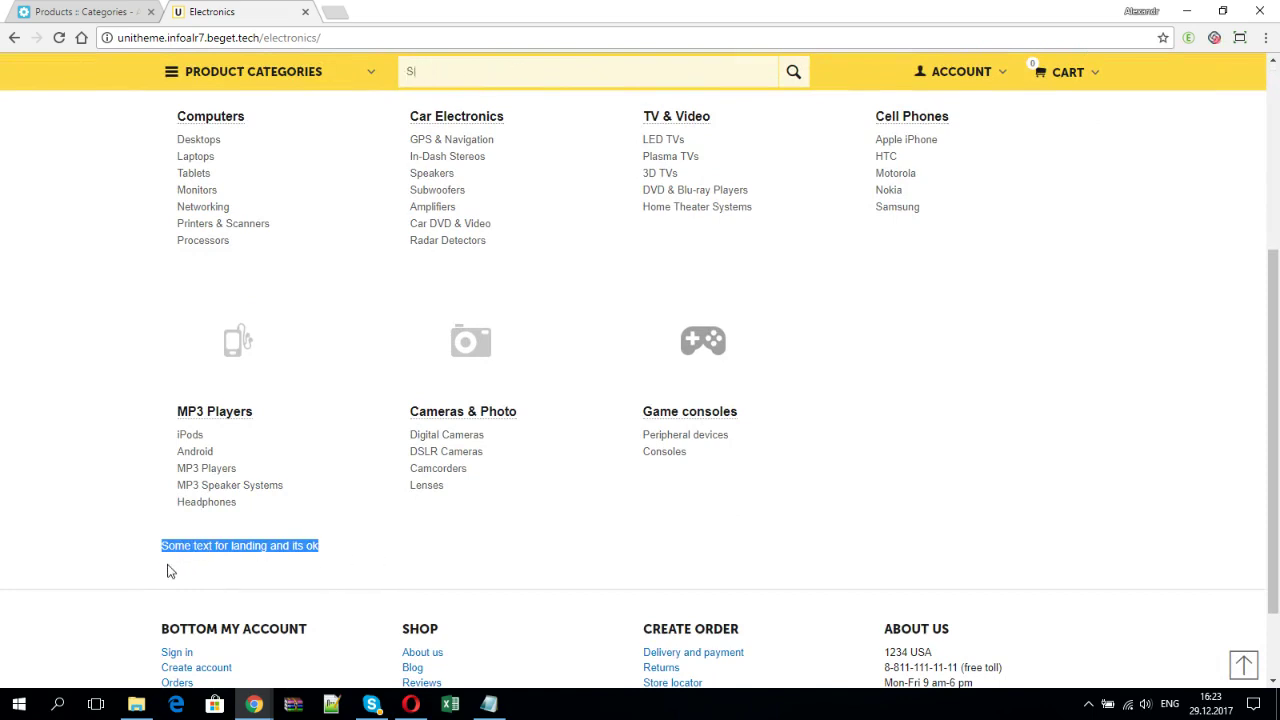
- Open the store's installed add-ons list, view the AB: Deal of the day settings and close them unchanged
{"action": "left_click", "coordinate": [55, 13]}
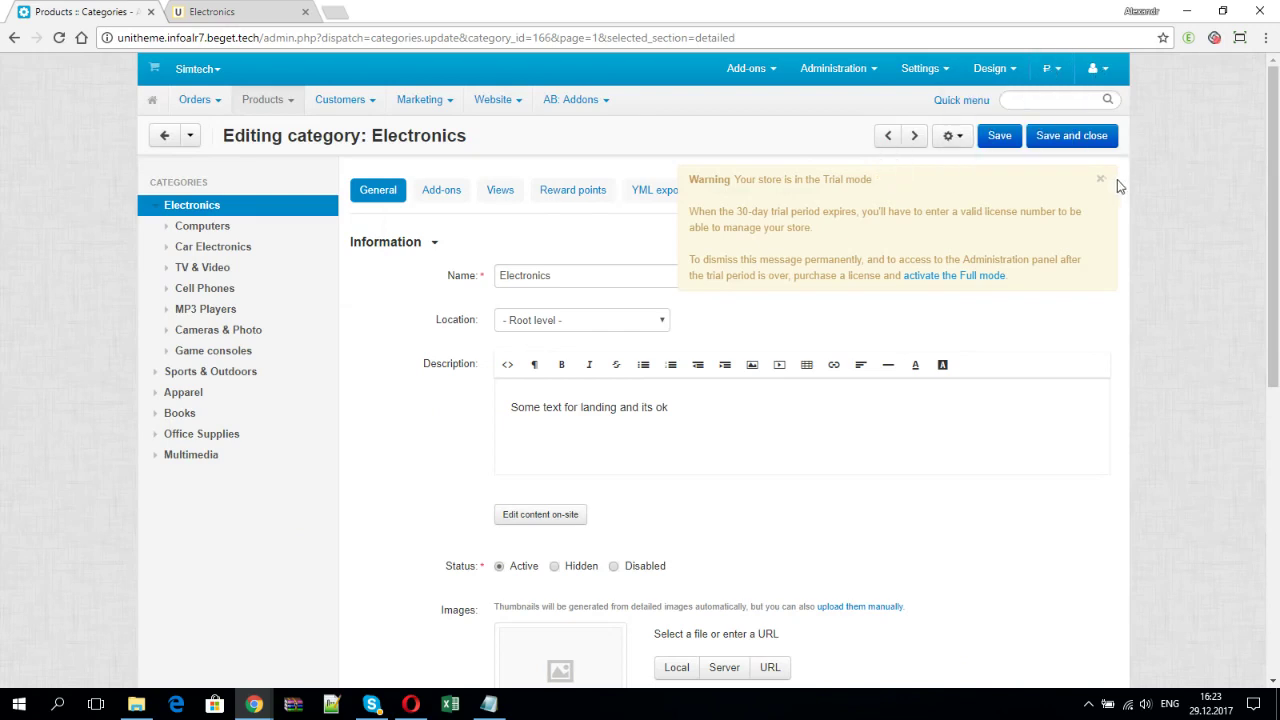
{"action": "left_click", "coordinate": [1102, 182]}
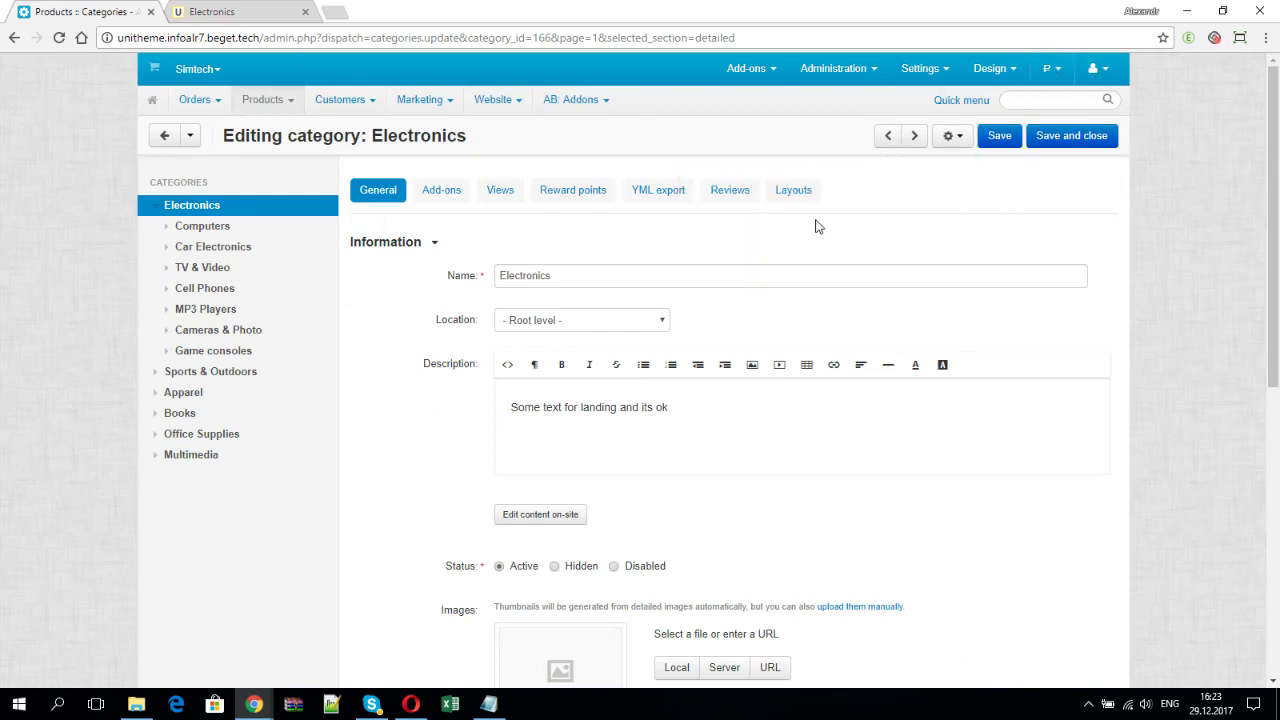
{"action": "mouse_move", "coordinate": [745, 70]}
{"action": "left_click", "coordinate": [760, 103]}
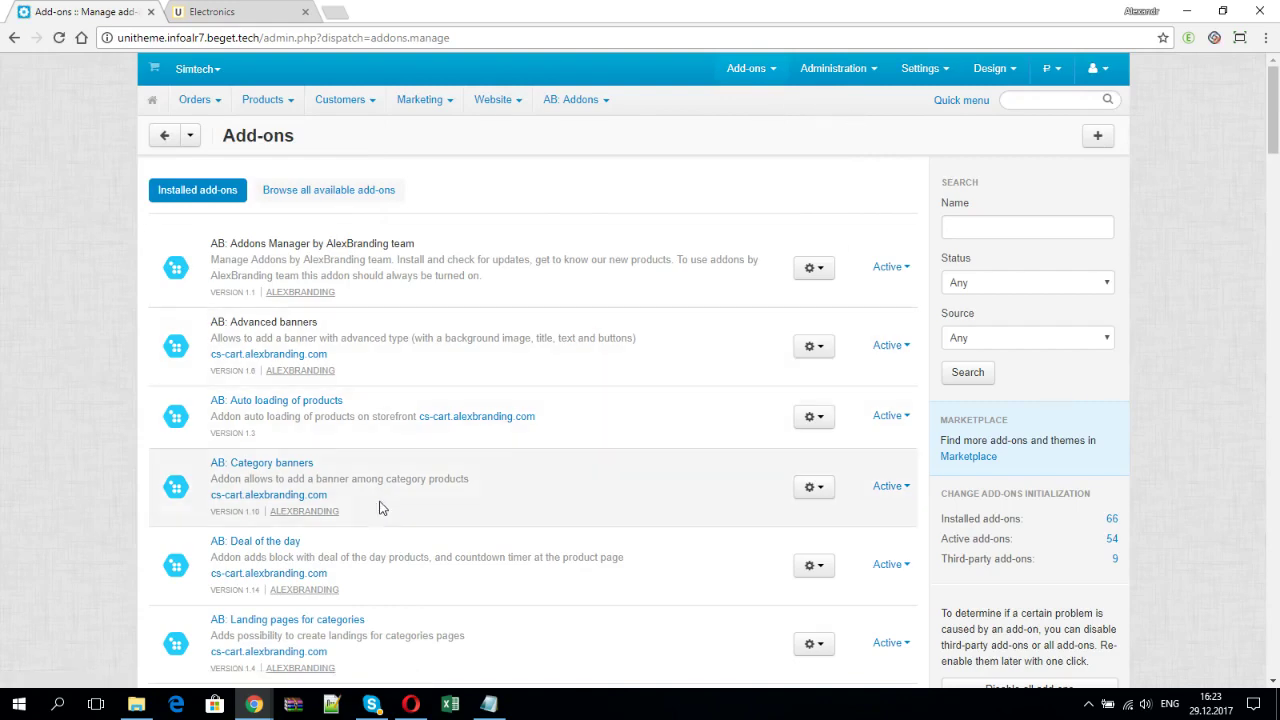
{"action": "left_click", "coordinate": [265, 541]}
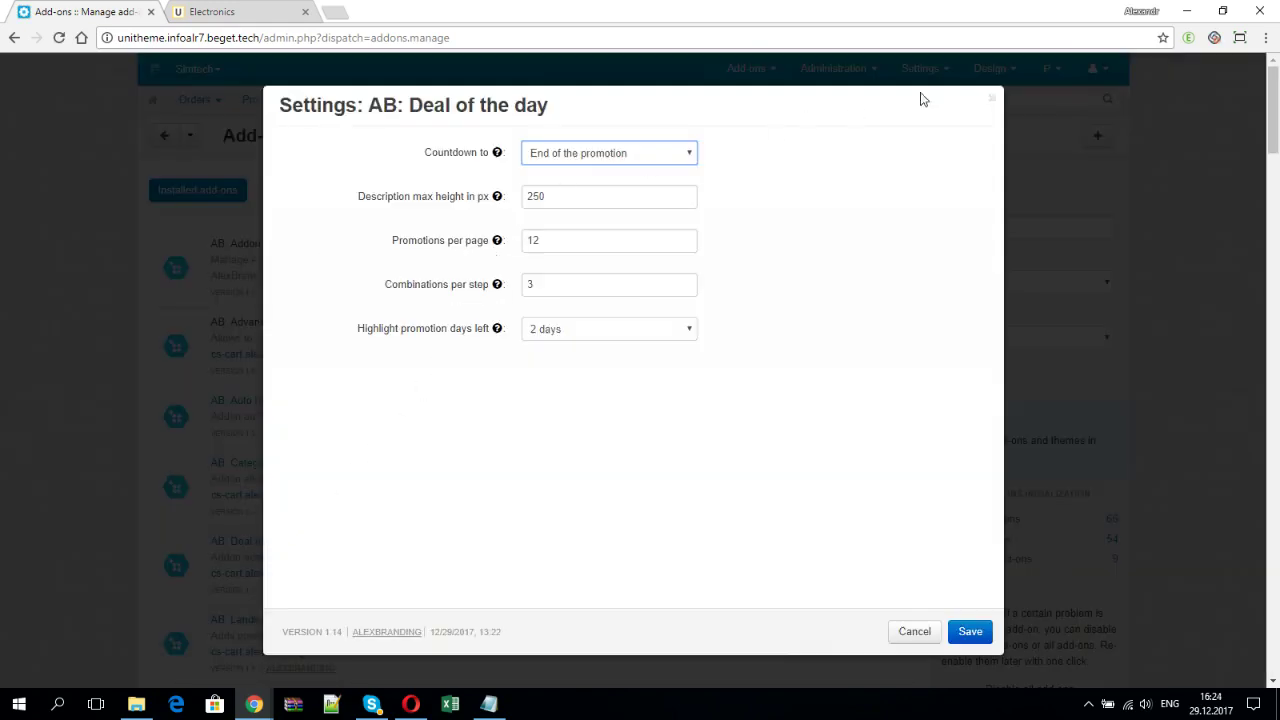
{"action": "left_click", "coordinate": [990, 100]}
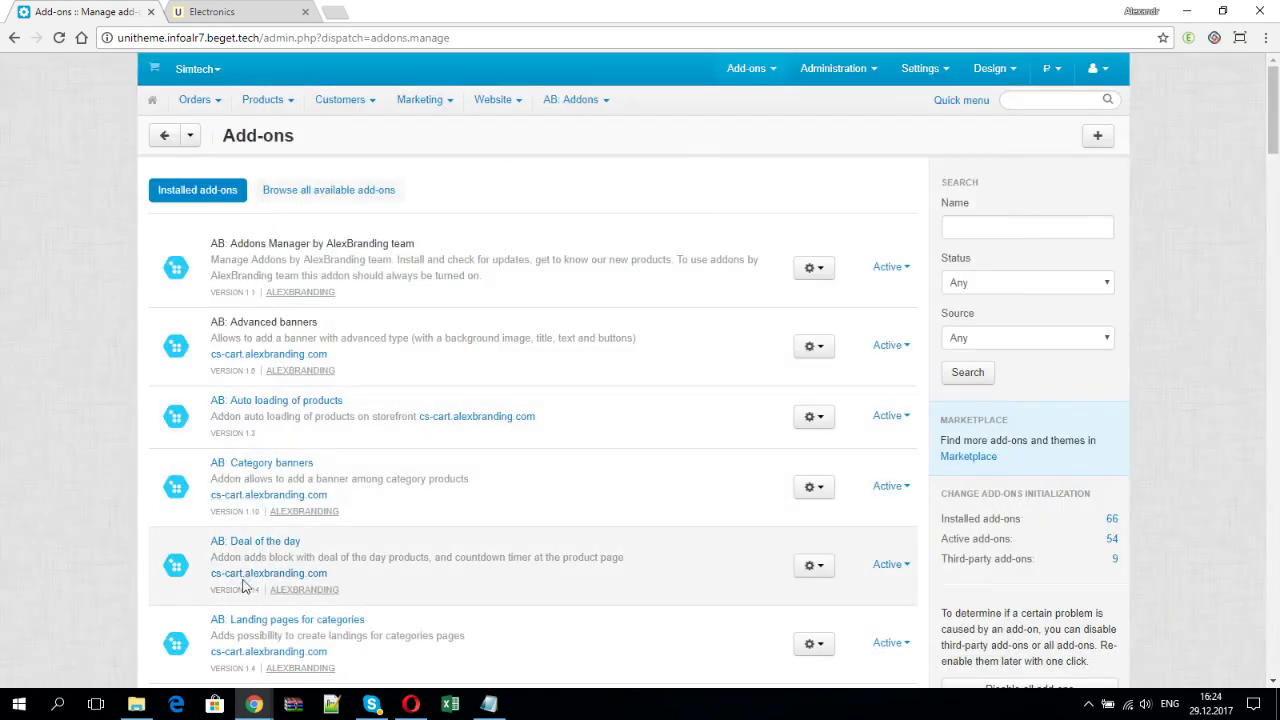
- Enable "Add [AB: Categories] in breadcrumbs" in the AB: Landing pages for categories add-on and save its settings
{"action": "left_click", "coordinate": [243, 621]}
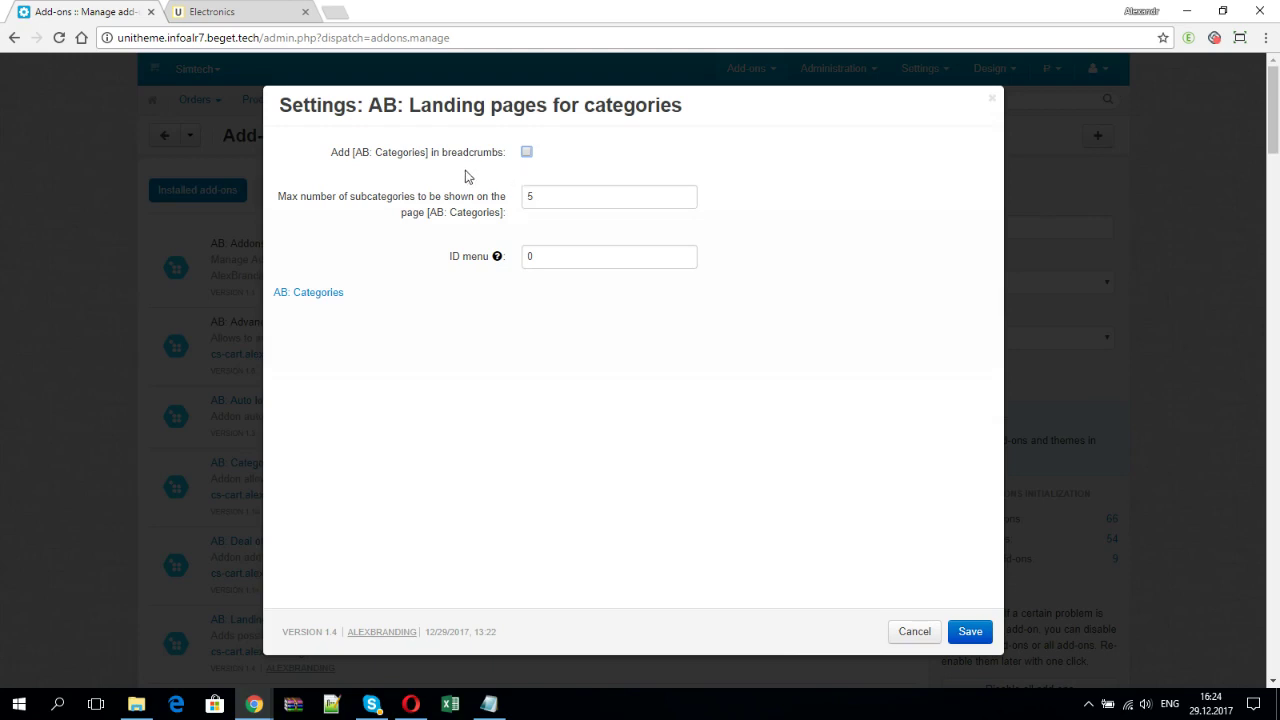
{"action": "left_click_drag", "start_coordinate": [323, 154], "coordinate": [500, 160]}
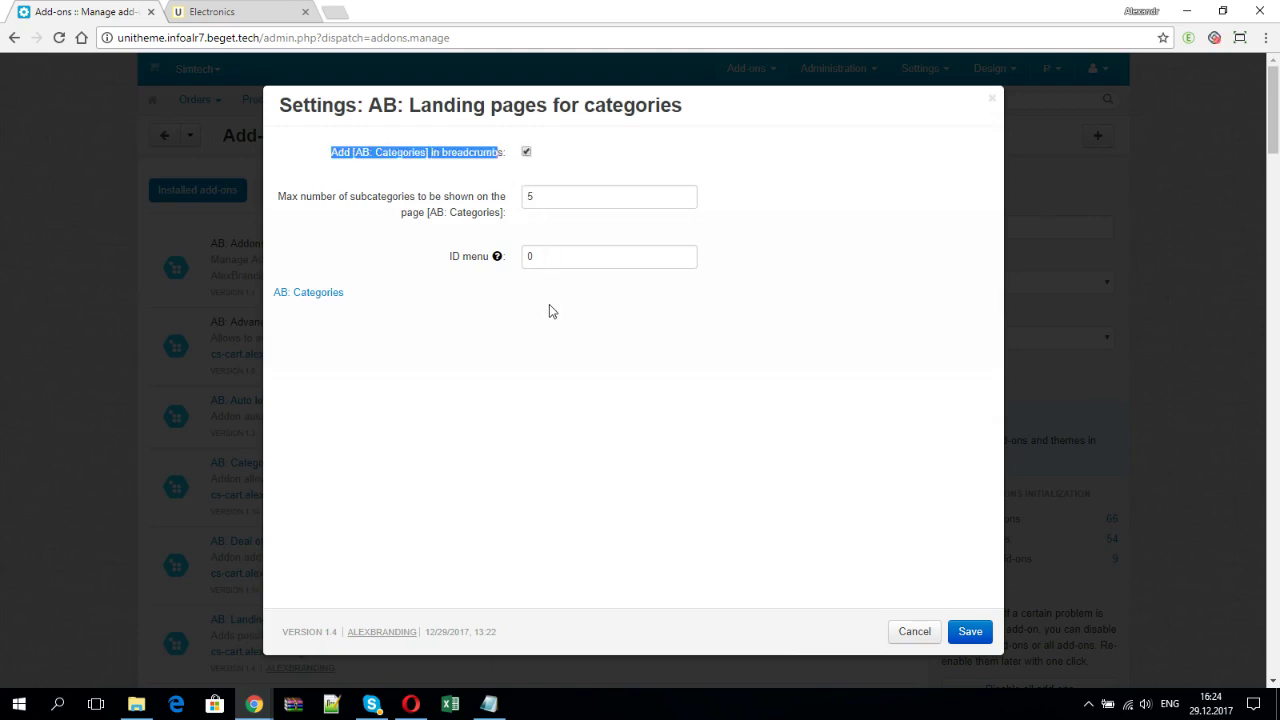
{"action": "left_click", "coordinate": [970, 632]}
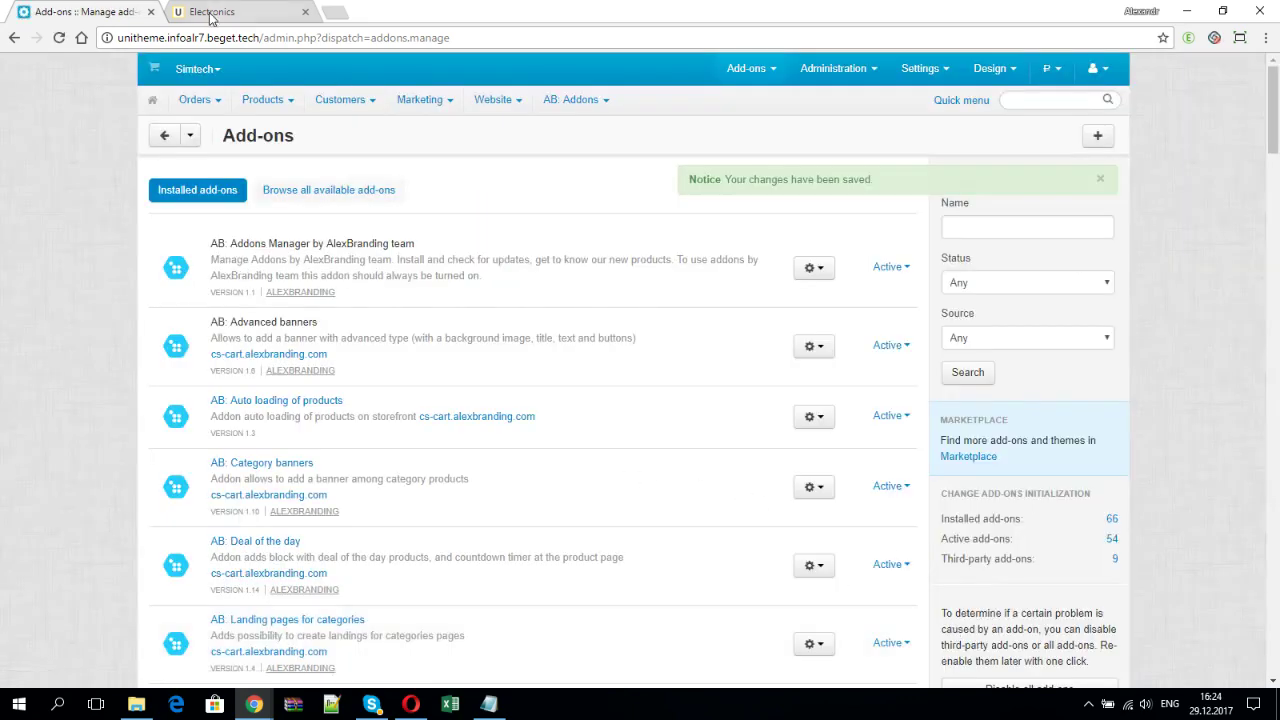
- Reload the Electronics storefront page, check its breadcrumbs, and open the Categories page from them
{"action": "left_click", "coordinate": [210, 12]}
{"action": "scroll", "coordinate": [260, 215], "scroll_direction": "up", "scroll_amount": 3}
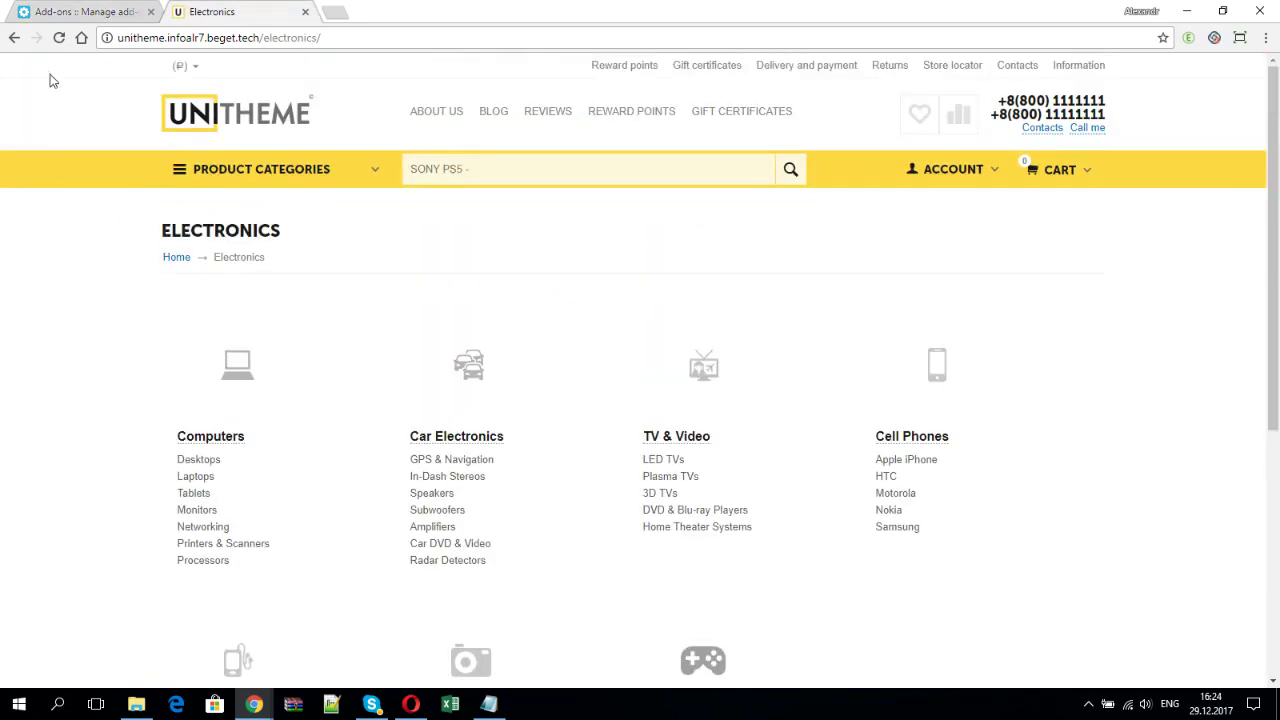
{"action": "left_click", "coordinate": [59, 37]}
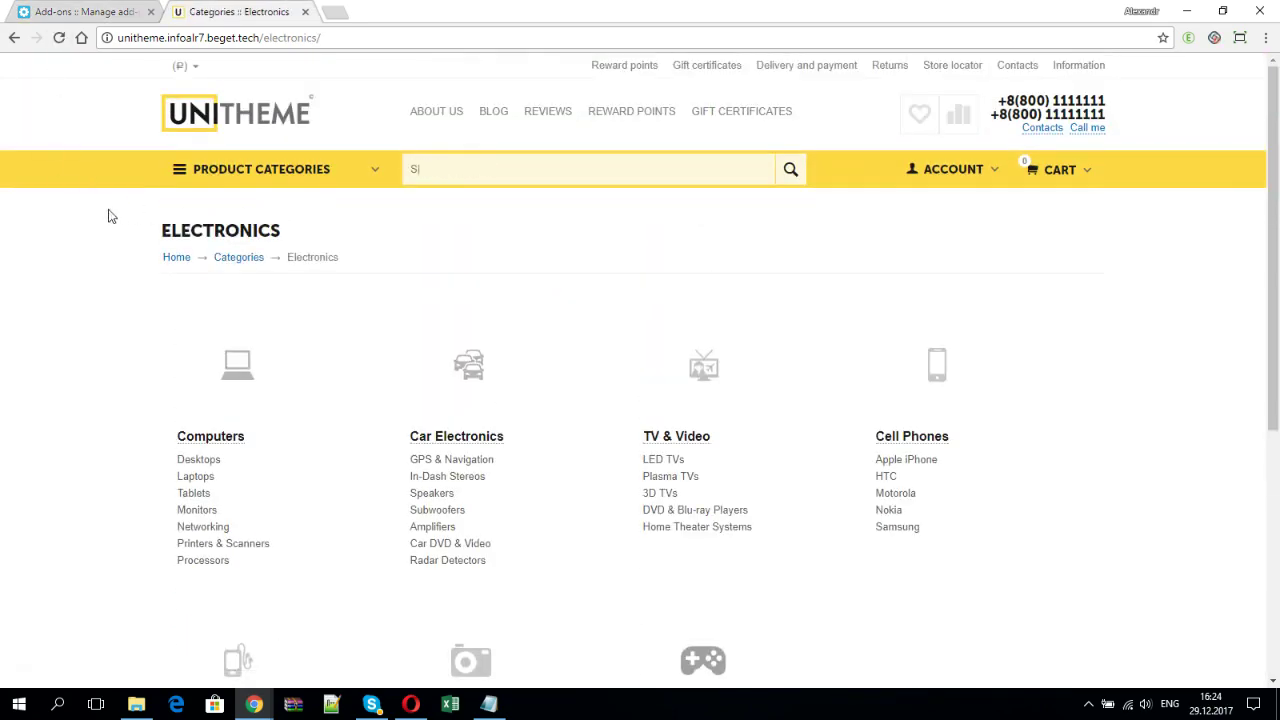
{"action": "left_click_drag", "start_coordinate": [149, 257], "coordinate": [357, 266]}
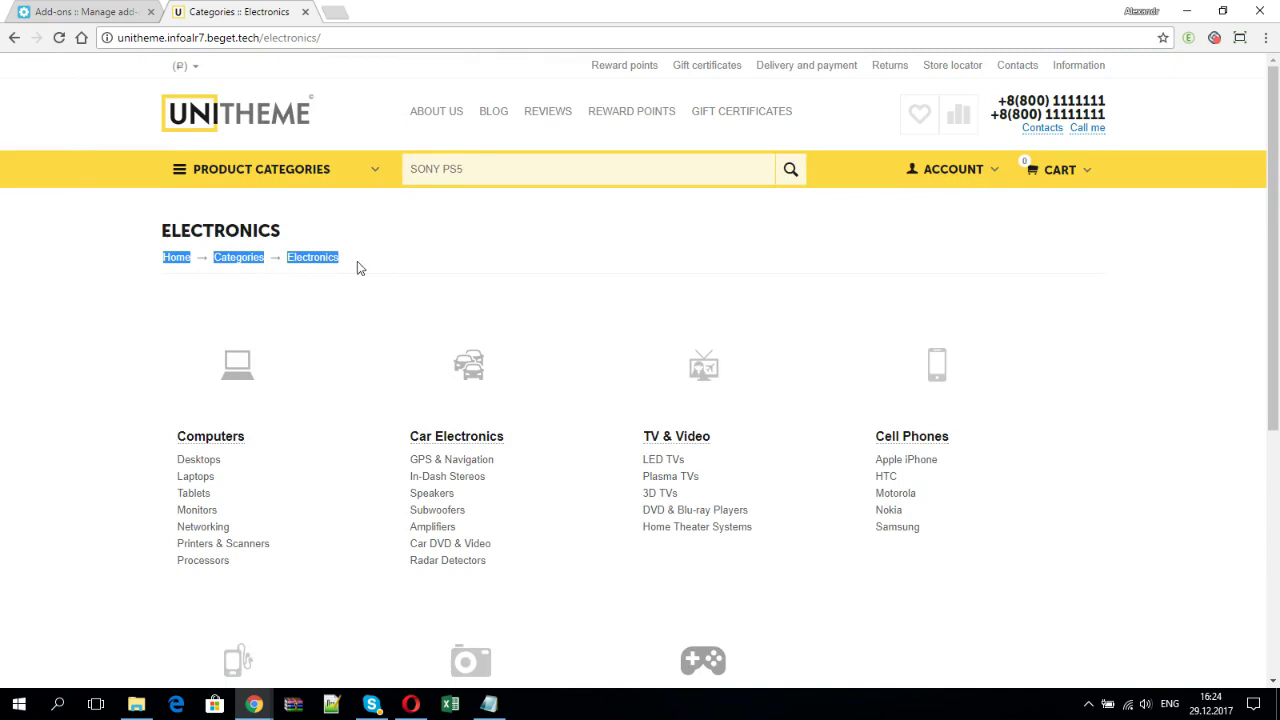
{"action": "left_click", "coordinate": [232, 275]}
{"action": "left_click", "coordinate": [234, 260]}
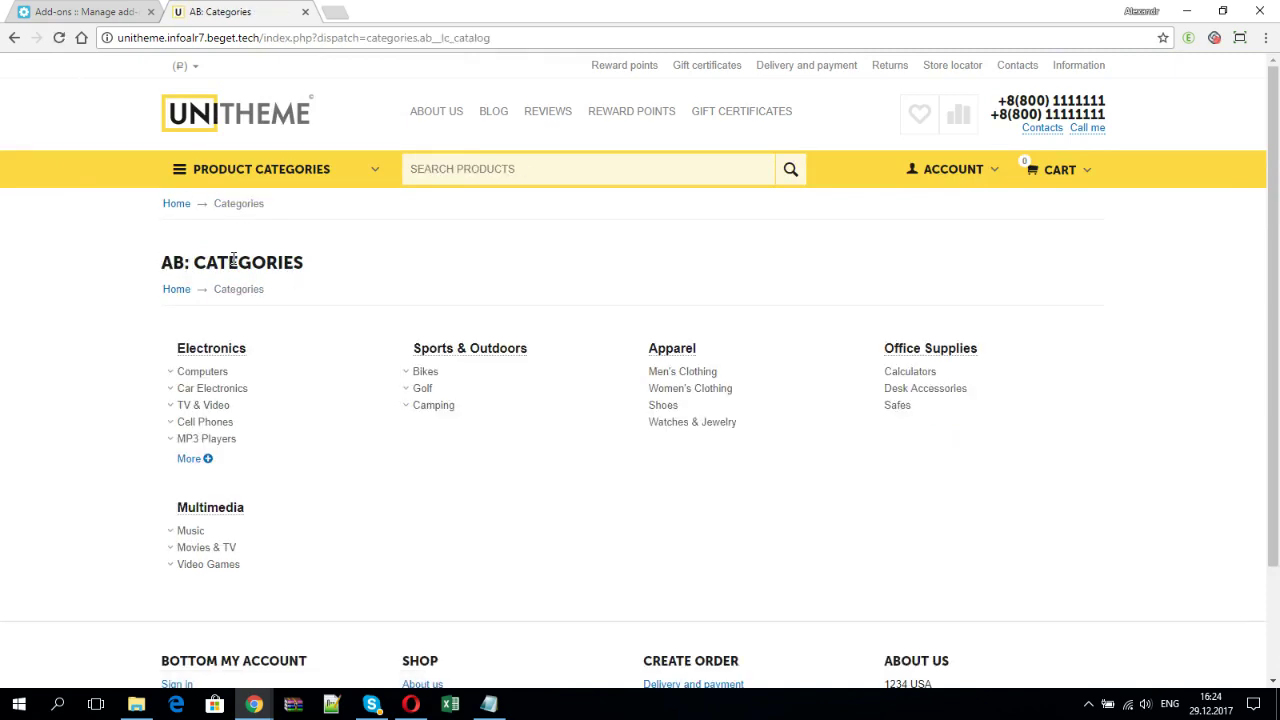
- Copy the dispatch value categories.ab__lc_catalog from the storefront Categories page's address
{"action": "scroll", "coordinate": [142, 285], "scroll_direction": "down", "scroll_amount": 2}
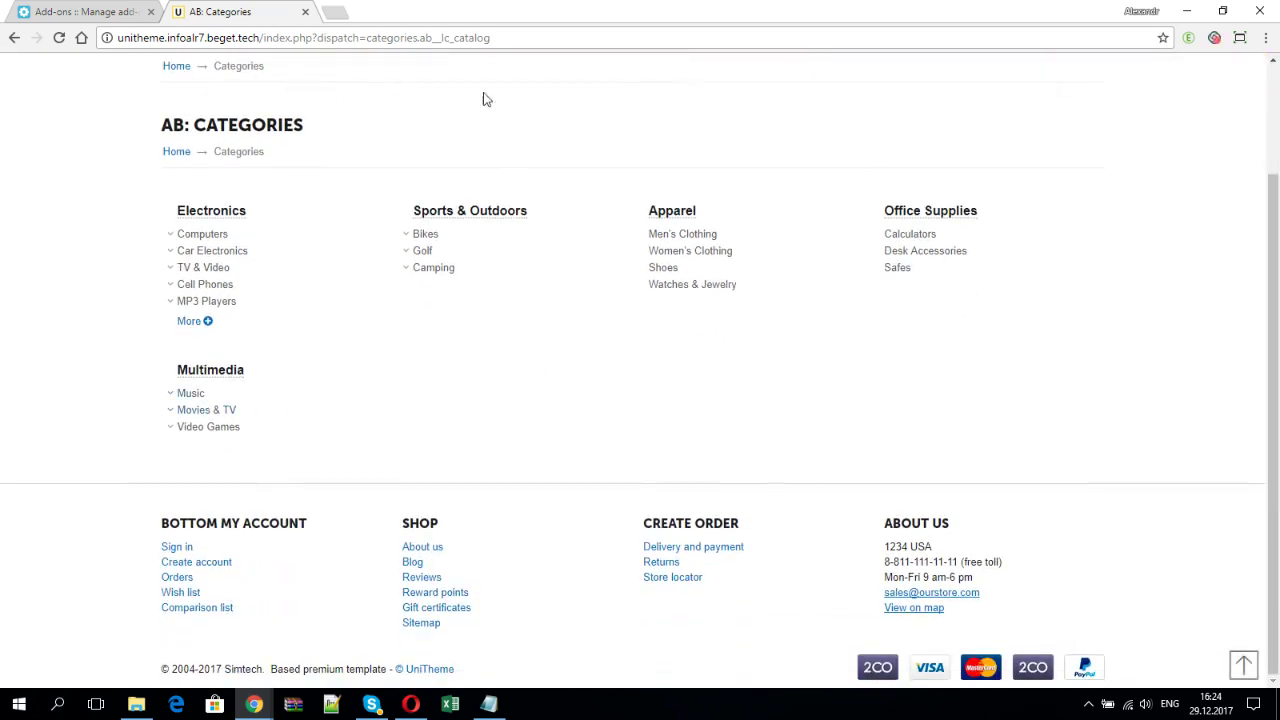
{"action": "scroll", "coordinate": [183, 149], "scroll_direction": "up", "scroll_amount": 1}
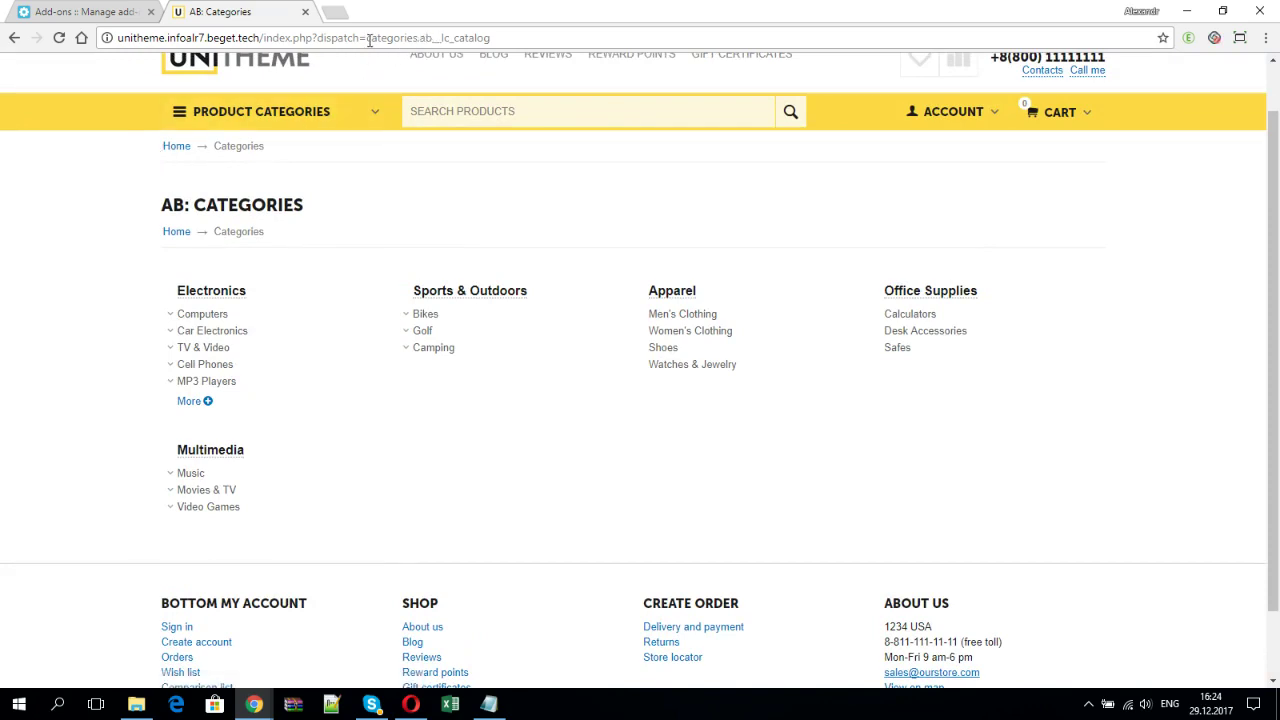
{"action": "left_click_drag", "start_coordinate": [366, 38], "coordinate": [509, 41]}
{"action": "key", "text": "ctrl+c"}
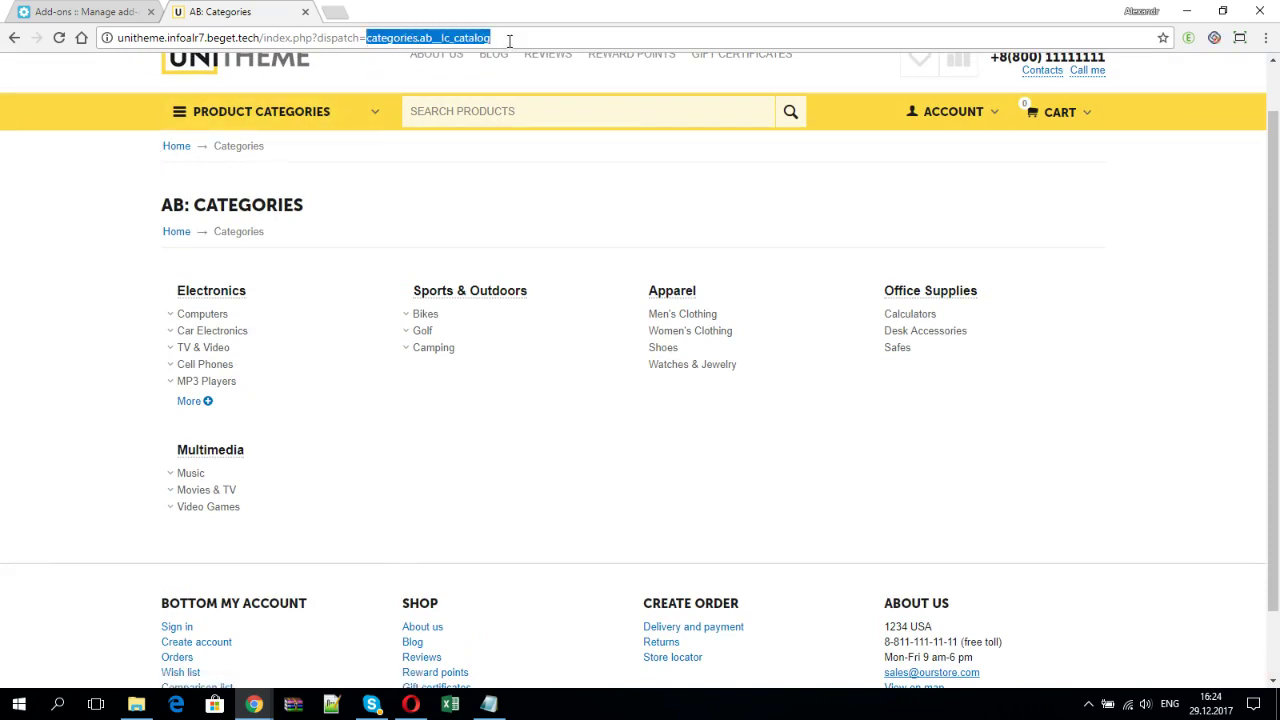
- Switch to the store's admin panel and open its list of SEO rules
{"action": "left_click", "coordinate": [82, 12]}
{"action": "mouse_move", "coordinate": [416, 103]}
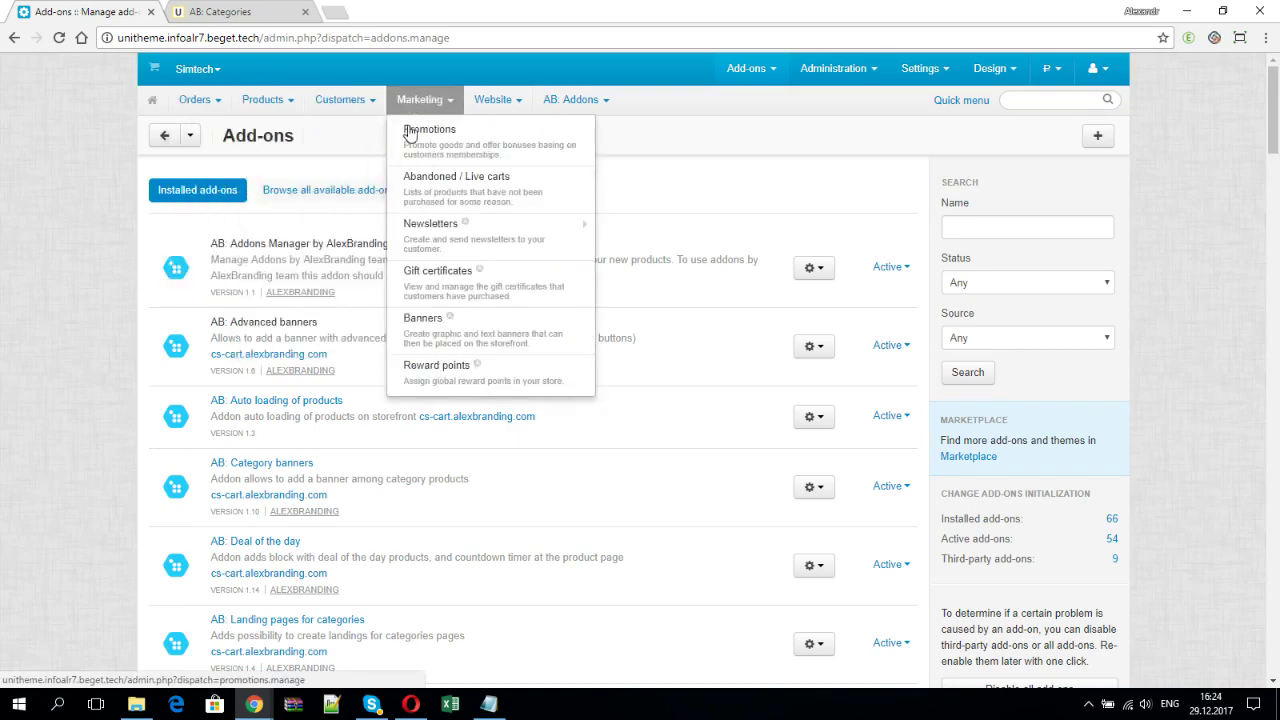
{"action": "mouse_move", "coordinate": [493, 100]}
{"action": "mouse_move", "coordinate": [515, 263]}
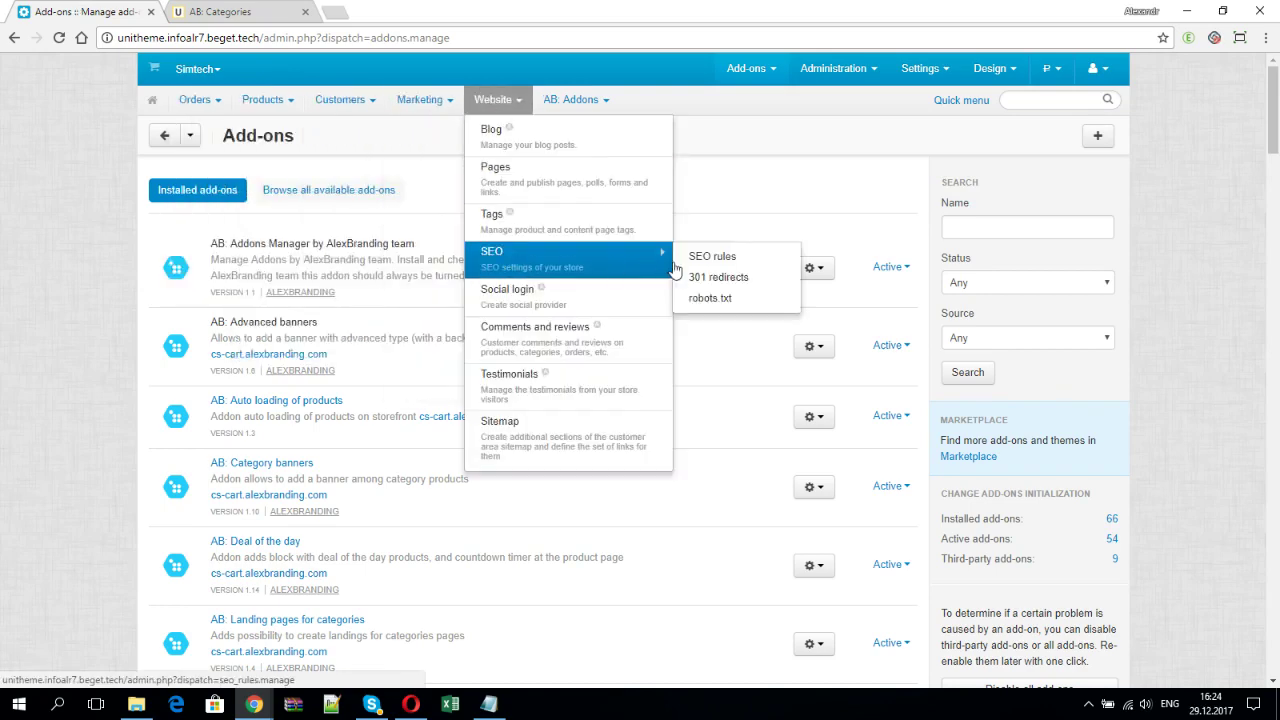
{"action": "left_click", "coordinate": [710, 264]}
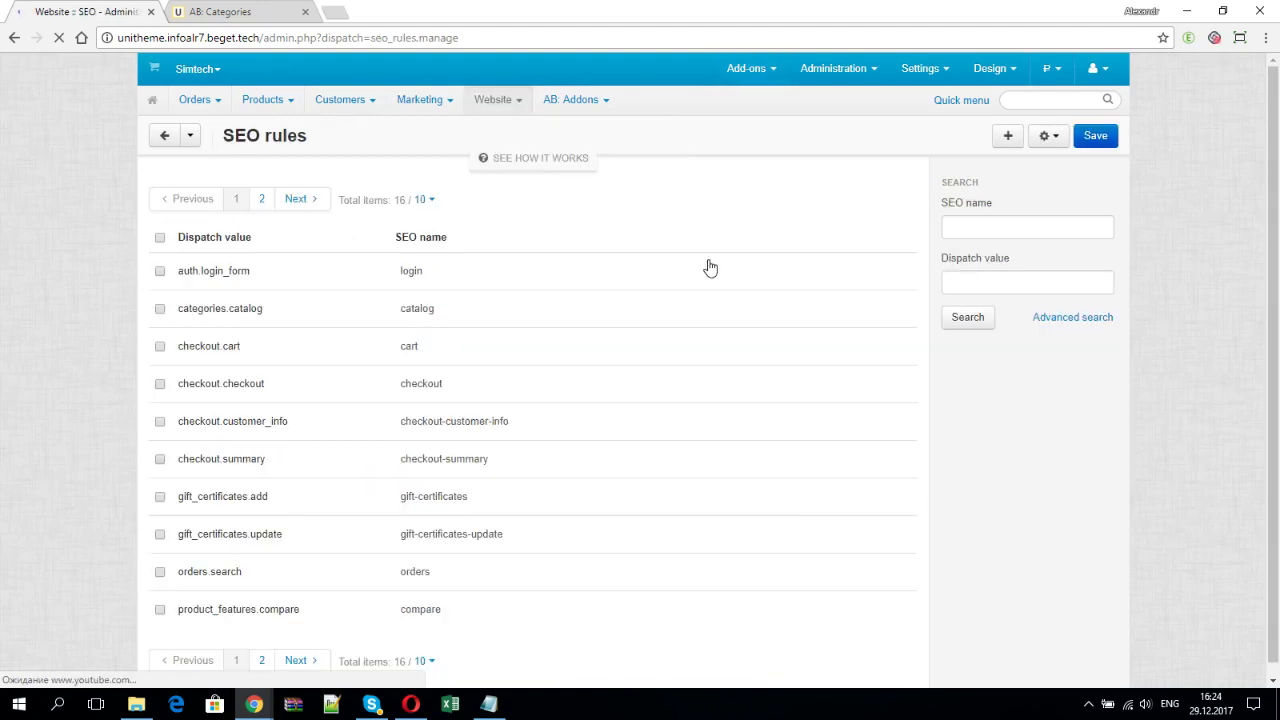
- Create an SEO rule with the SEO name "categories" for the dispatch value categories.ab__lc_catalog
{"action": "left_click", "coordinate": [1007, 135]}
{"action": "key", "text": "ctrl+v"}
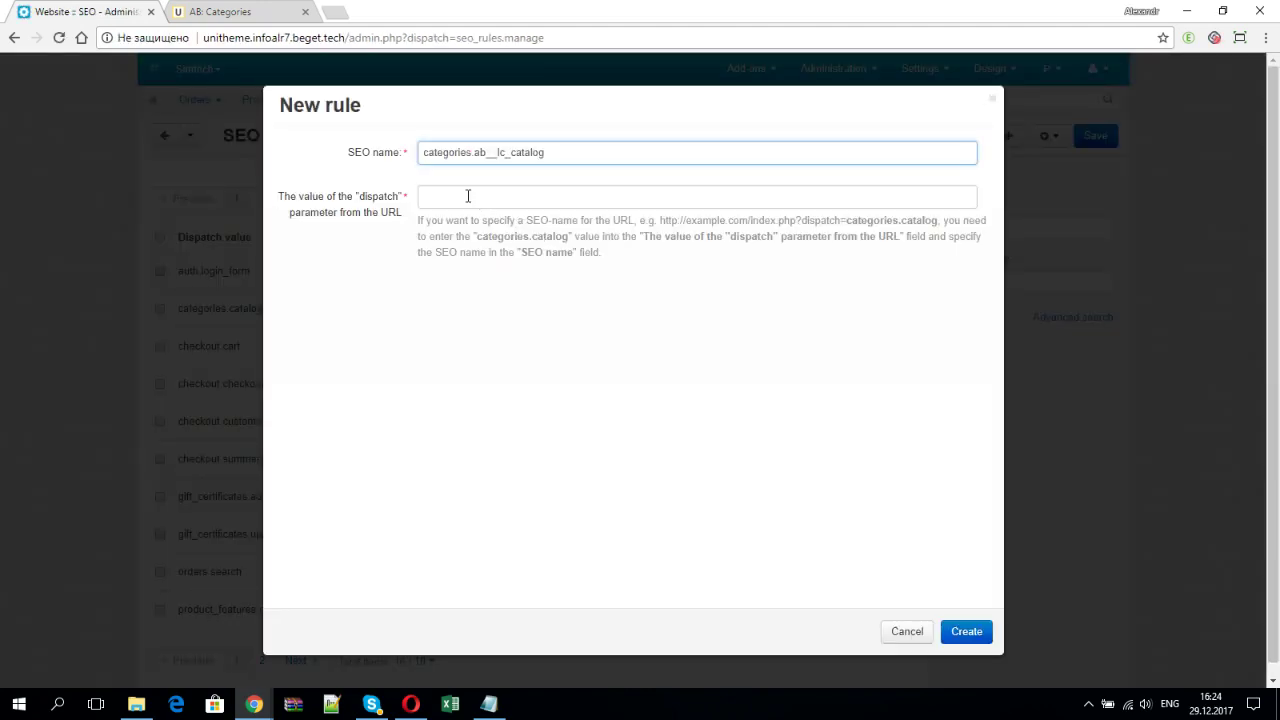
{"action": "left_click", "coordinate": [469, 197]}
{"action": "key", "text": "ctrl+v"}
{"action": "left_click_drag", "start_coordinate": [569, 151], "coordinate": [465, 152]}
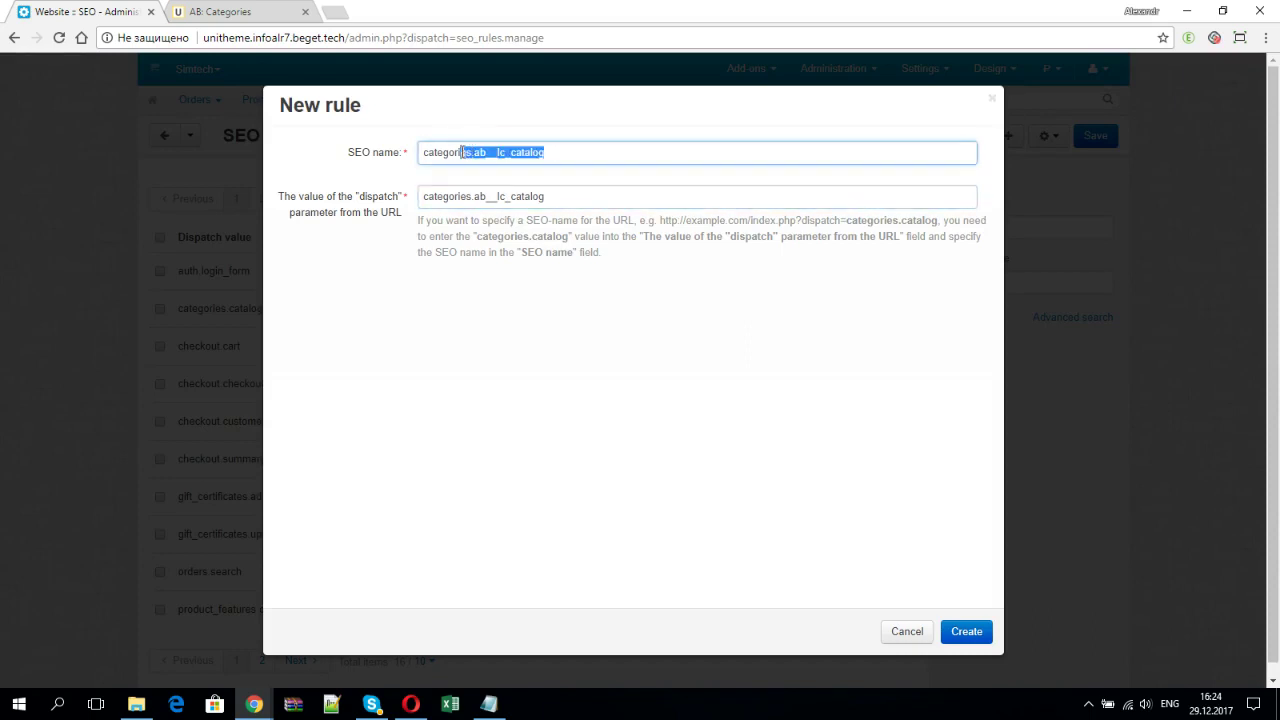
{"action": "key", "text": "BackSpace"}
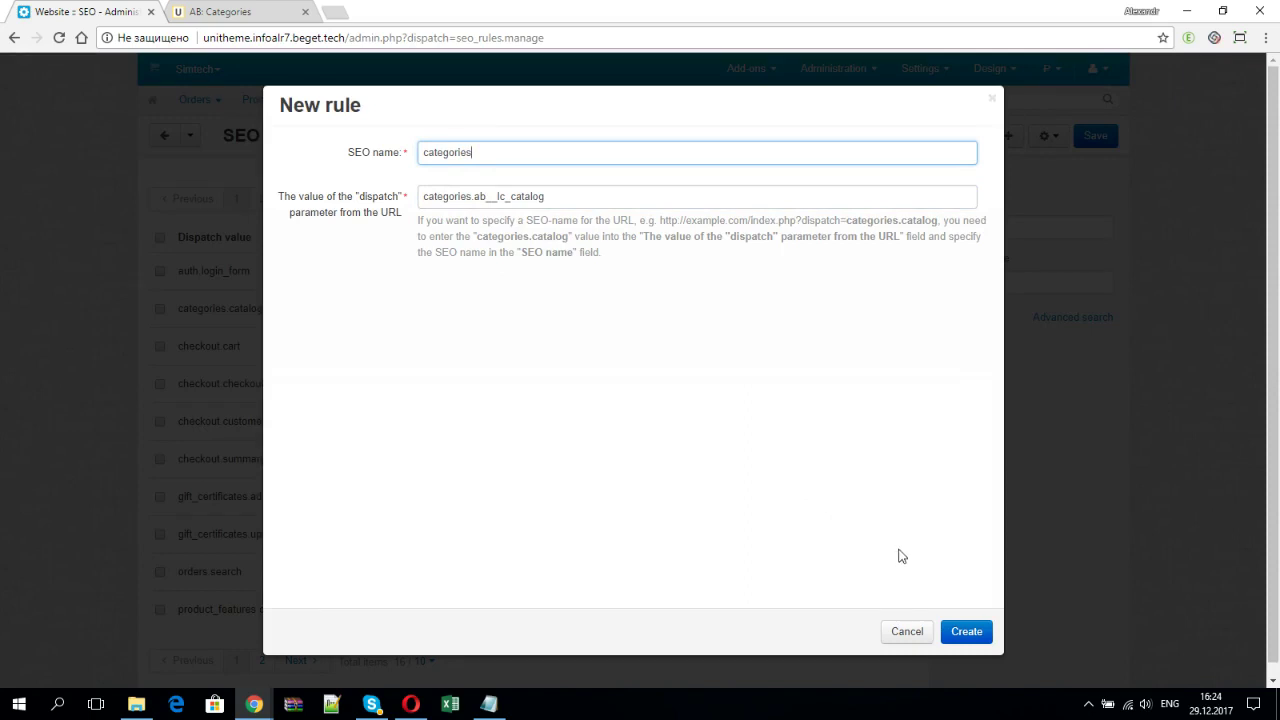
{"action": "left_click", "coordinate": [965, 632]}
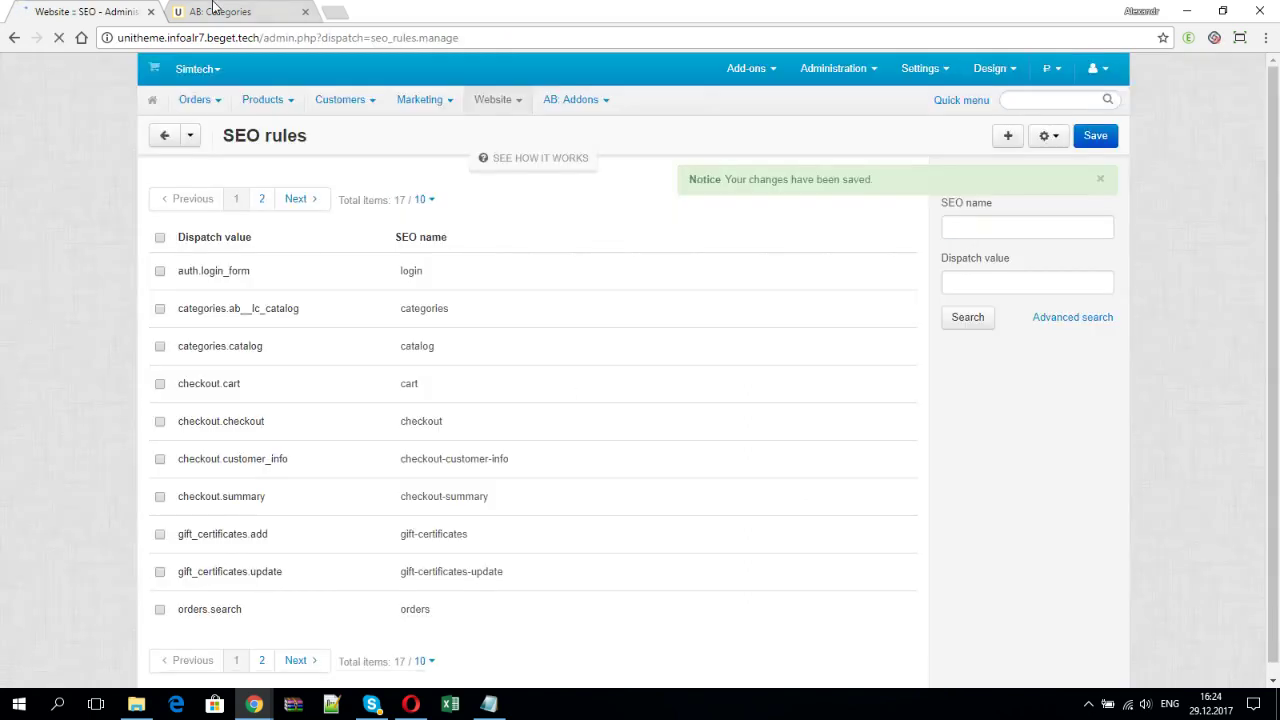
- Reload the storefront Categories page and check its address
{"action": "left_click", "coordinate": [213, 11]}
{"action": "left_click", "coordinate": [59, 38]}
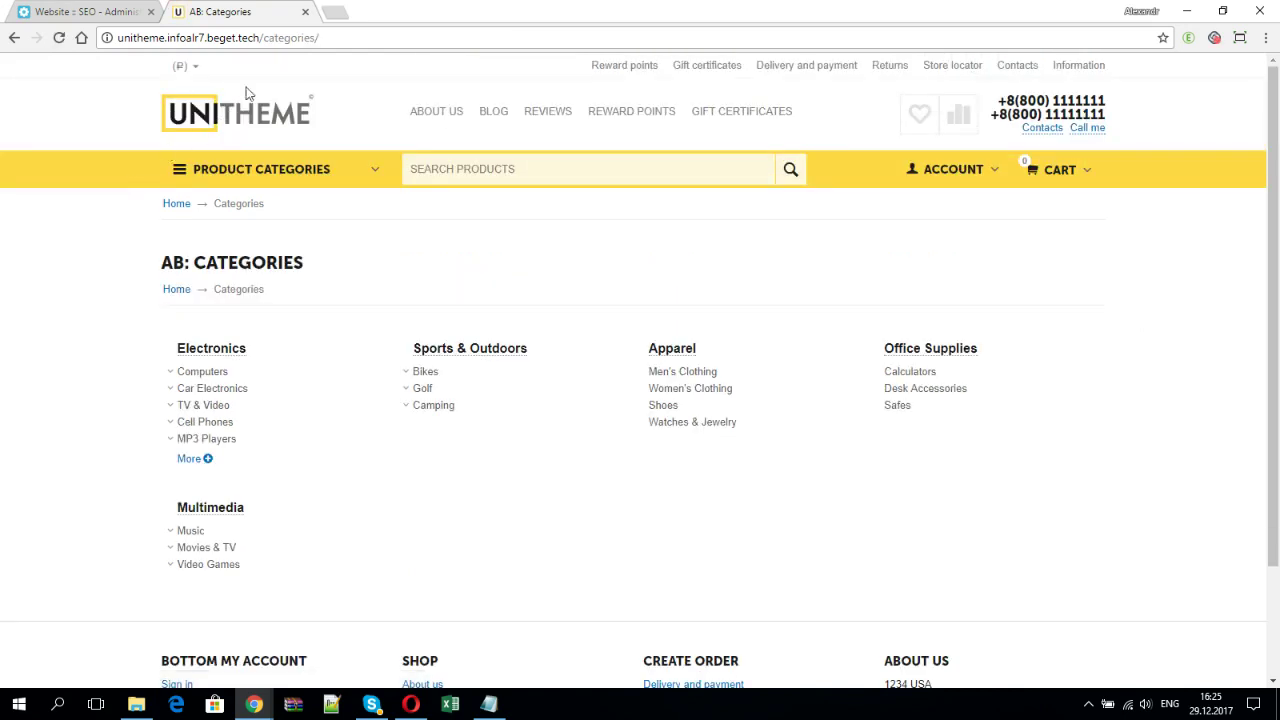
{"action": "left_click_drag", "start_coordinate": [337, 37], "coordinate": [107, 38]}
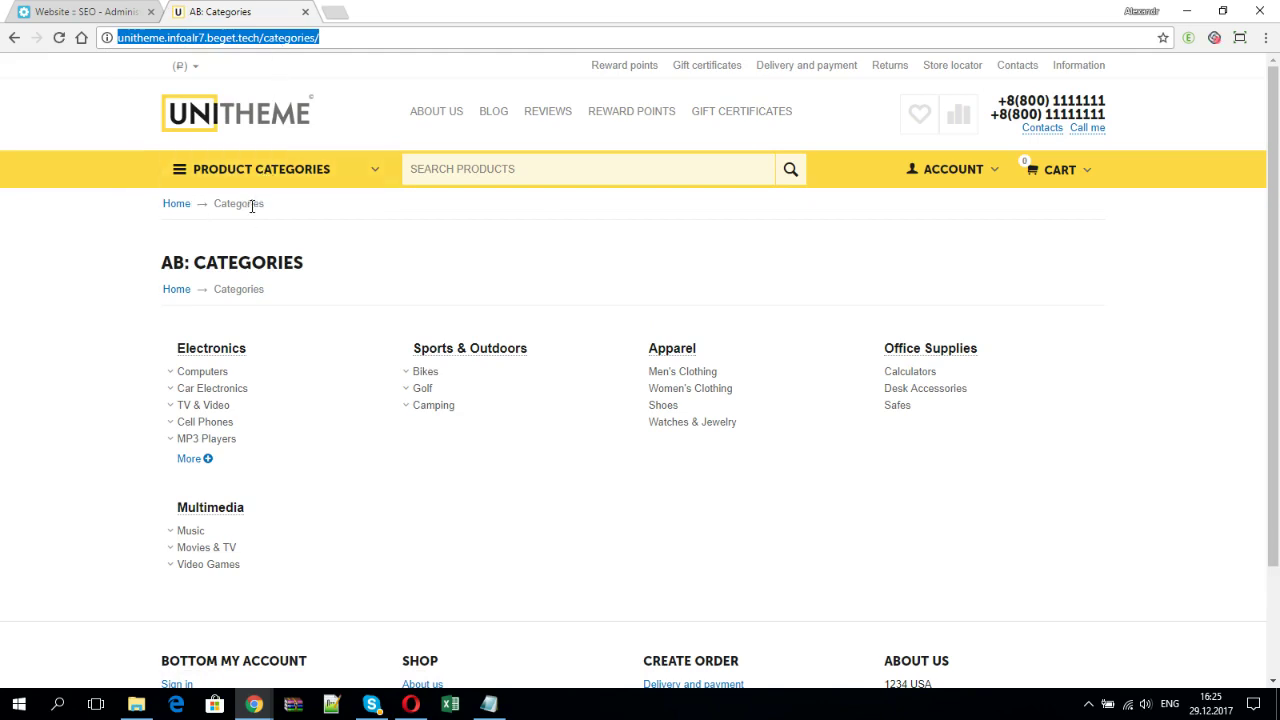
- Open the settings of the AB: Categories layout page in the UniTheme - advanced layout
{"action": "left_click", "coordinate": [62, 16]}
{"action": "mouse_move", "coordinate": [991, 77]}
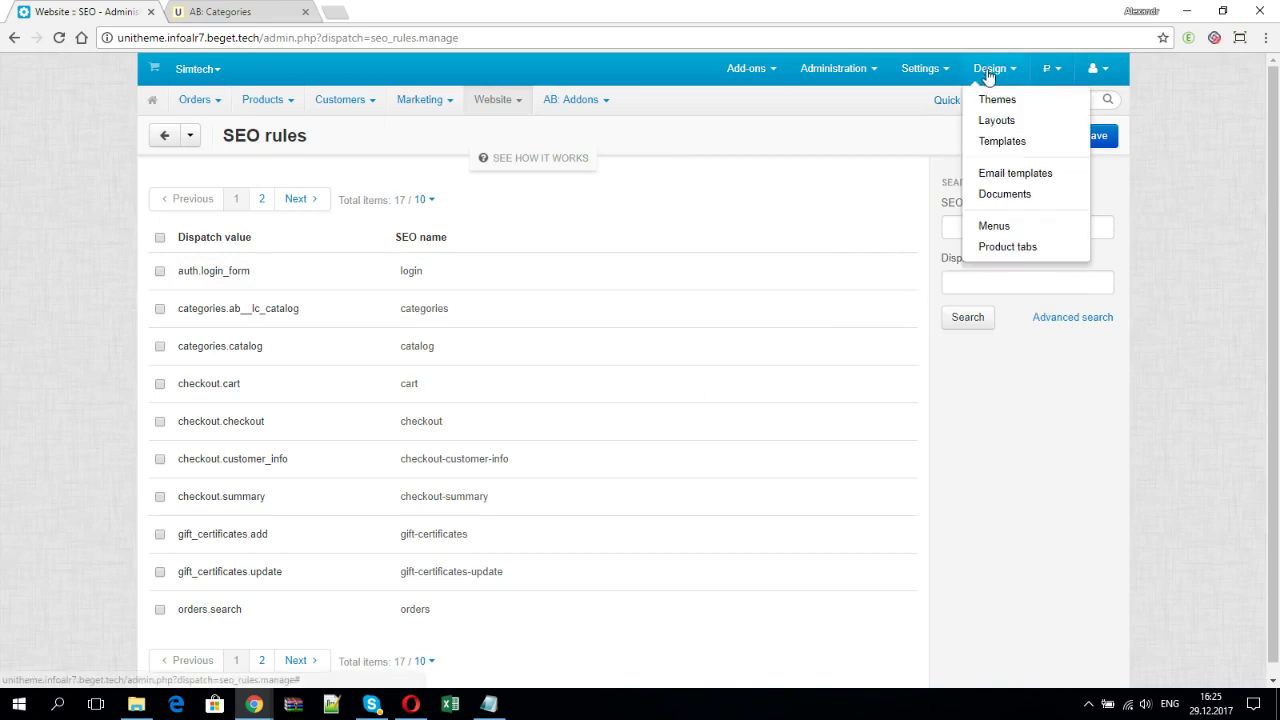
{"action": "left_click", "coordinate": [996, 123]}
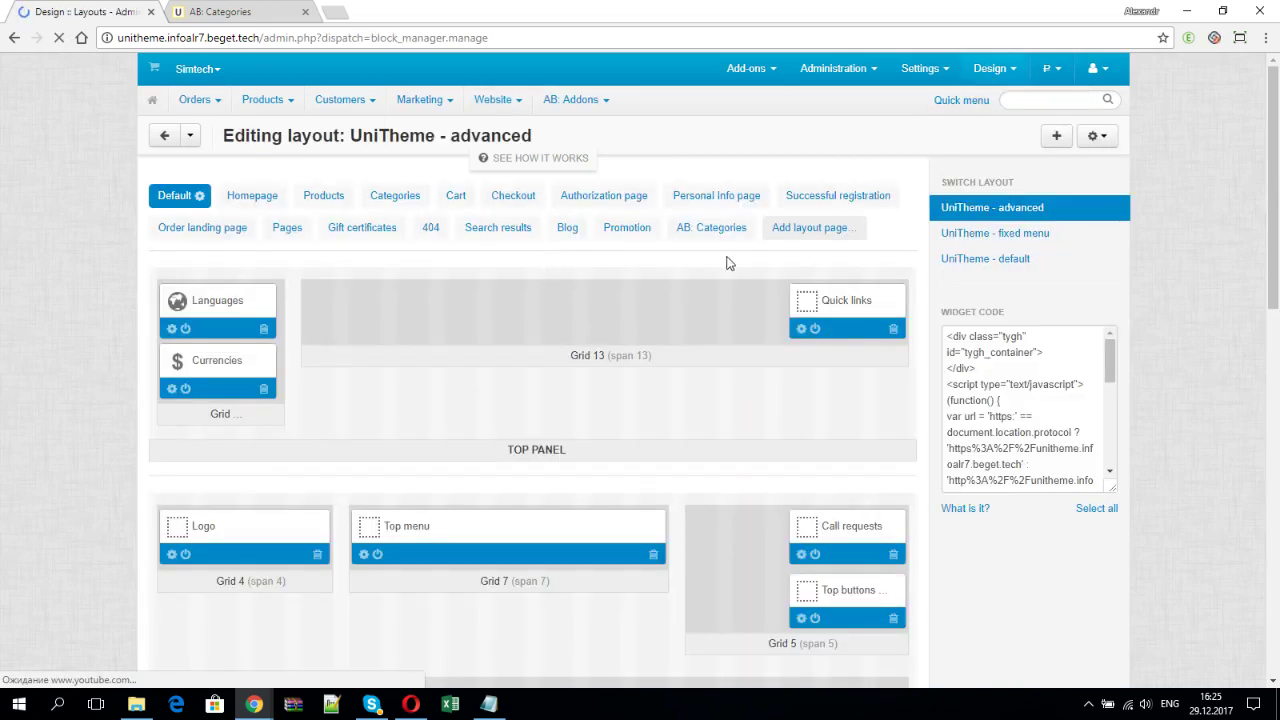
{"action": "left_click", "coordinate": [712, 240]}
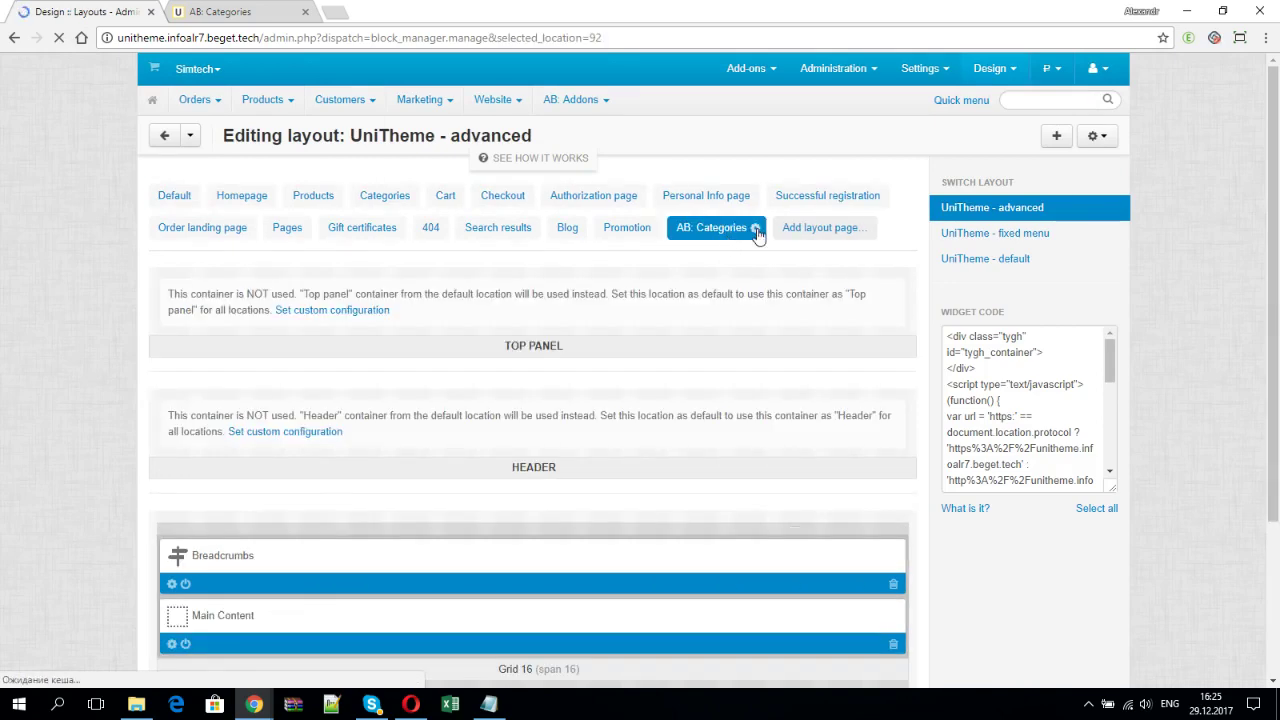
{"action": "left_click", "coordinate": [756, 229]}
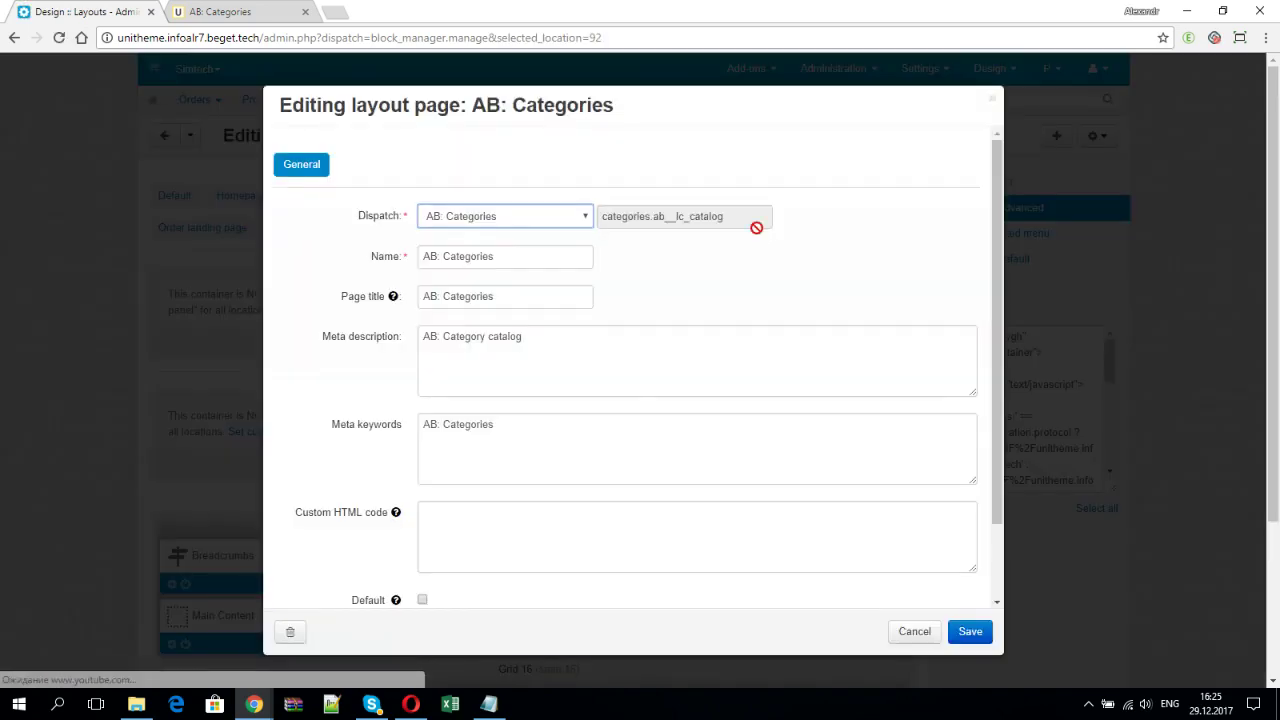
- Rename the AB: Categories layout page to "Store departments"
{"action": "key", "text": "Tab"}
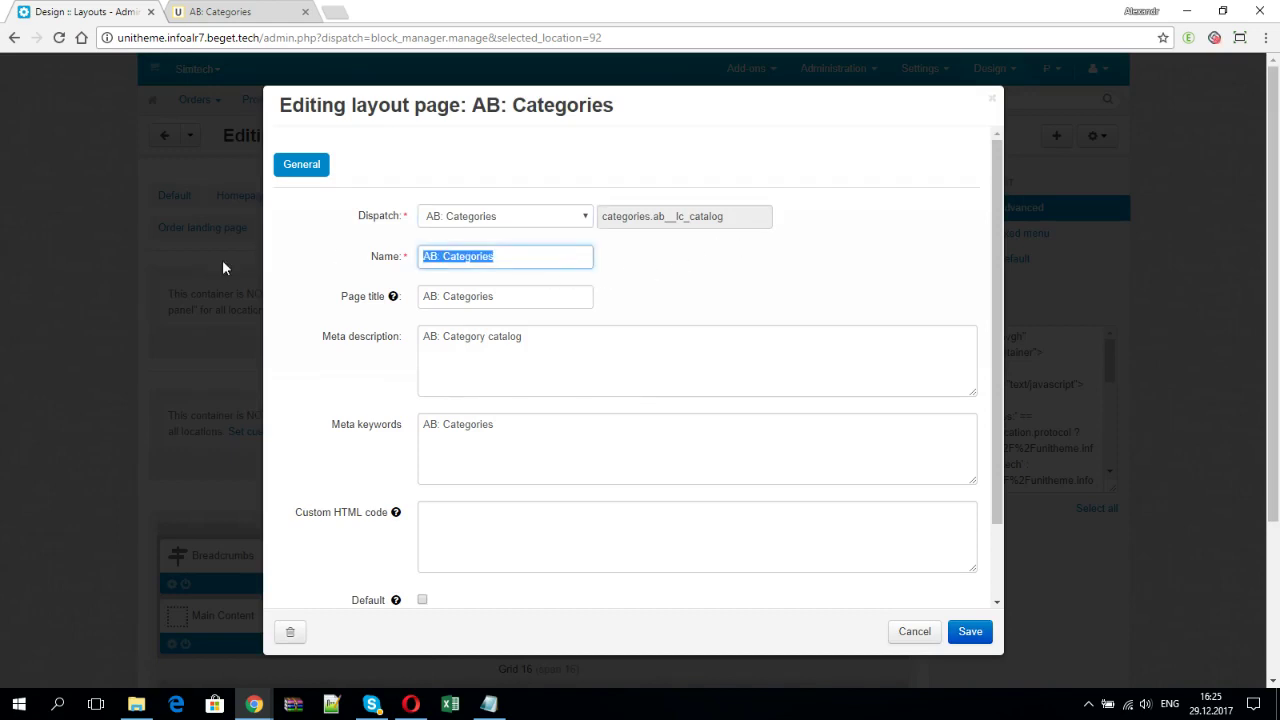
{"action": "key", "text": "BackSpace"}
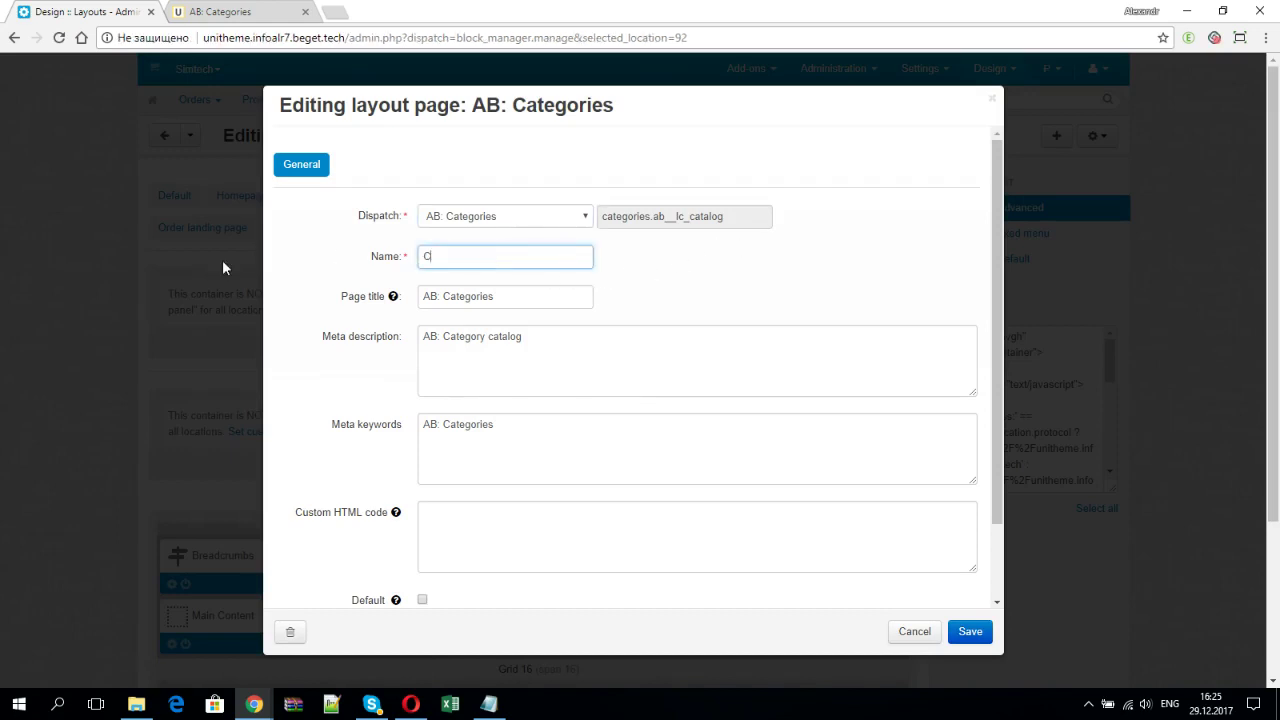
{"action": "type", "text": "Store departments"}
- Set both the meta description and the meta keywords of the layout page to "meta for seo"
{"action": "triple_click", "coordinate": [548, 336]}
{"action": "triple_click", "coordinate": [541, 426]}
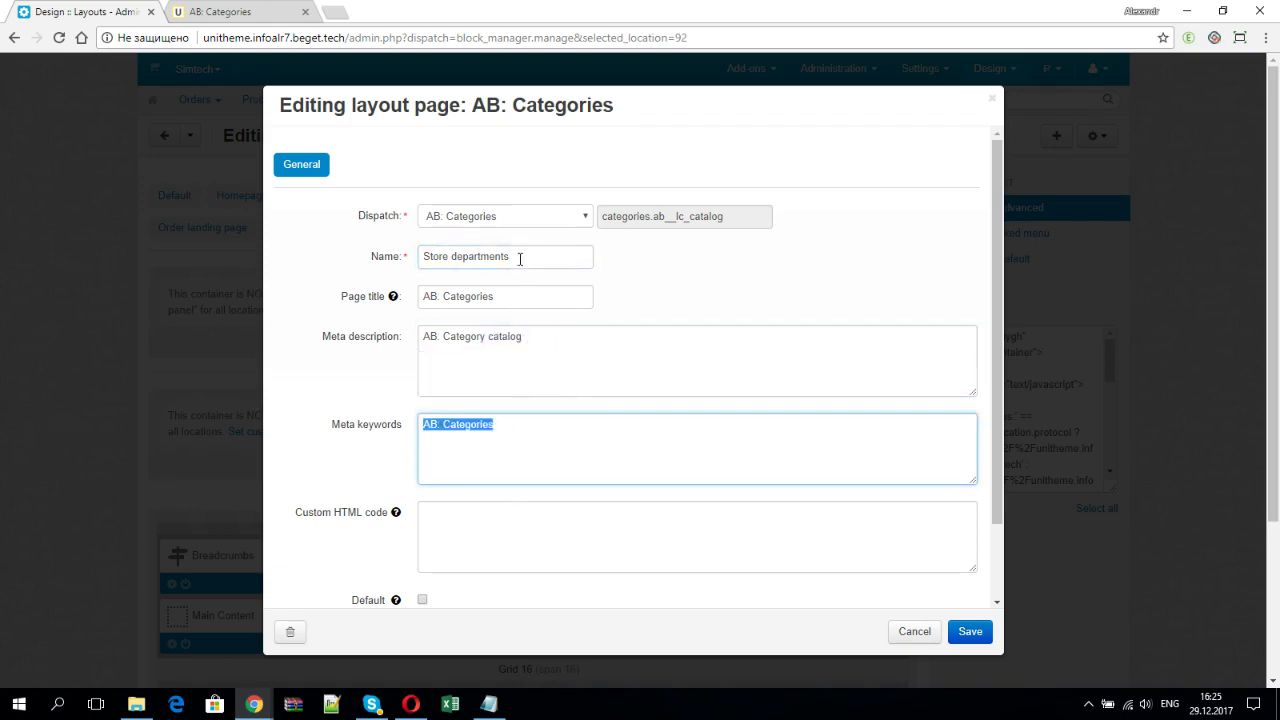
{"action": "triple_click", "coordinate": [564, 341]}
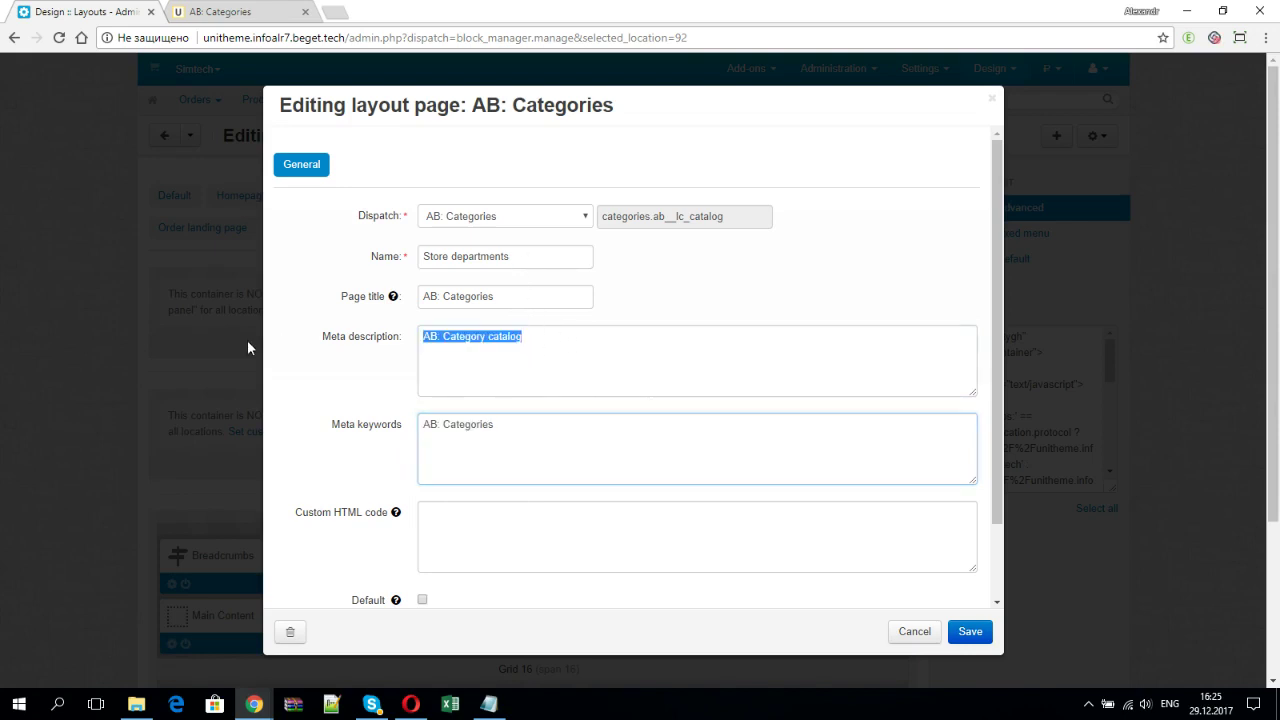
{"action": "type", "text": "meta for seo"}
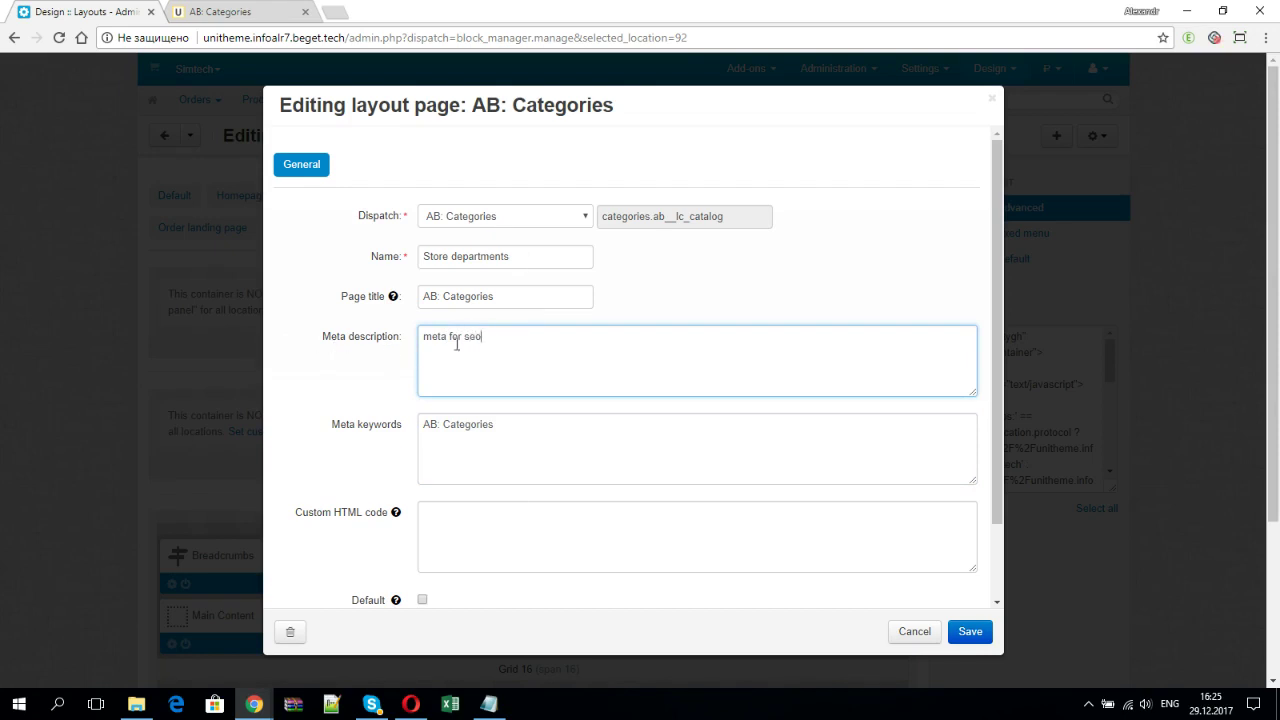
{"action": "left_click_drag", "start_coordinate": [496, 338], "coordinate": [270, 332]}
{"action": "key", "text": "ctrl+c"}
{"action": "left_click_drag", "start_coordinate": [608, 436], "coordinate": [140, 437]}
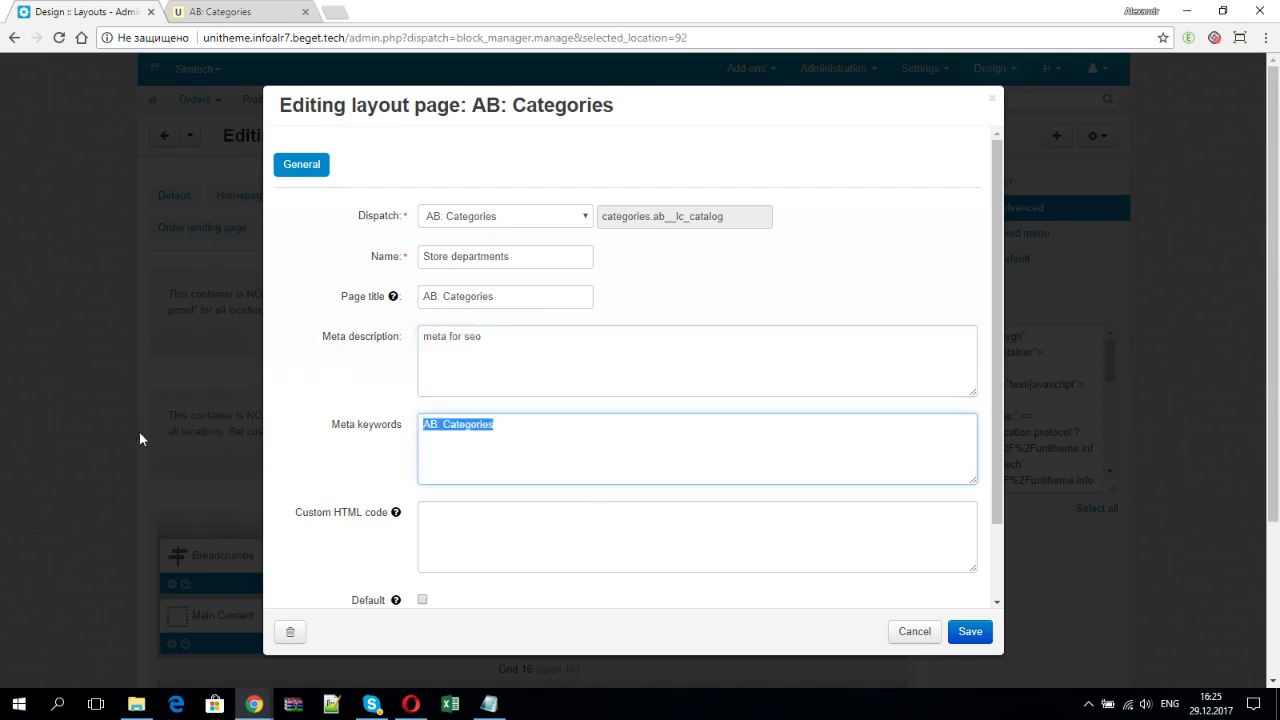
{"action": "key", "text": "ctrl+v"}
- Set the page title to "SEO title for store departments page" and save the layout page
{"action": "left_click_drag", "start_coordinate": [529, 288], "coordinate": [279, 307]}
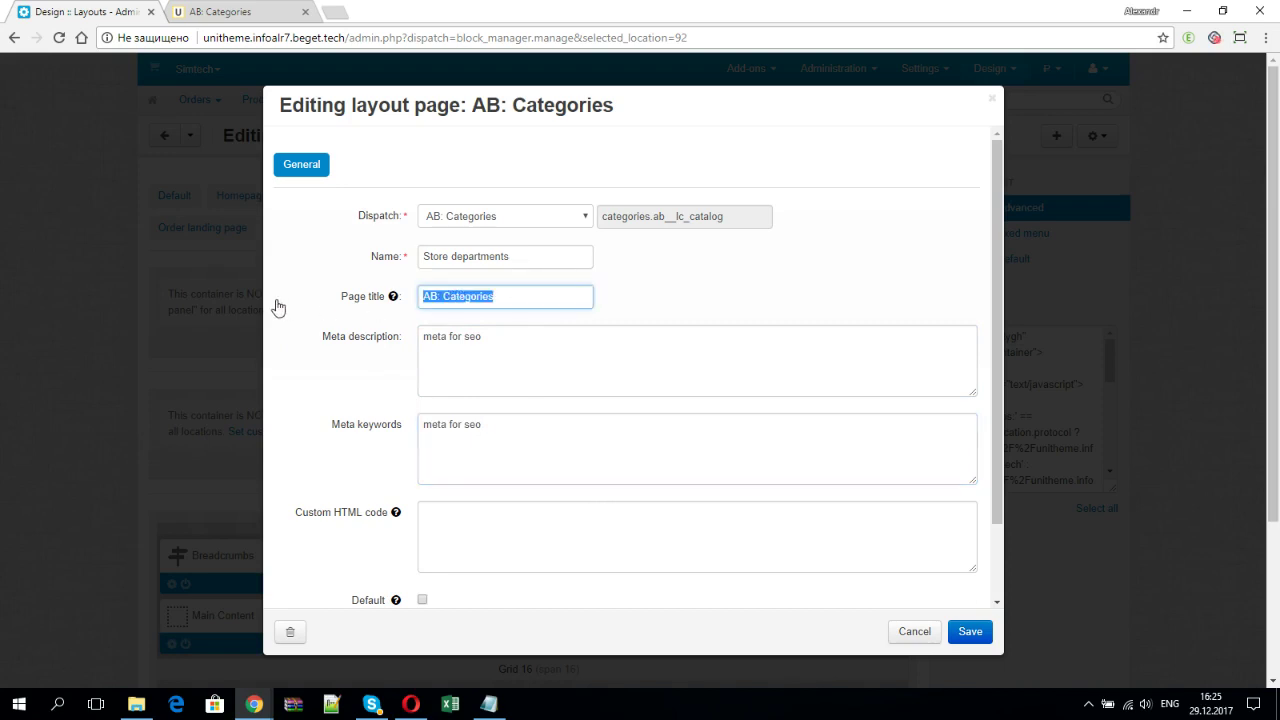
{"action": "type", "text": "SEO"}
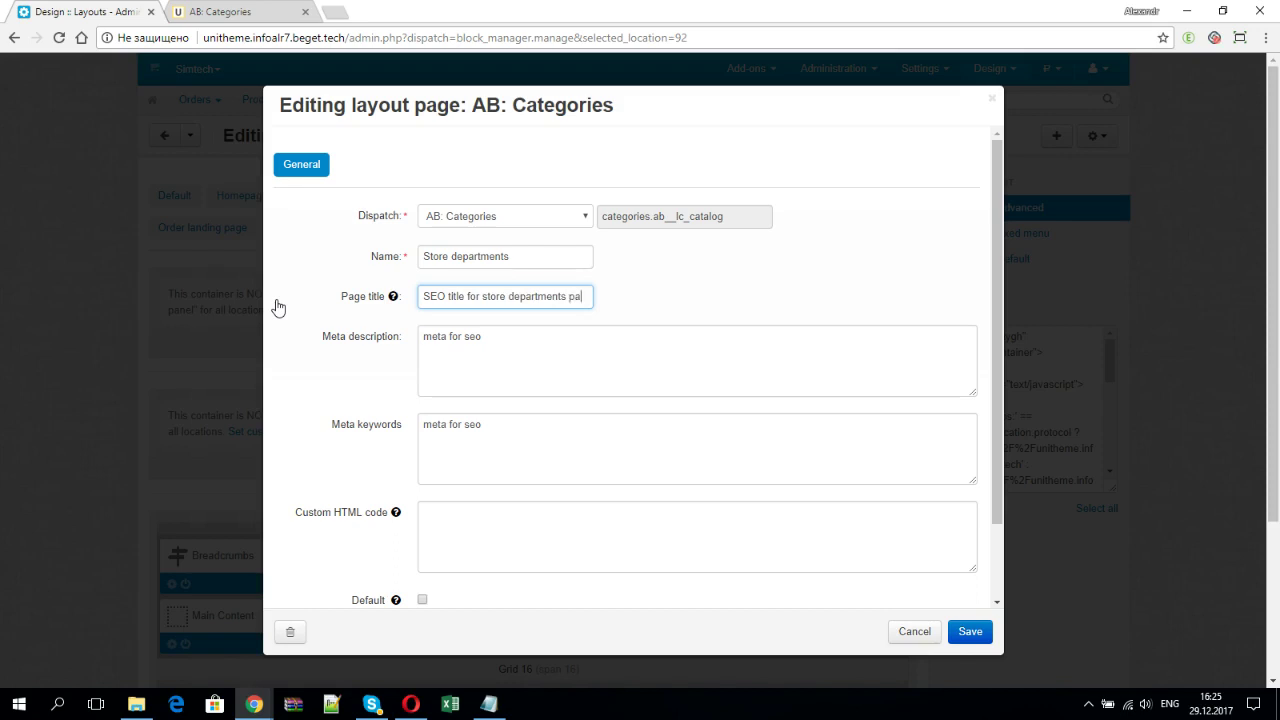
{"action": "type", "text": "ge"}
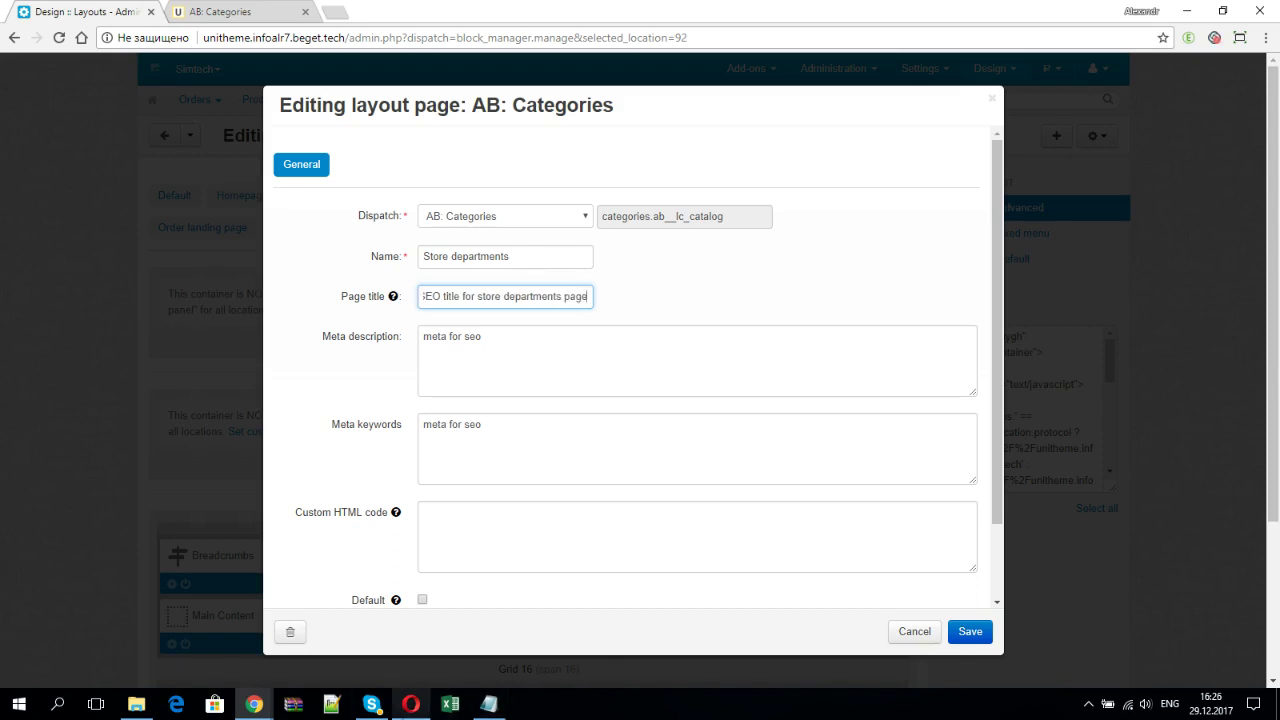
{"action": "left_click", "coordinate": [966, 633]}
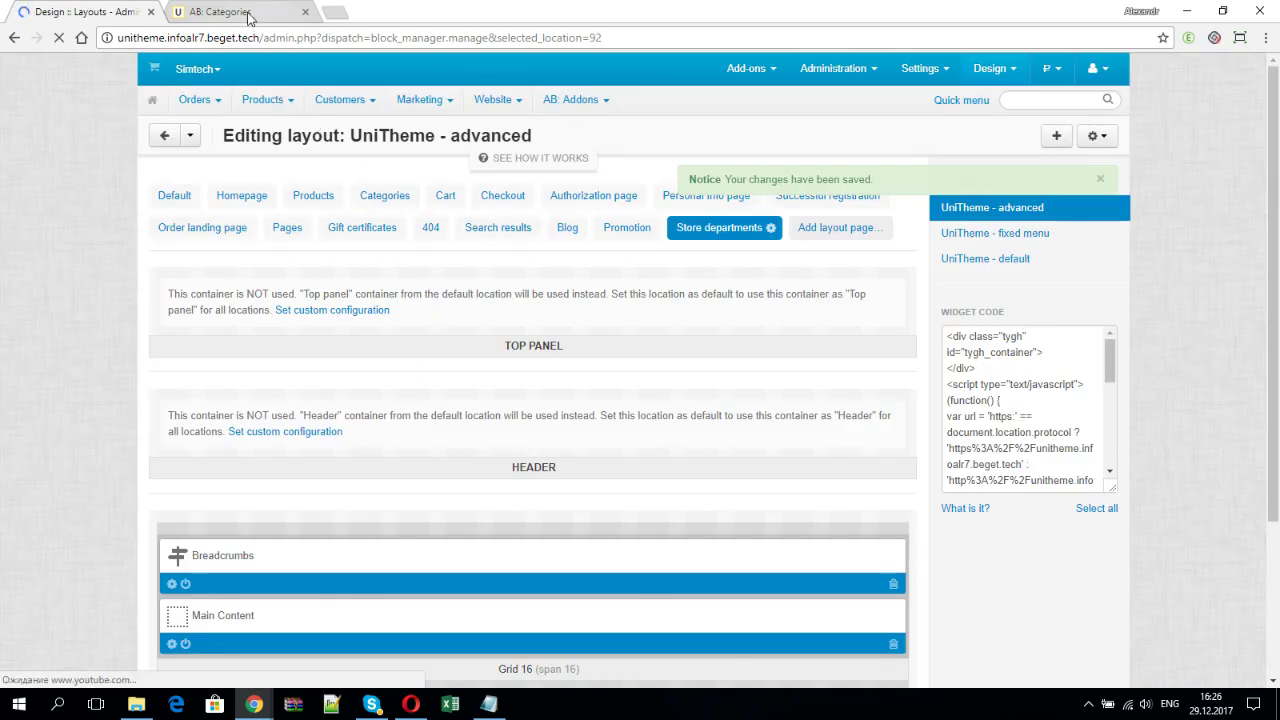
- Reload the storefront Categories page and check its heading, browser title and category list
{"action": "left_click", "coordinate": [250, 12]}
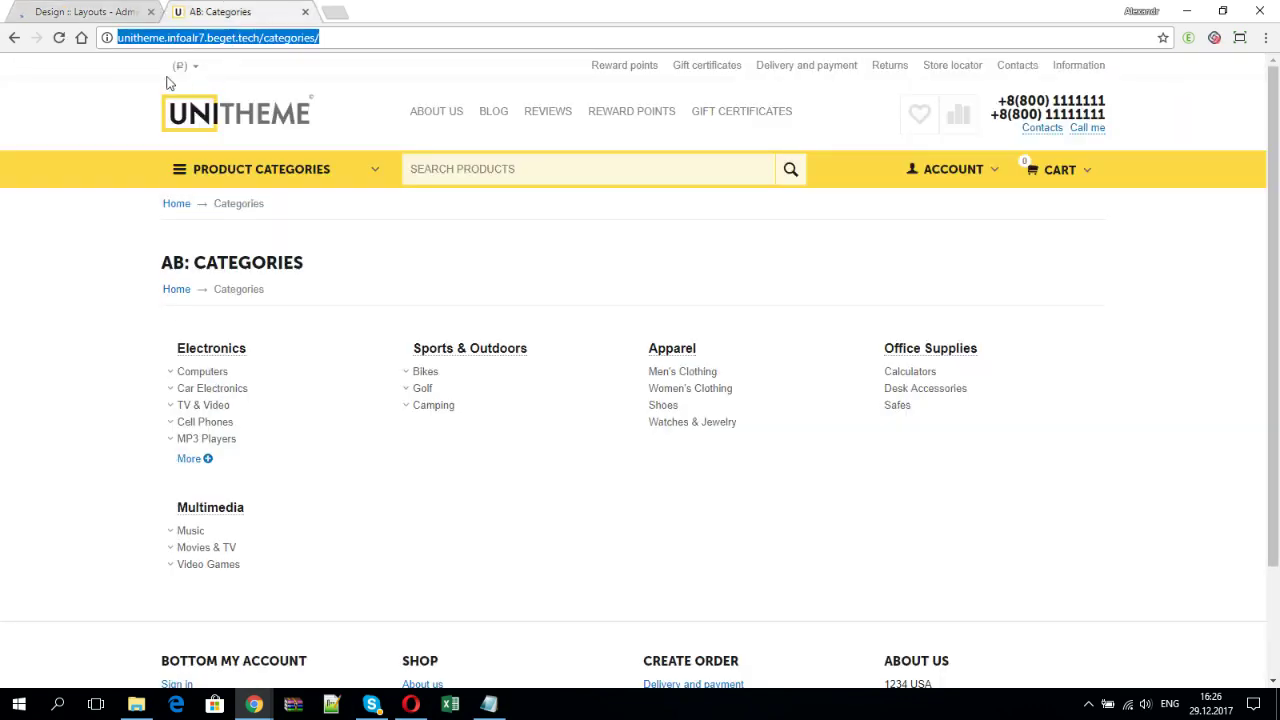
{"action": "left_click", "coordinate": [59, 37]}
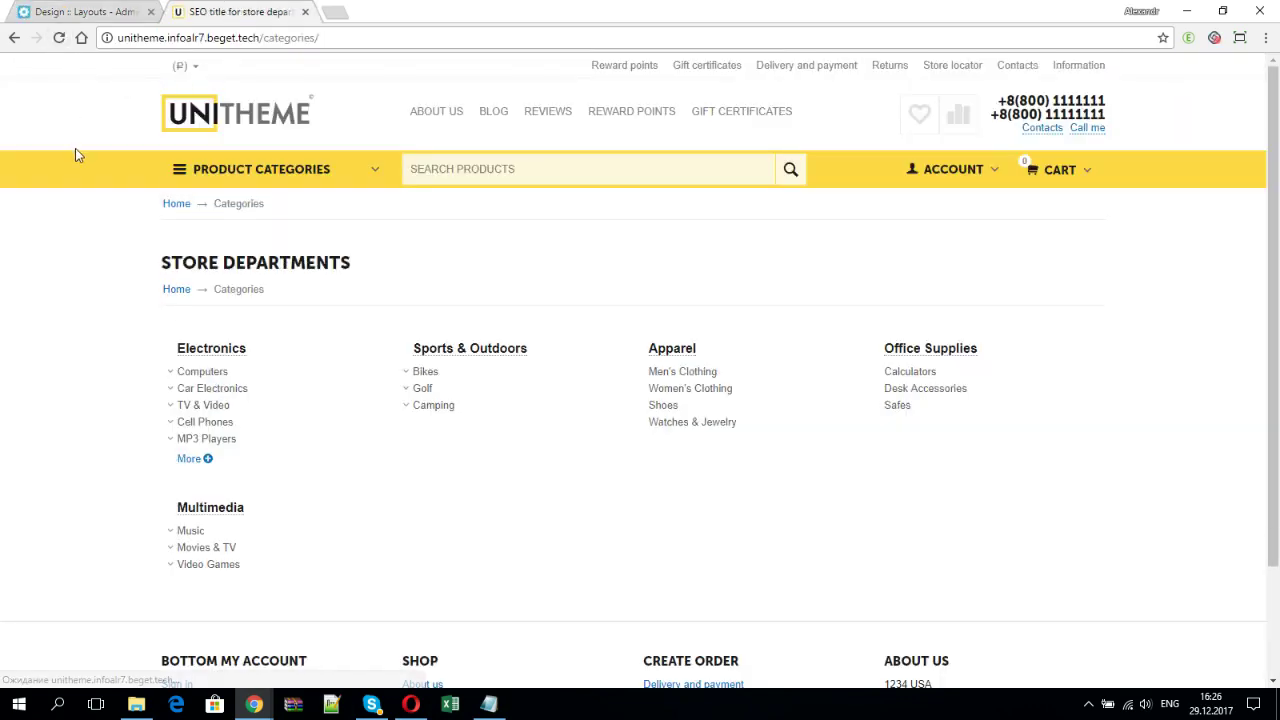
{"action": "left_click_drag", "start_coordinate": [395, 263], "coordinate": [160, 263]}
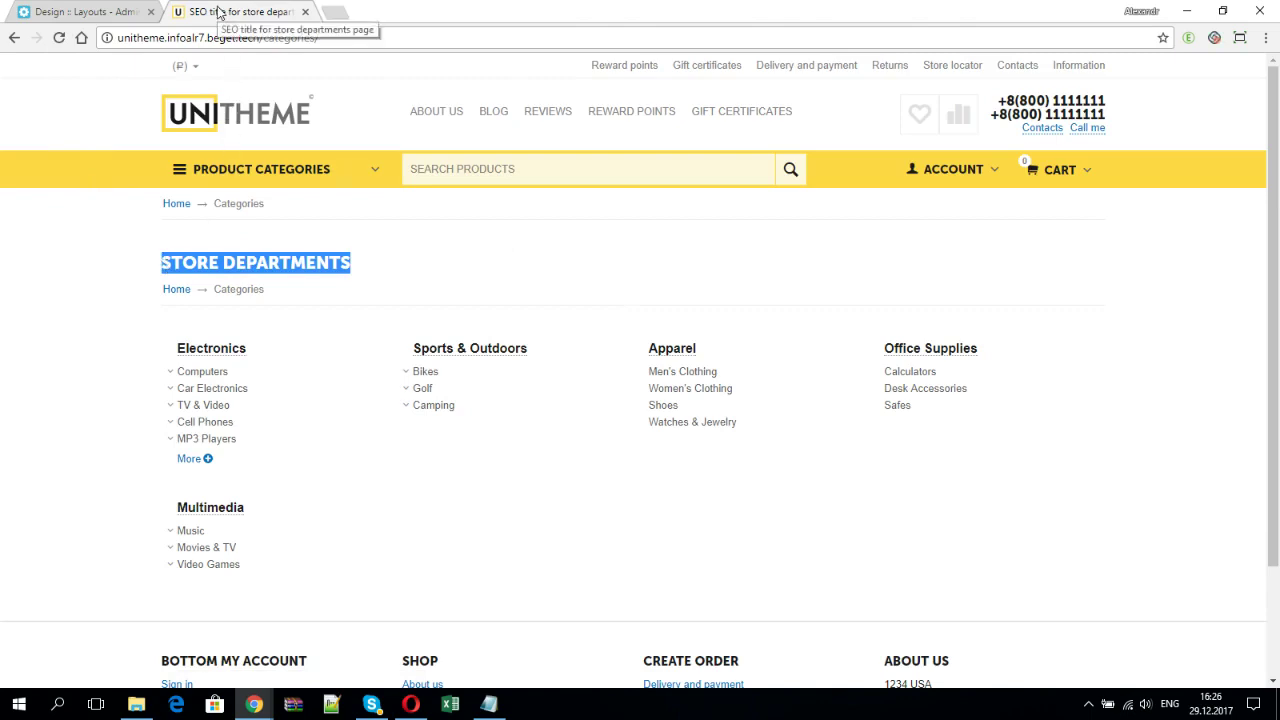
{"action": "scroll", "coordinate": [372, 435], "scroll_direction": "down", "scroll_amount": 2}
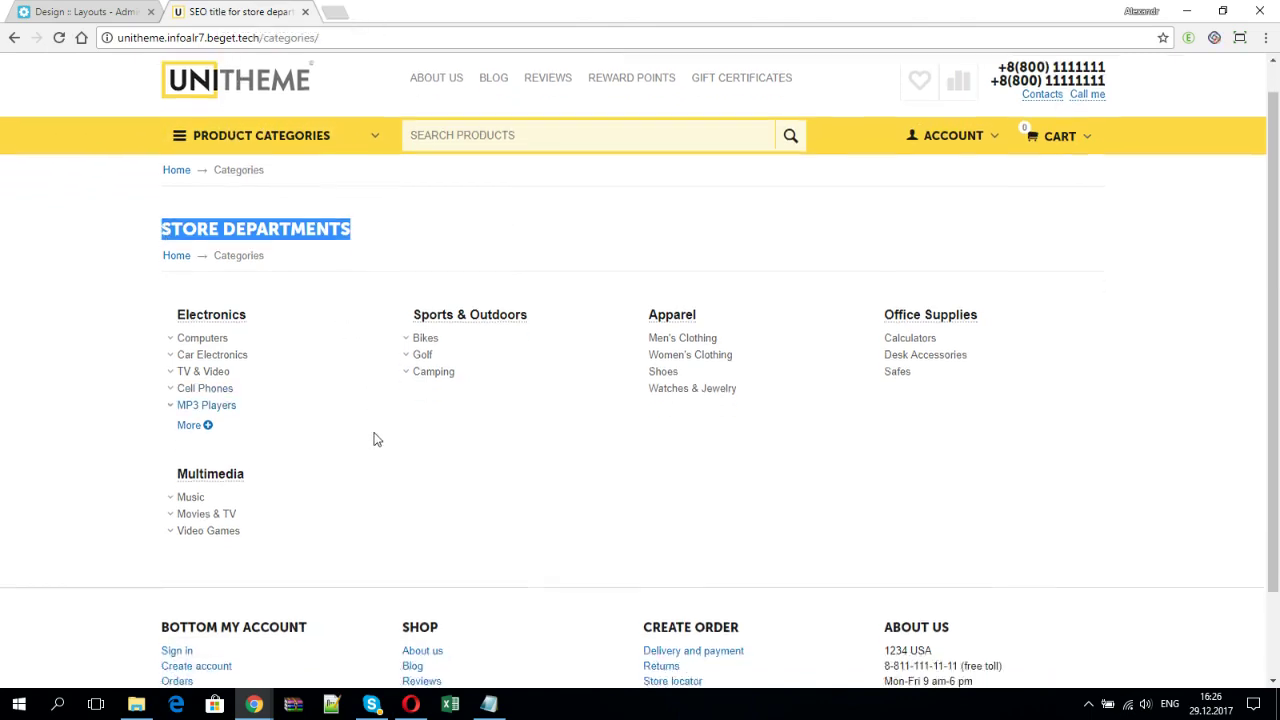
{"action": "scroll", "coordinate": [376, 440], "scroll_direction": "up", "scroll_amount": 1}
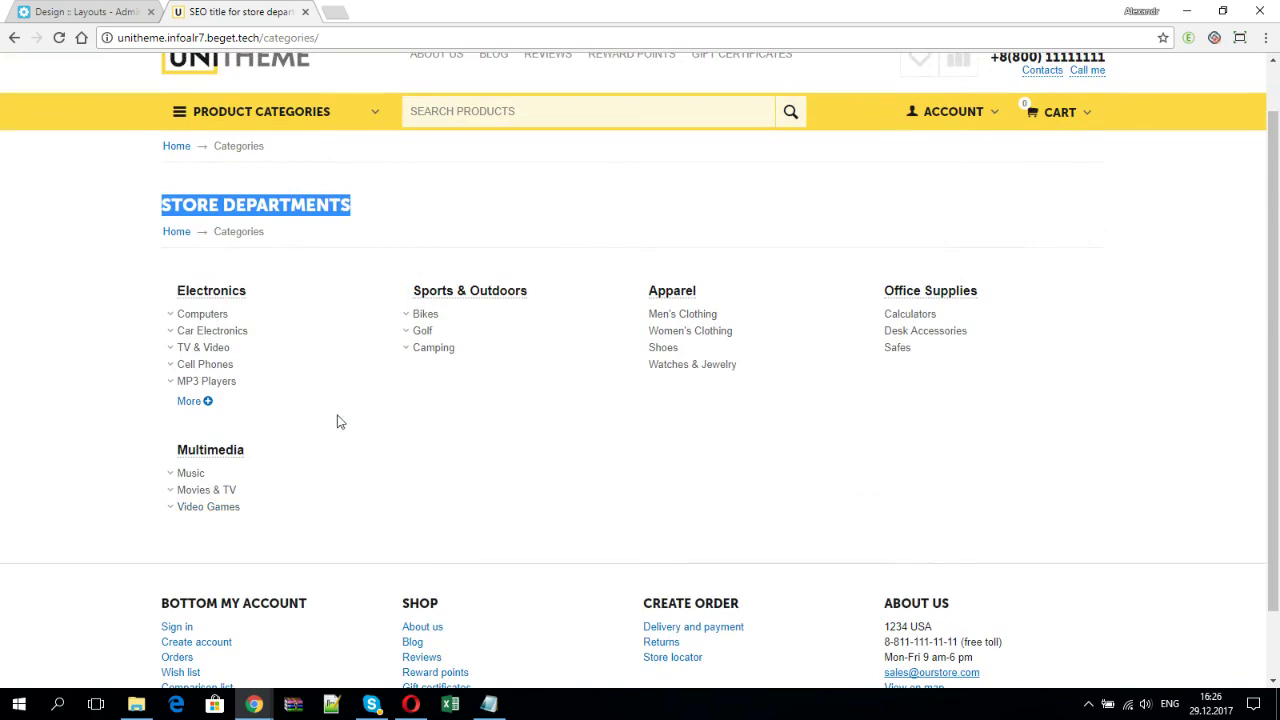
- Open Electronics from the storefront category list and look through its landing page
{"action": "left_click", "coordinate": [222, 298]}
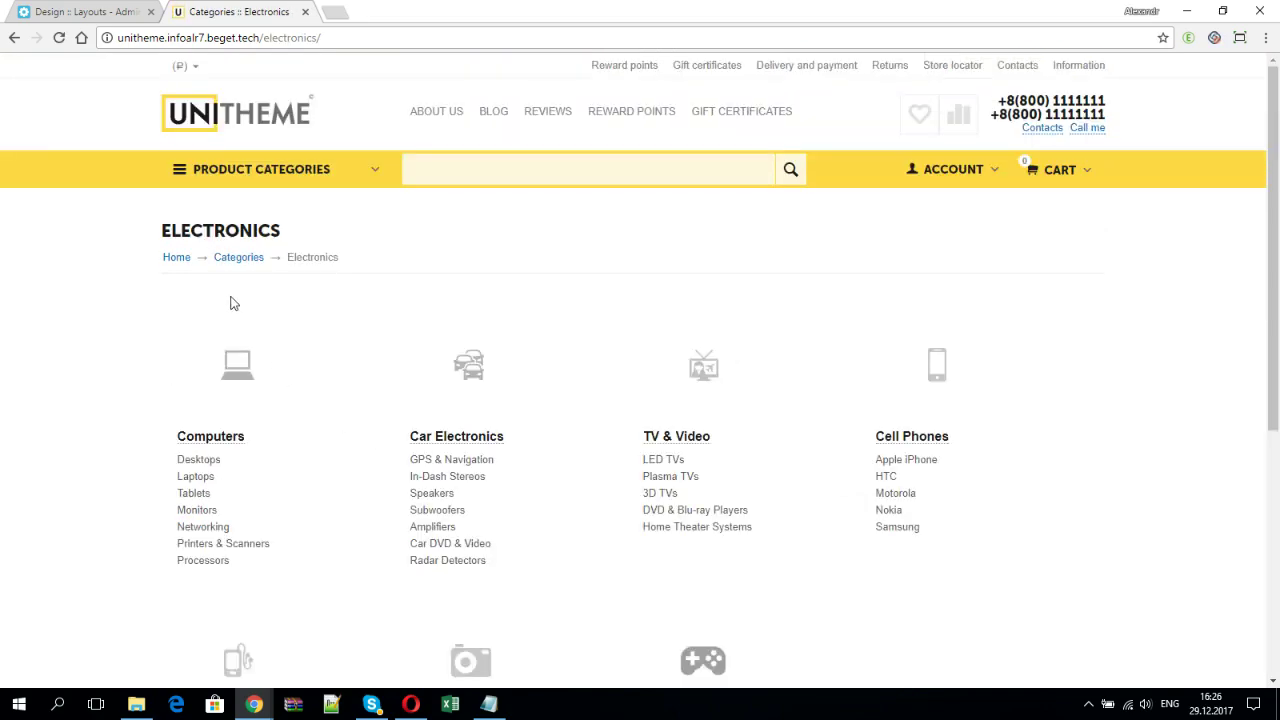
{"action": "scroll", "coordinate": [380, 322], "scroll_direction": "down", "scroll_amount": 3}
{"action": "scroll", "coordinate": [380, 322], "scroll_direction": "down", "scroll_amount": 2}
{"action": "scroll", "coordinate": [591, 340], "scroll_direction": "up", "scroll_amount": 5}
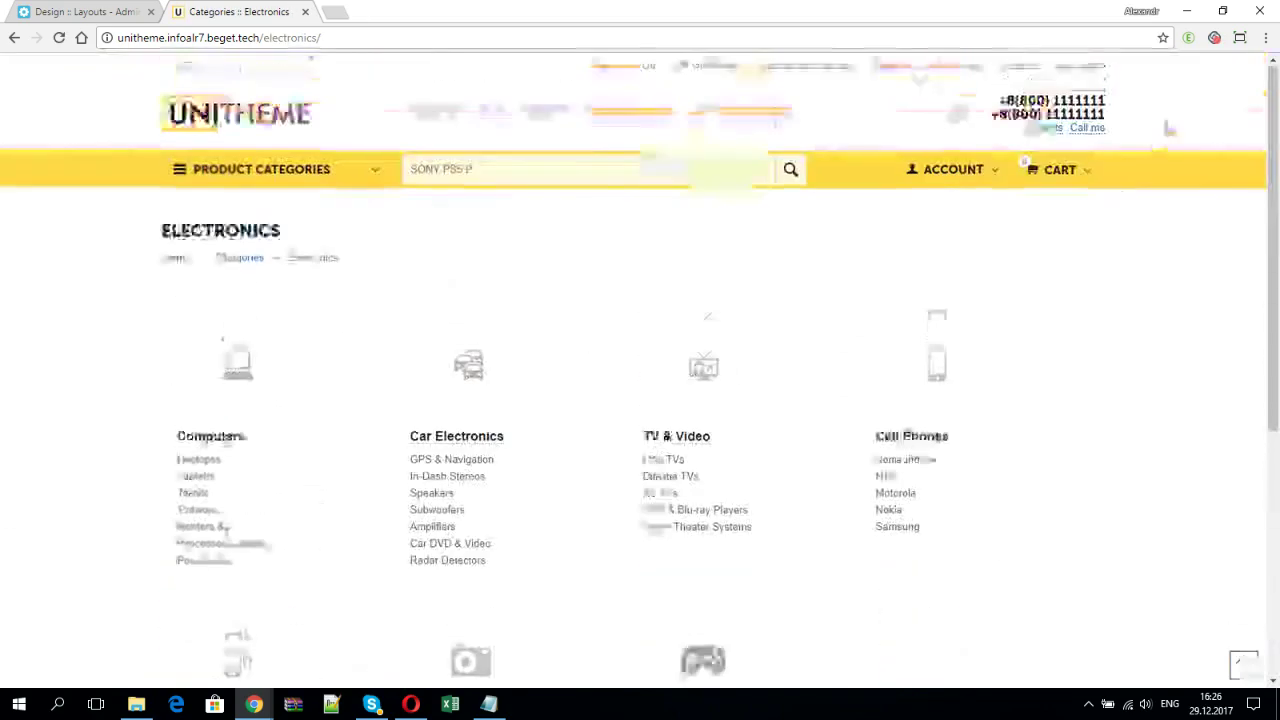